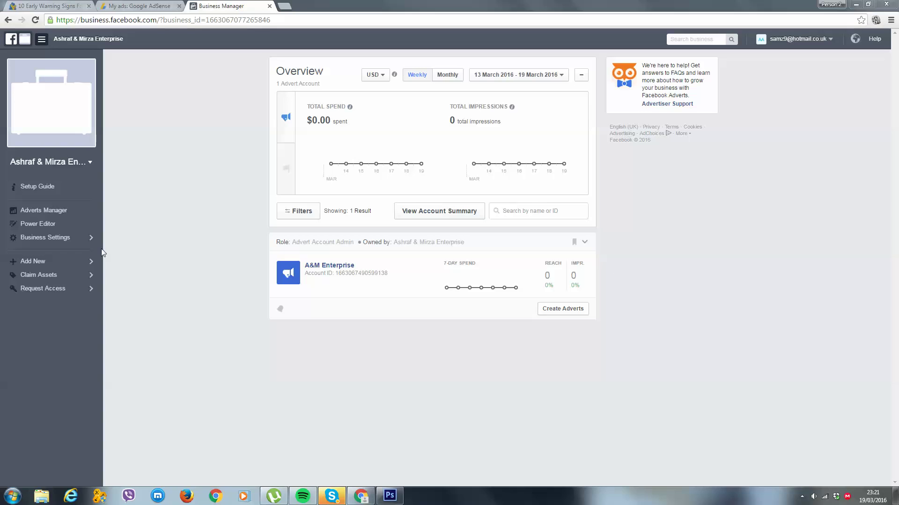
Open Power Editor and delete the draft TEST AUDIENCE campaign.
left_click(70, 229)
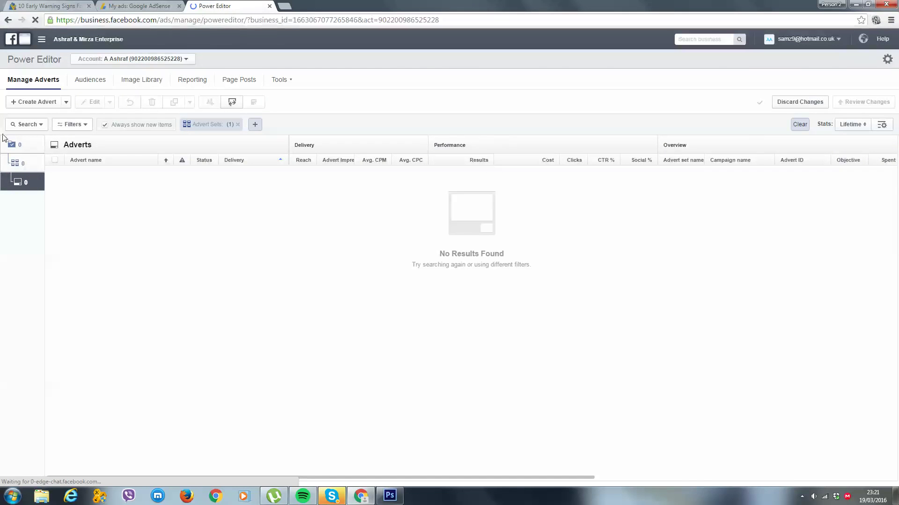
left_click(12, 144)
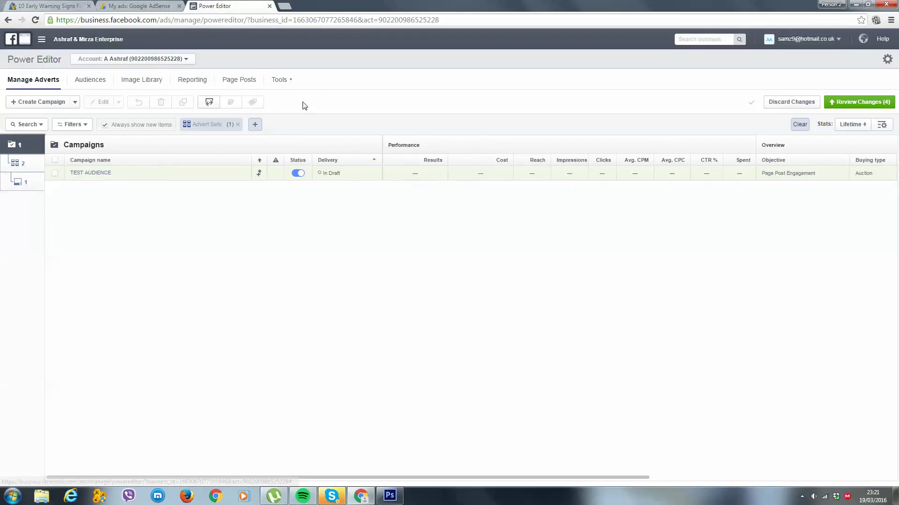
left_click(55, 173)
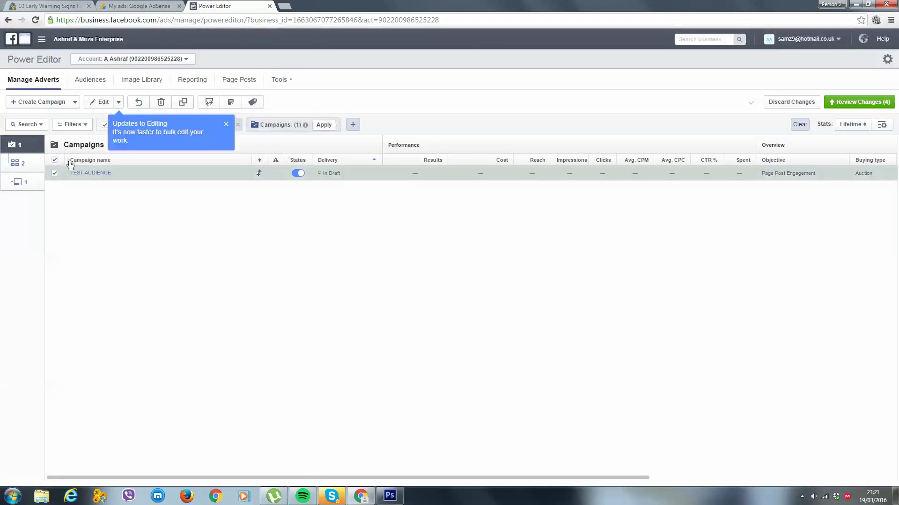
left_click(161, 102)
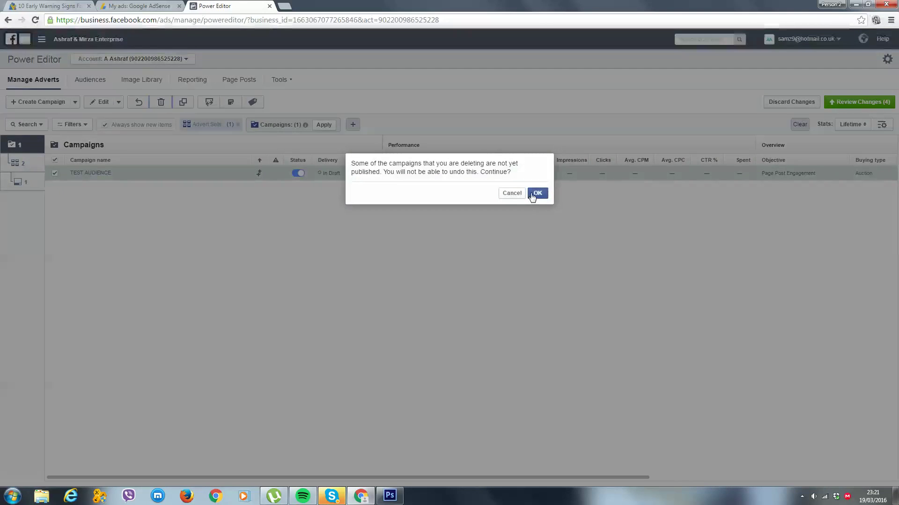
left_click(533, 194)
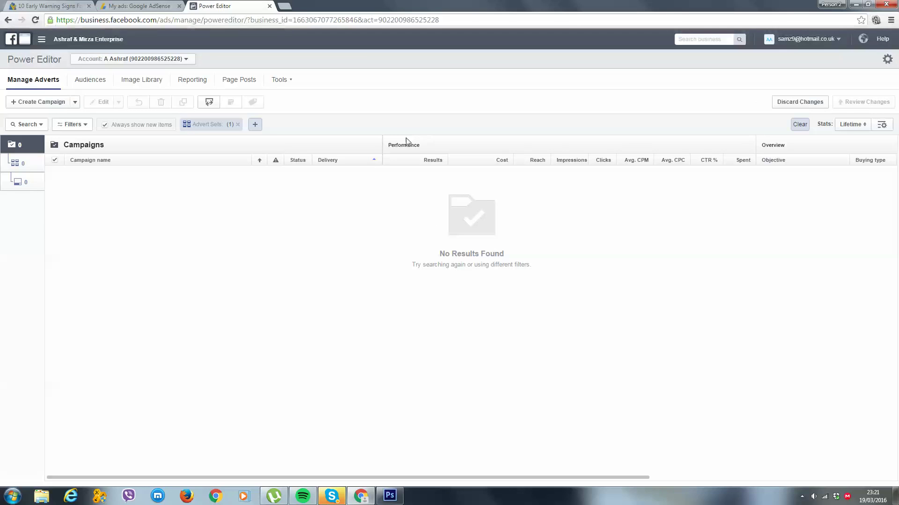
Start a new campaign named "Ovarian Cancer - PPE" with the Auction buying type and the Page Post Engagement objective.
left_click(38, 102)
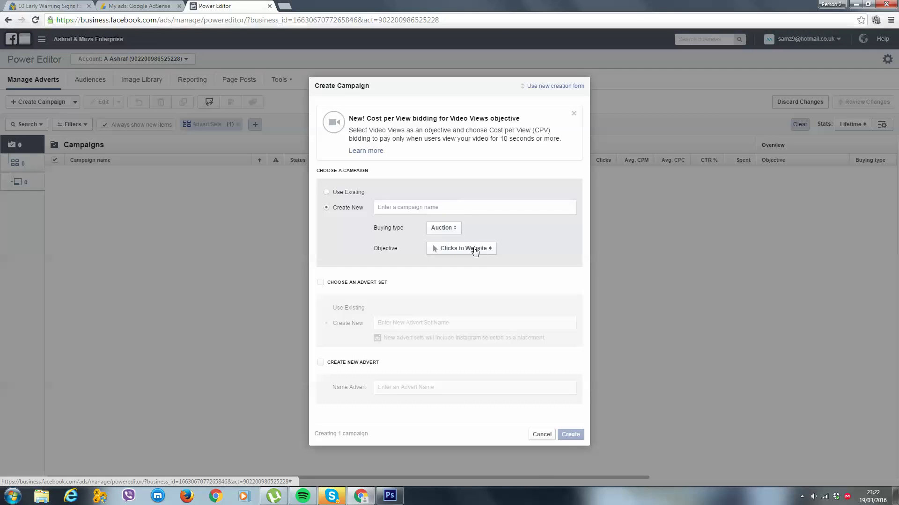
left_click(444, 228)
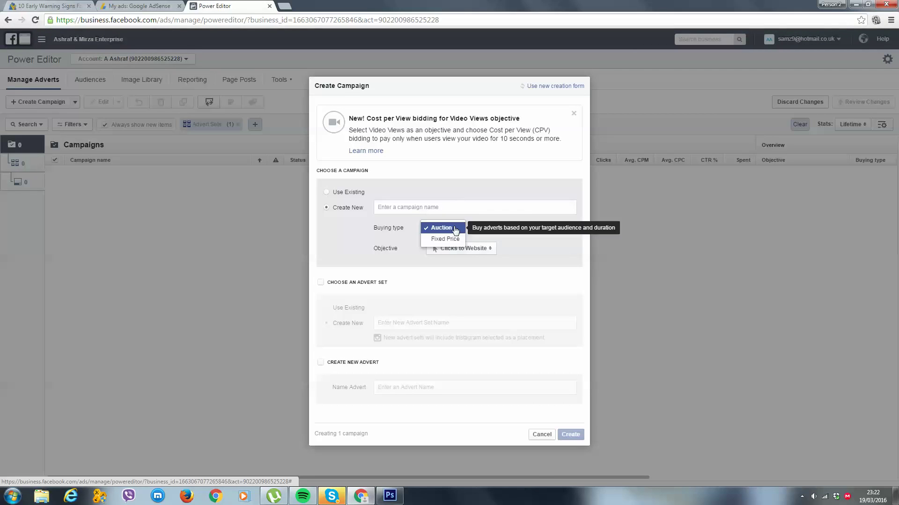
left_click(496, 240)
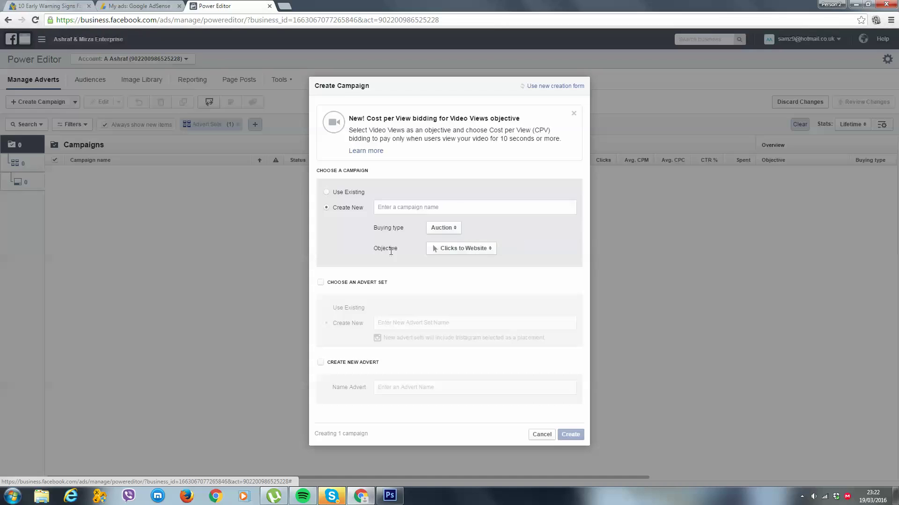
left_click(491, 252)
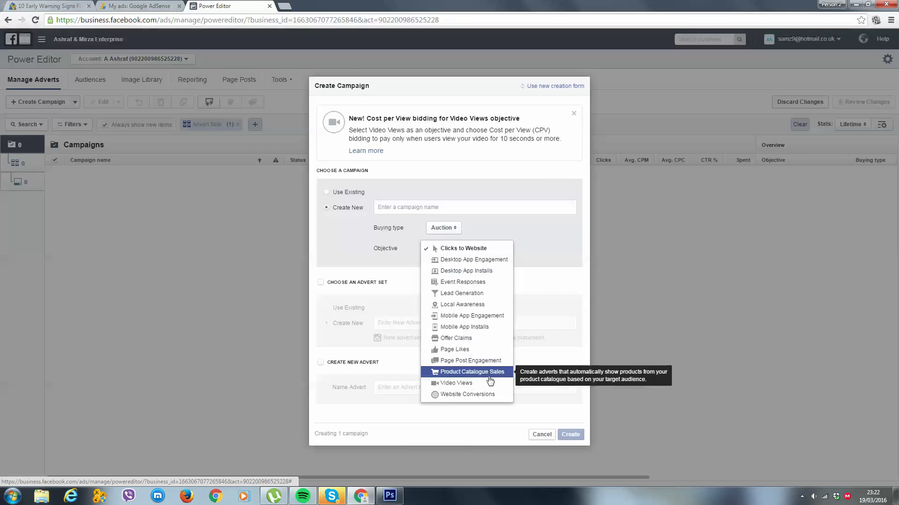
left_click(471, 361)
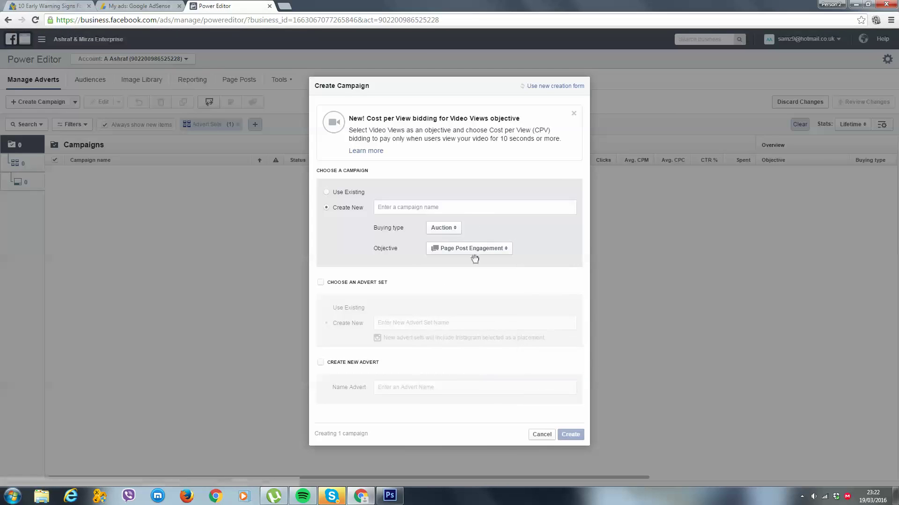
left_click(476, 207)
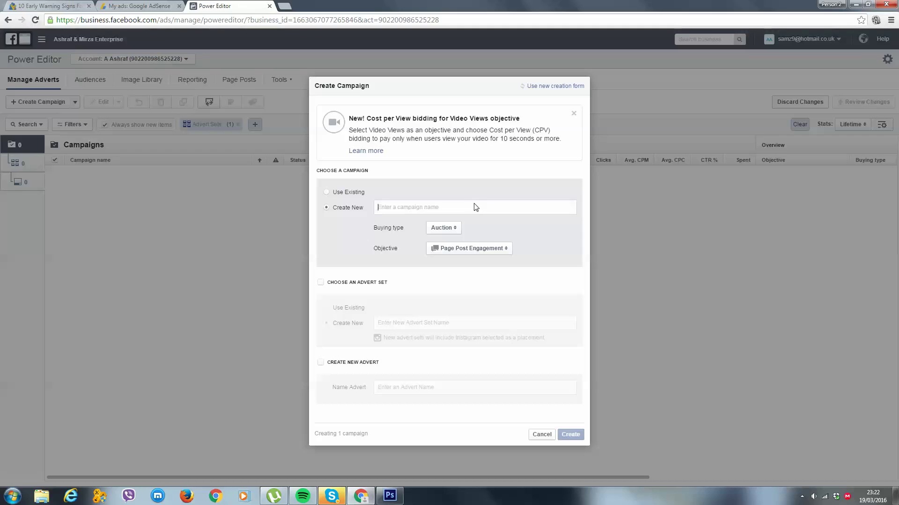
type("Ovat")
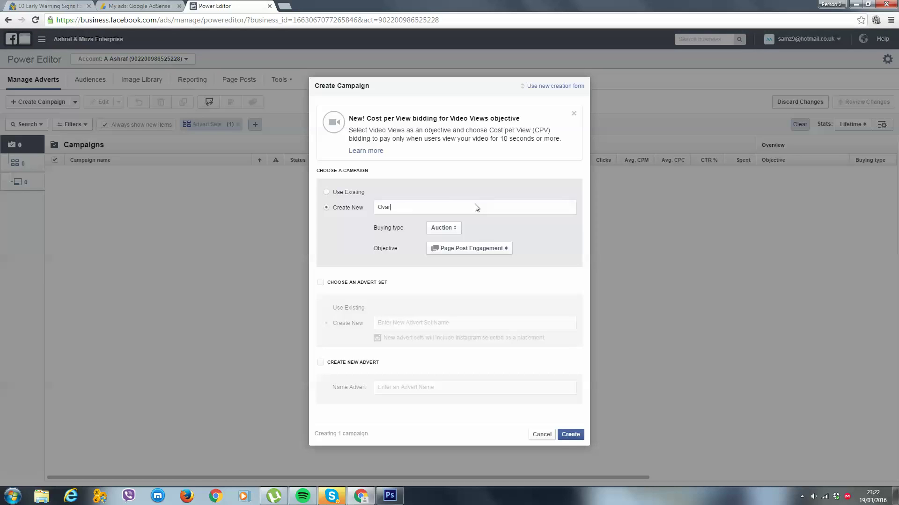
type("ian Cancer - PPE")
Include a new advert set in the campaign and name it "Ovarian Cancer - US".
left_click(371, 283)
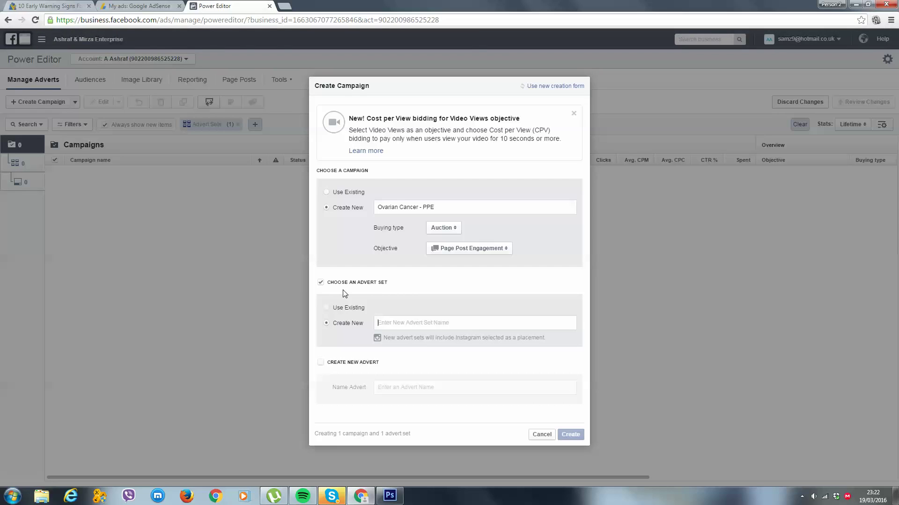
type("Ovarian ")
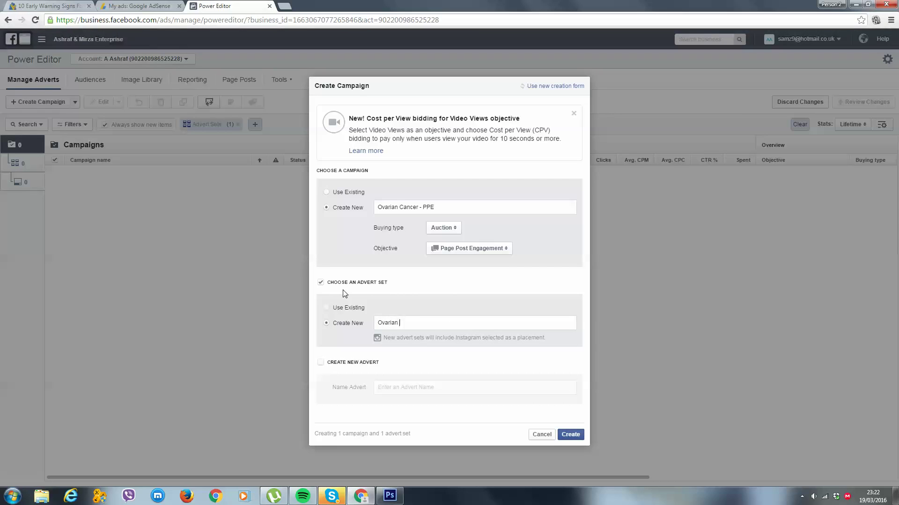
type("Cancer - US")
Include a new advert named "Ovarian Cancer - Vart1" and create the campaign with its advert set and advert.
left_click(355, 364)
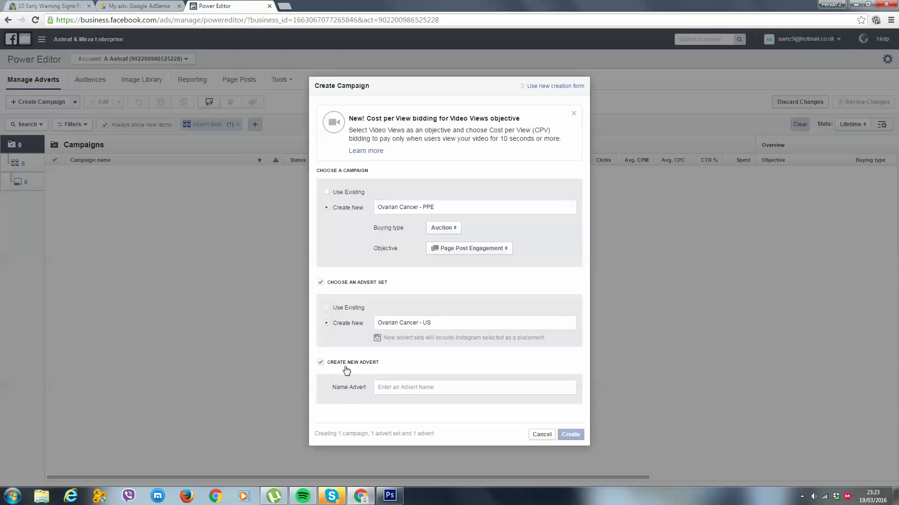
left_click(388, 386)
type("Ovatri")
type("ian Cance")
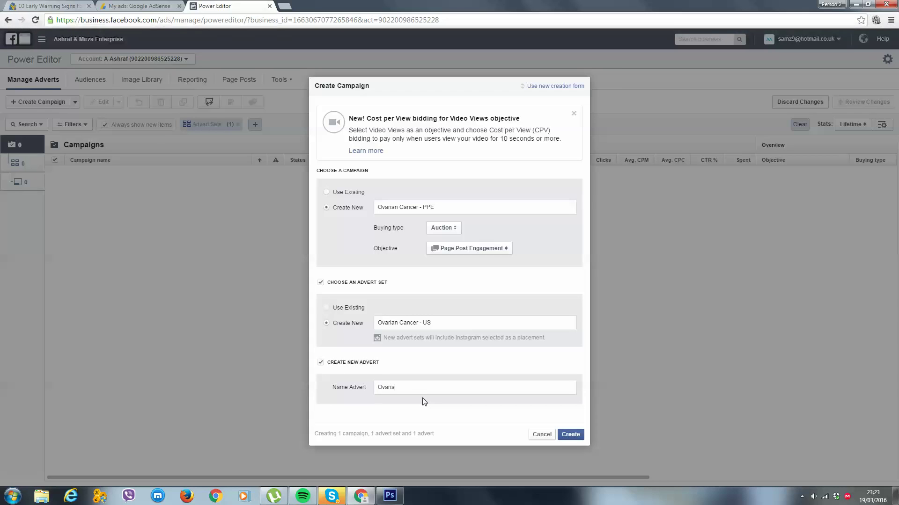
type("r - Vart1")
left_click(570, 438)
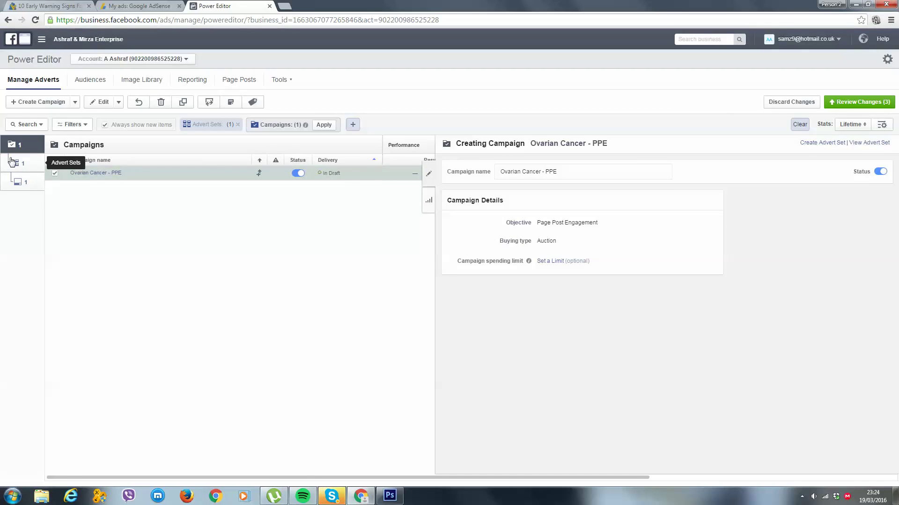
Open the Ovarian Cancer - US advert set and set its daily budget to $5.
left_click(13, 161)
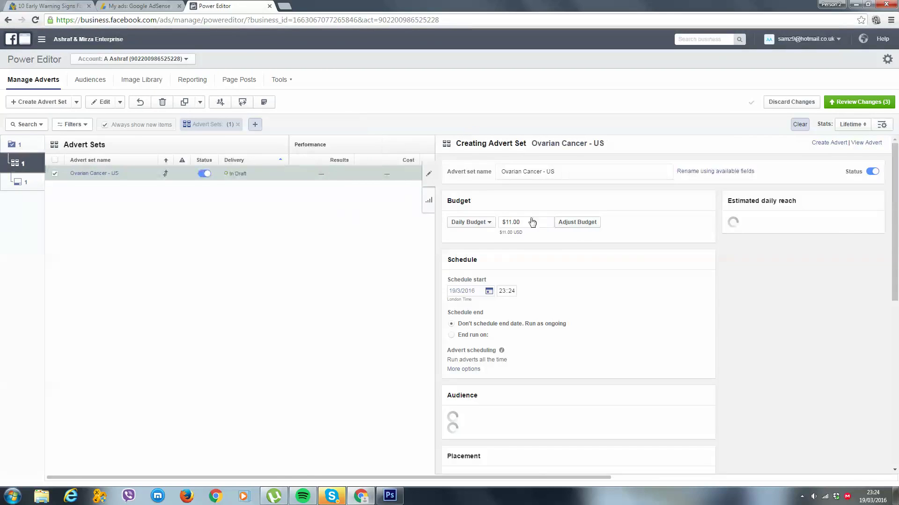
left_click(546, 223)
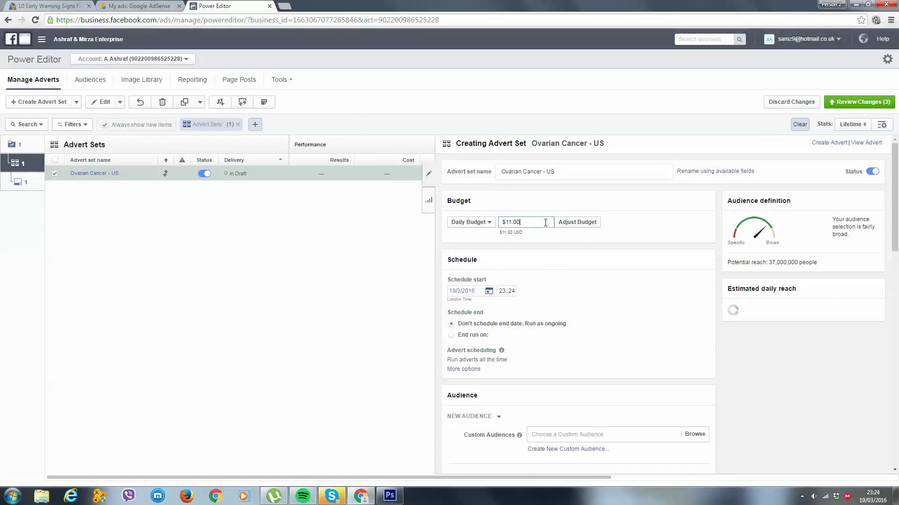
left_click_drag(545, 222, 504, 222)
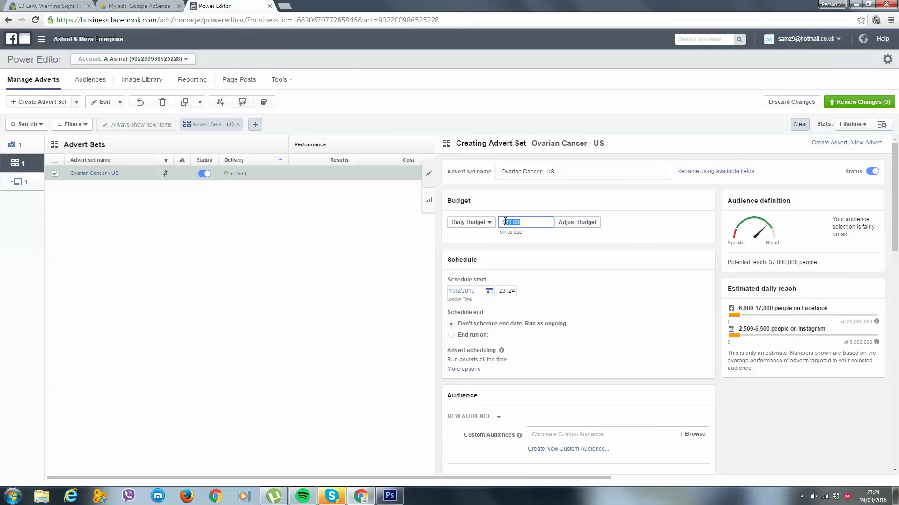
type("5")
left_click(637, 237)
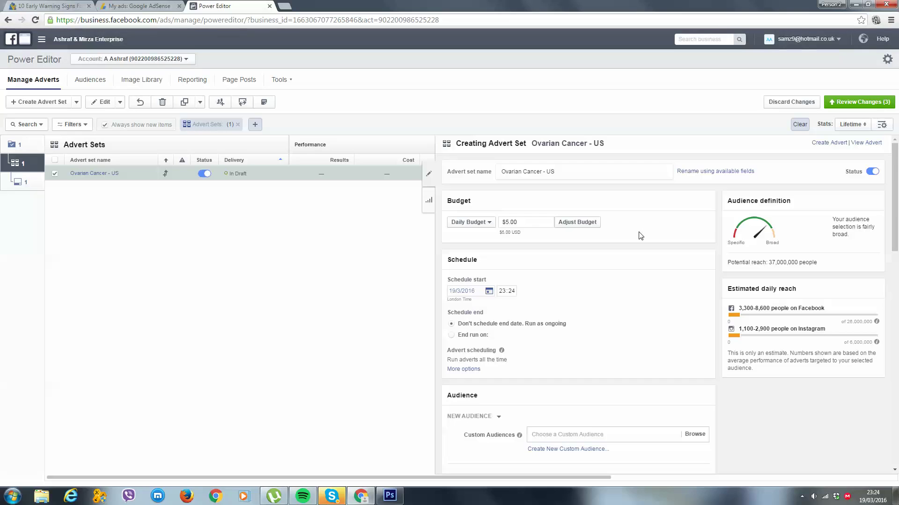
Remove United Kingdom from the advert set's audience locations and add the country United States.
scroll(602, 314, "down", 6)
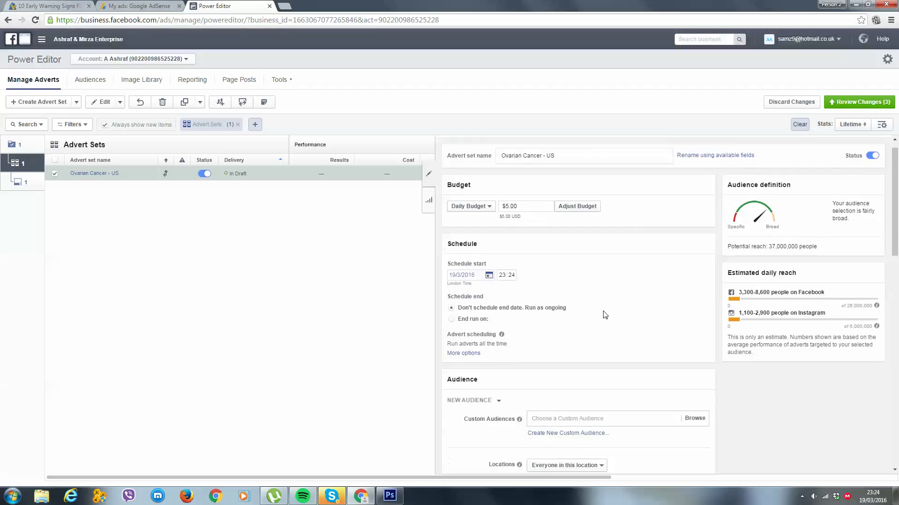
scroll(588, 213, "up", 2)
scroll(589, 213, "up", 3)
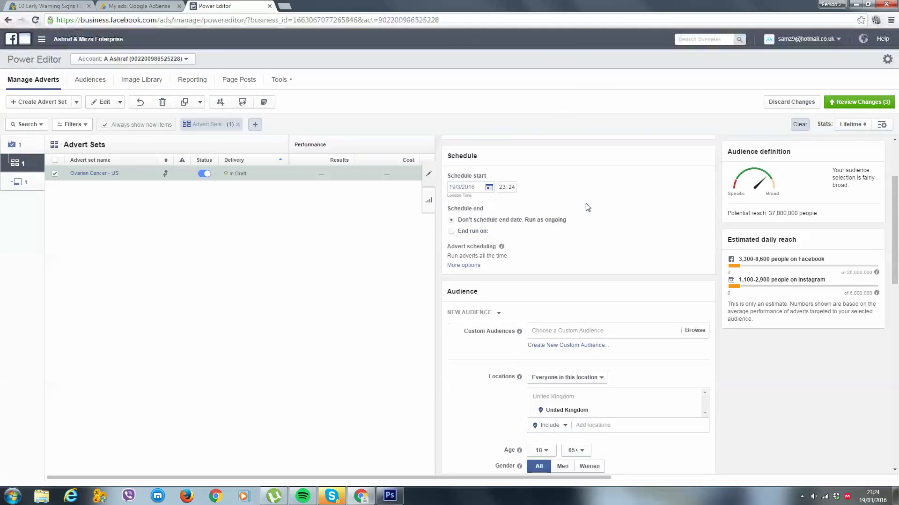
scroll(613, 289, "down", 3)
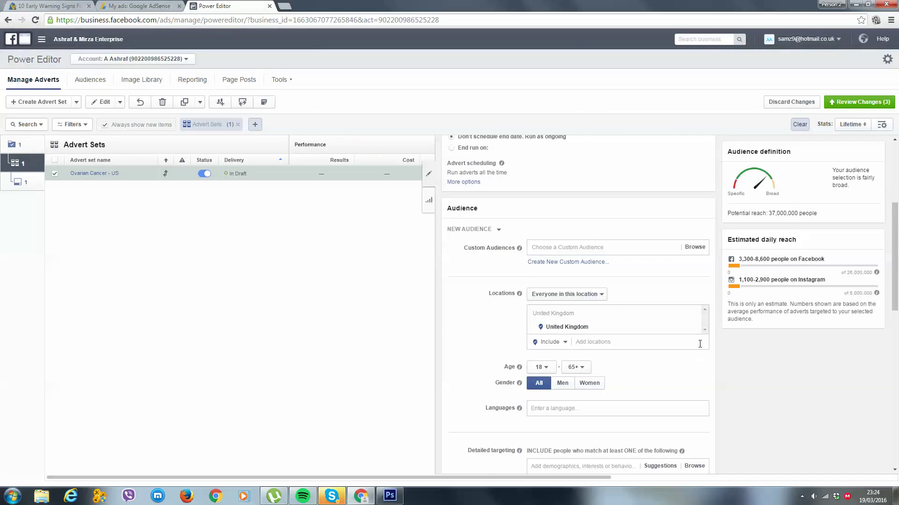
scroll(631, 290, "down", 1)
scroll(623, 234, "up", 5)
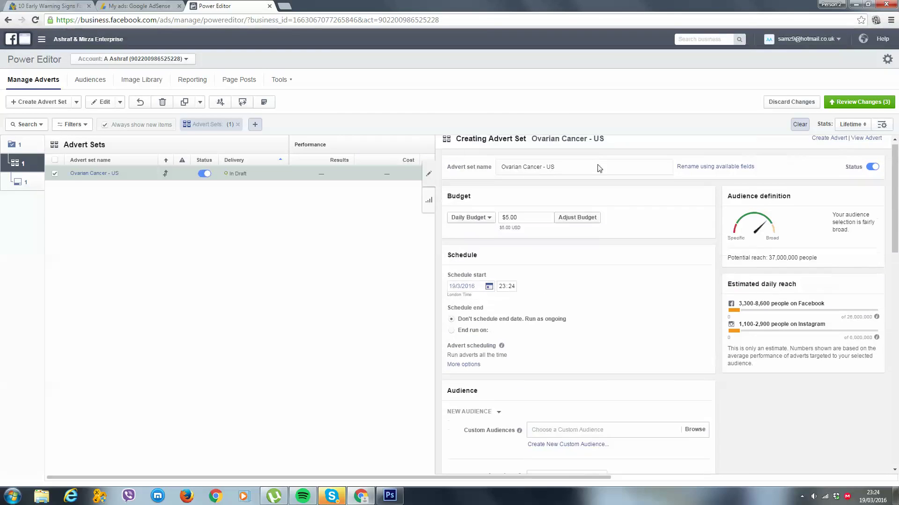
scroll(567, 199, "down", 3)
scroll(567, 199, "down", 3)
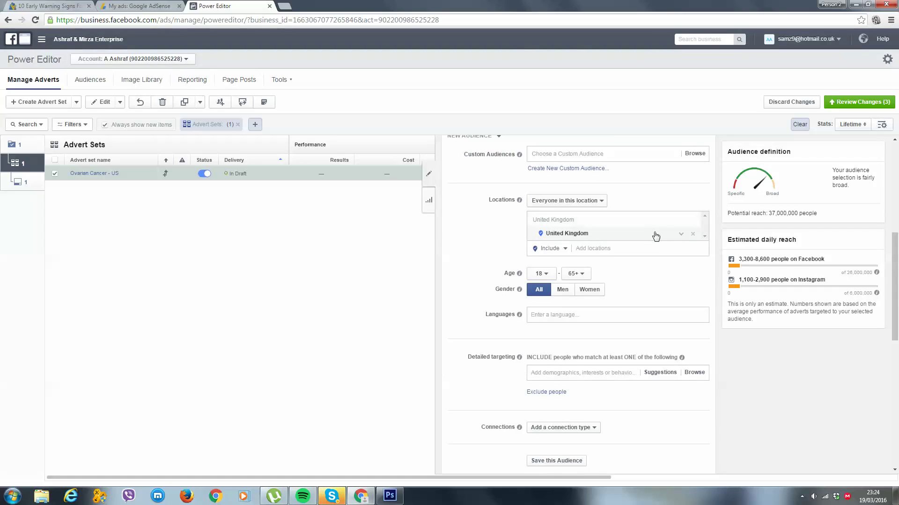
left_click(692, 234)
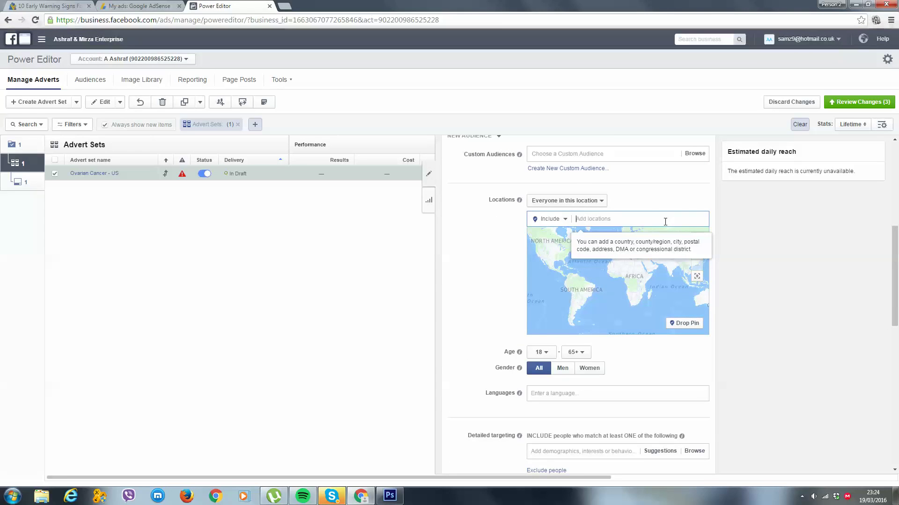
type("united states")
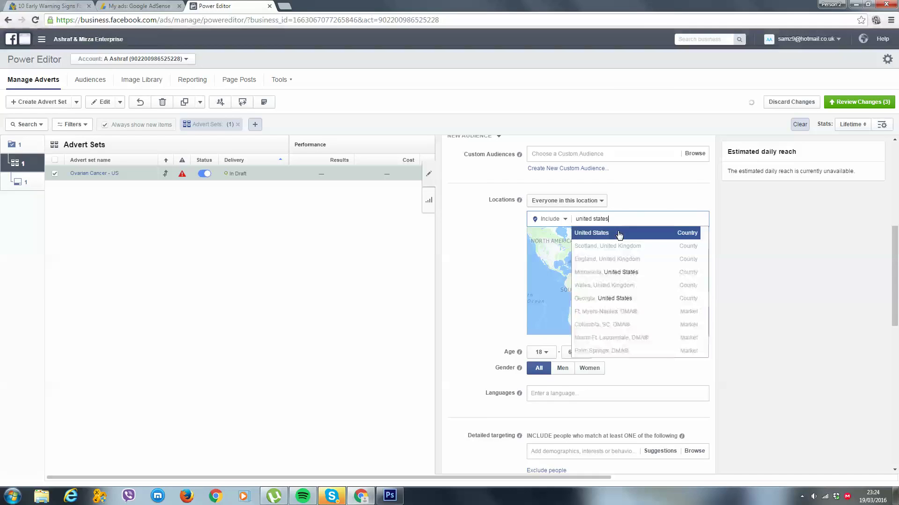
left_click(619, 234)
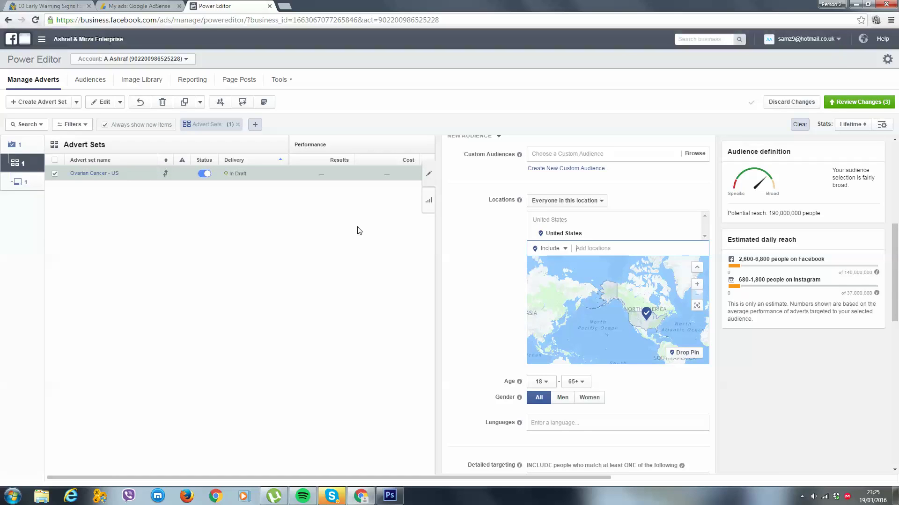
Set the audience's minimum age to 35.
left_click(543, 382)
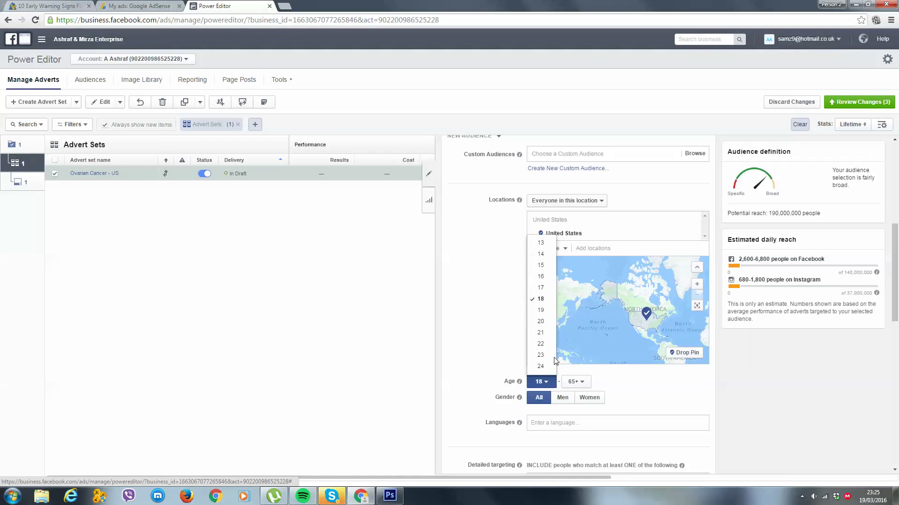
scroll(548, 331, "down", 3)
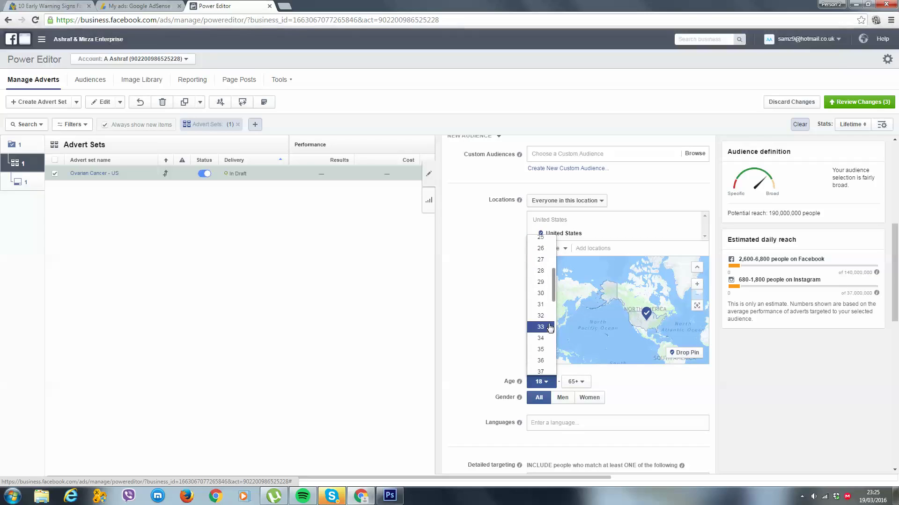
scroll(549, 323, "down", 1)
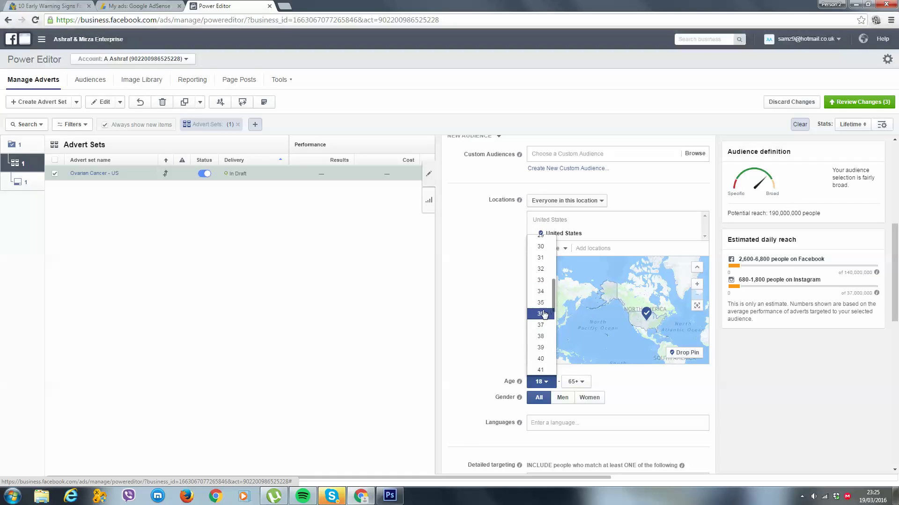
left_click(541, 303)
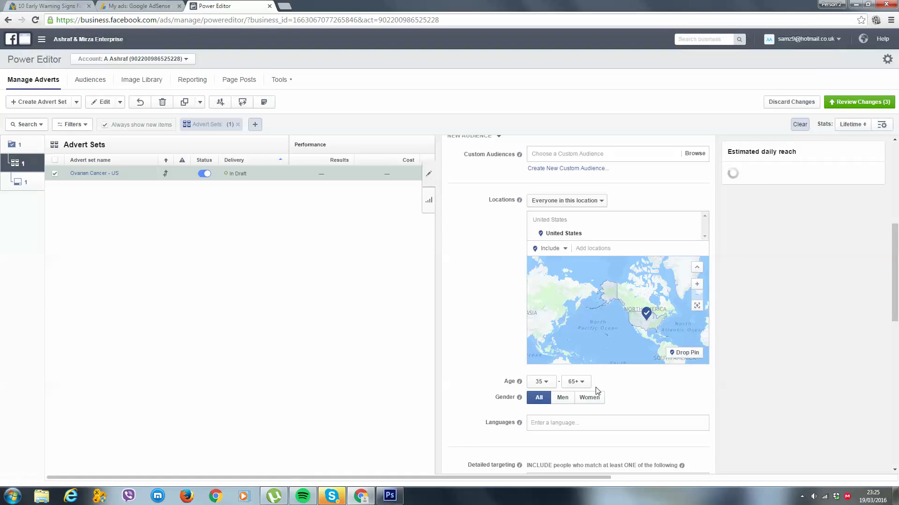
left_click(540, 381)
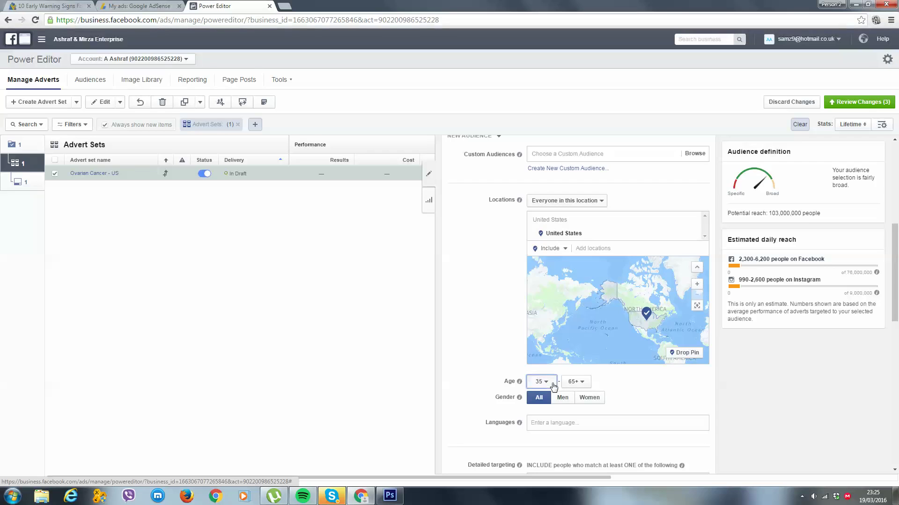
left_click(608, 385)
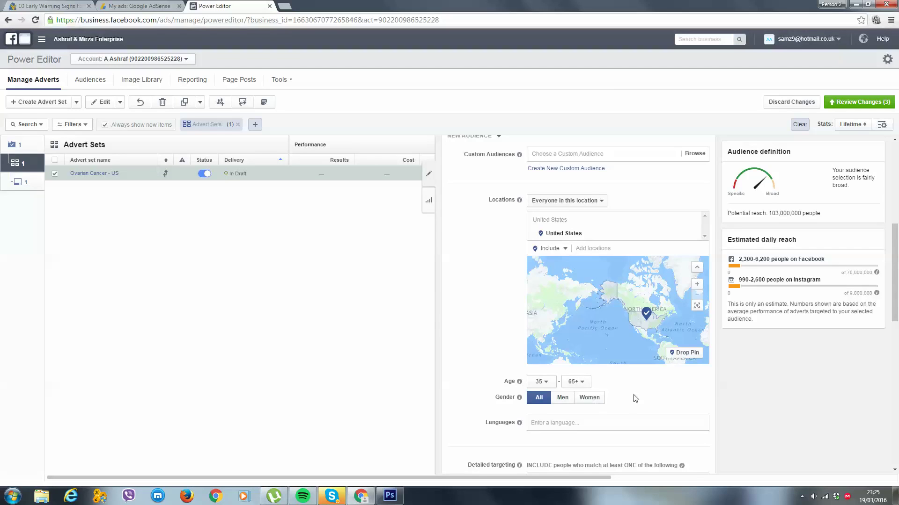
Limit the advert set's audience to women and add English (All) as the audience language.
scroll(624, 400, "down", 2)
left_click(588, 304)
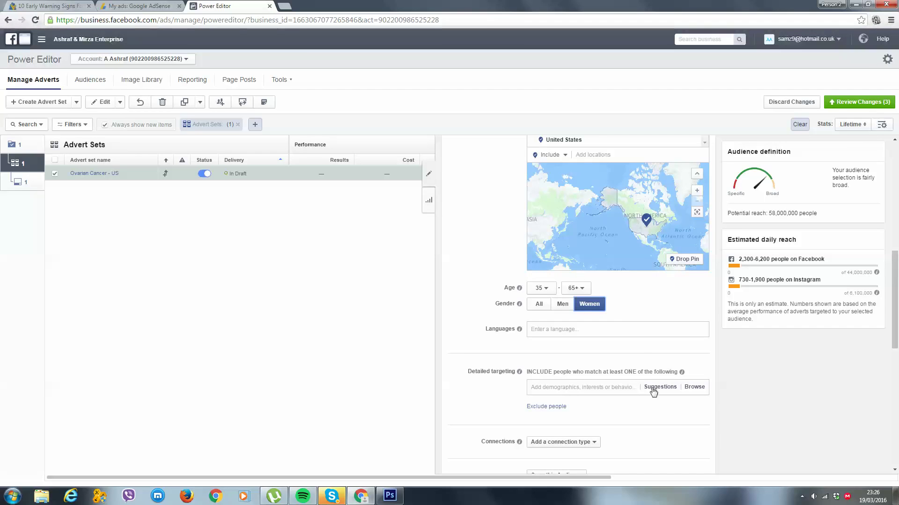
scroll(640, 349, "down", 2)
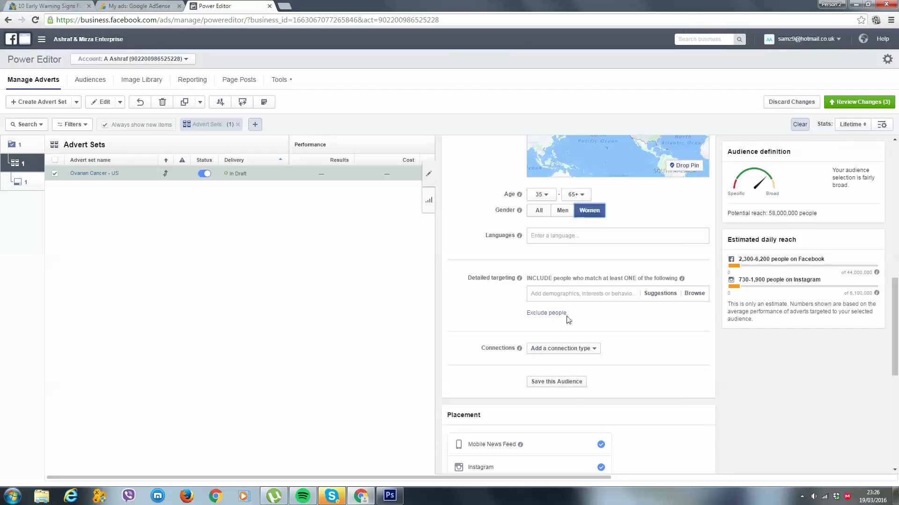
left_click(574, 233)
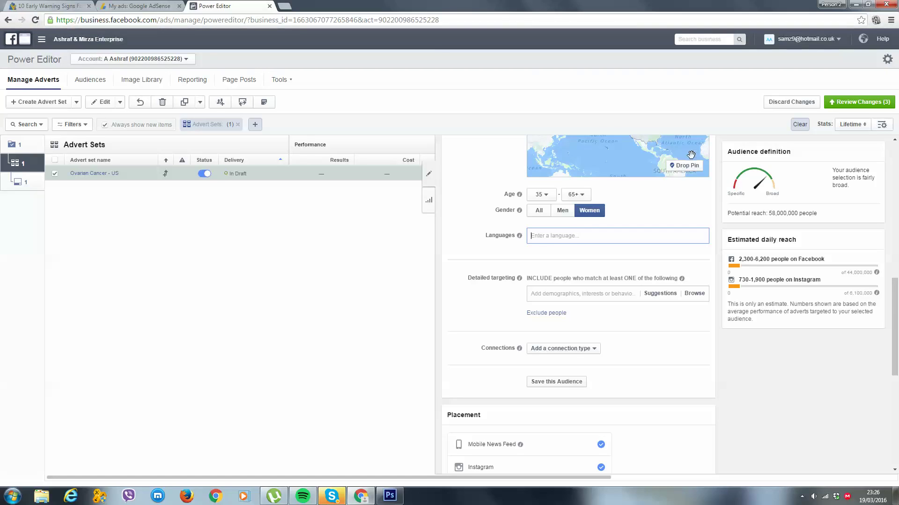
scroll(648, 211, "up", 3)
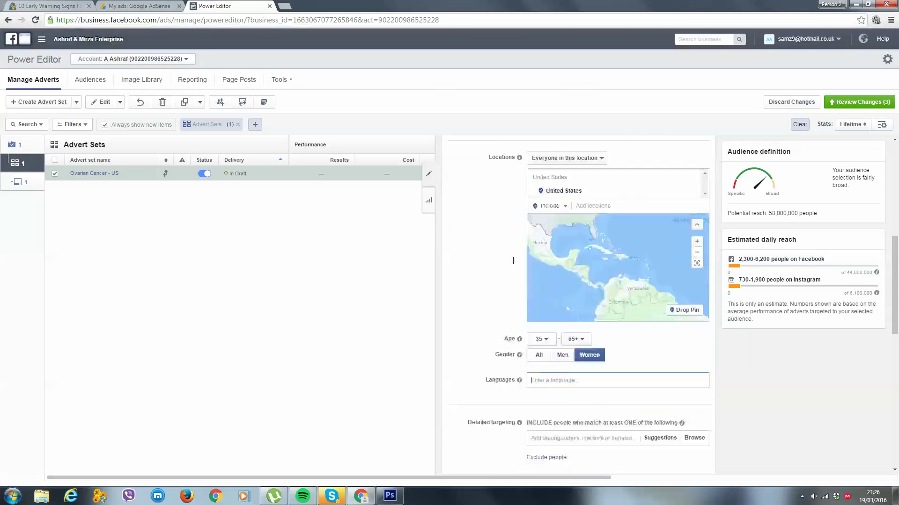
scroll(513, 260, "down", 4)
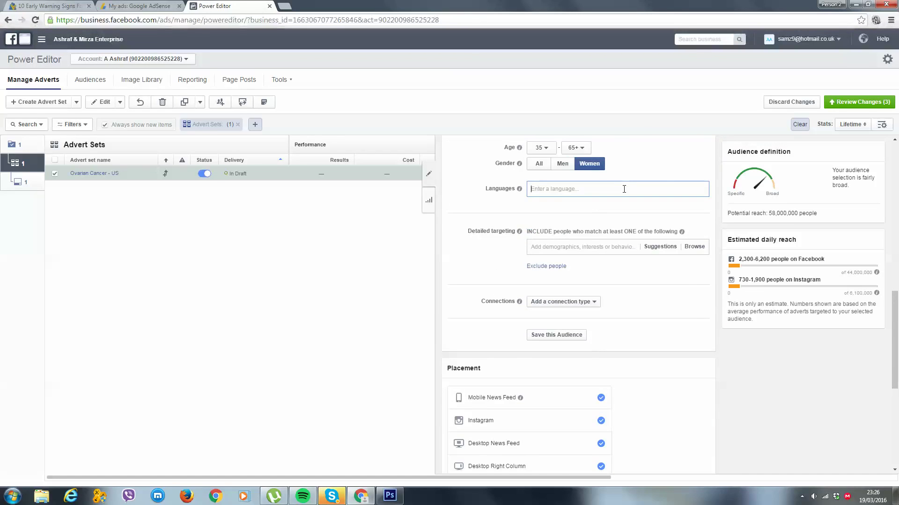
scroll(624, 189, "up", 3)
scroll(616, 191, "up", 3)
scroll(652, 293, "up", 1)
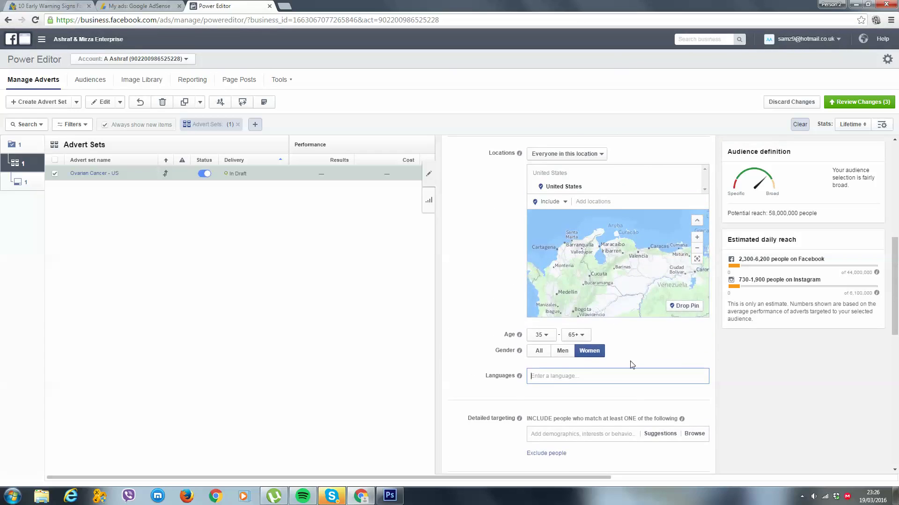
scroll(632, 365, "down", 1)
type("english")
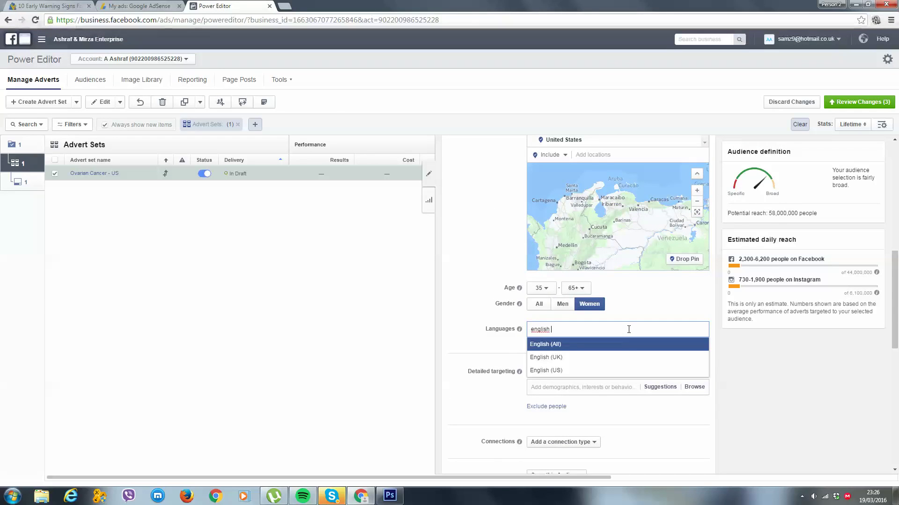
key("Return")
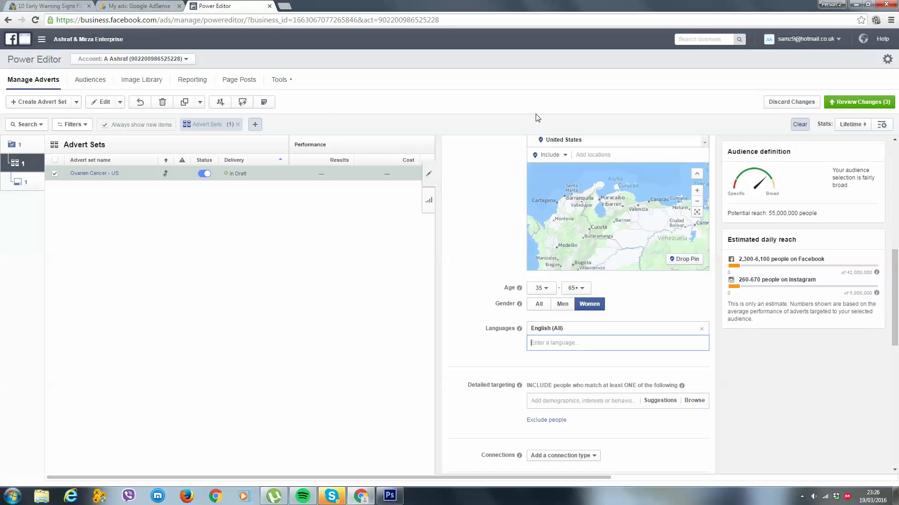
Search the detailed targeting for "ovarian cancer" and include the interest Ovarian cancer awareness.
scroll(628, 299, "down", 3)
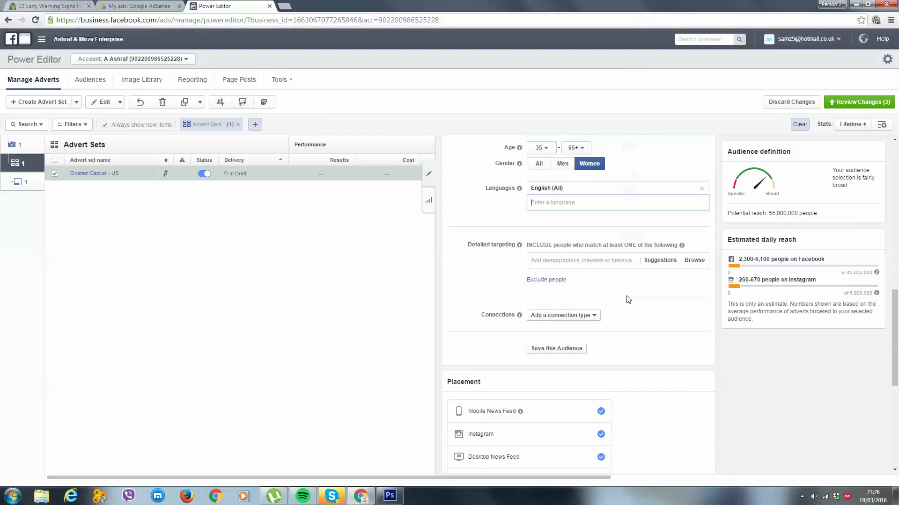
left_click(603, 263)
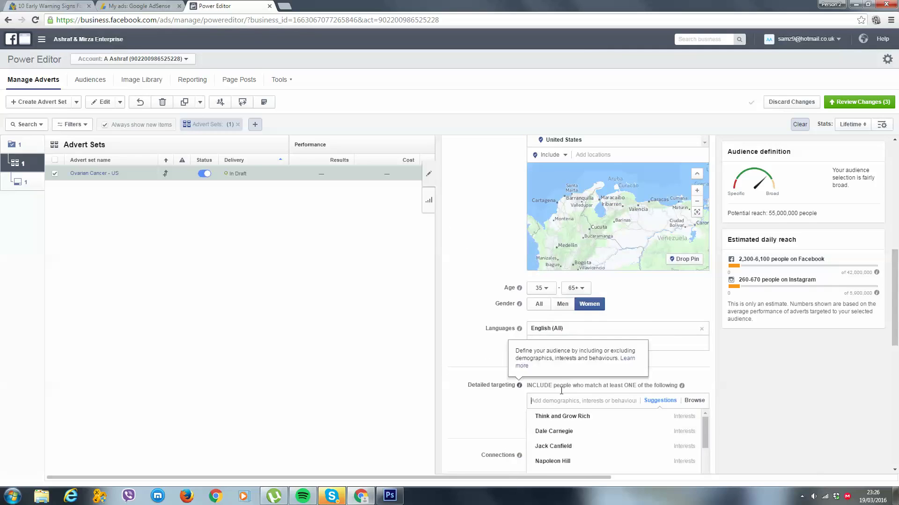
scroll(583, 370, "down", 5)
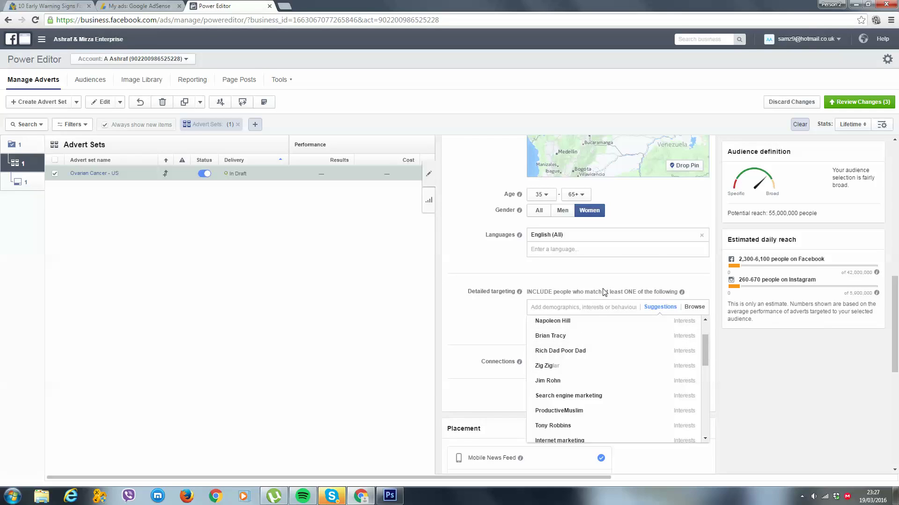
mouse_move(586, 341)
type("ovarian cancer")
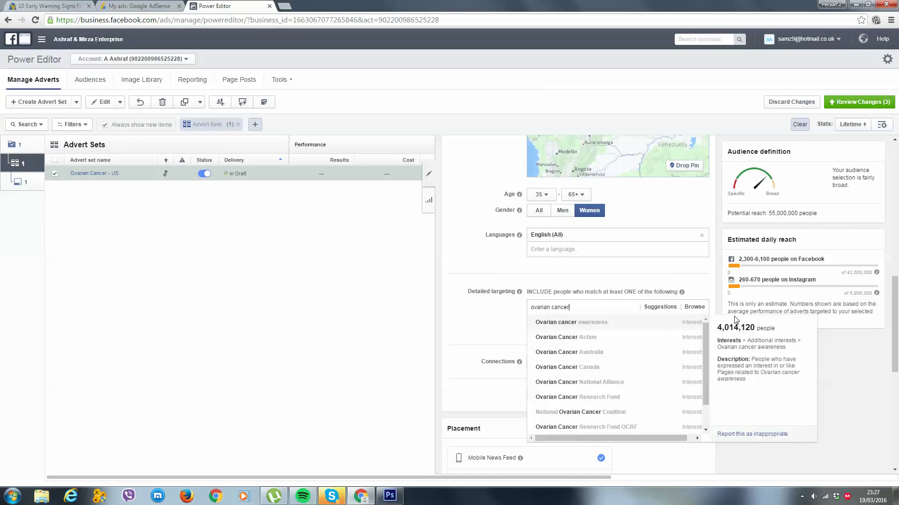
left_click(568, 323)
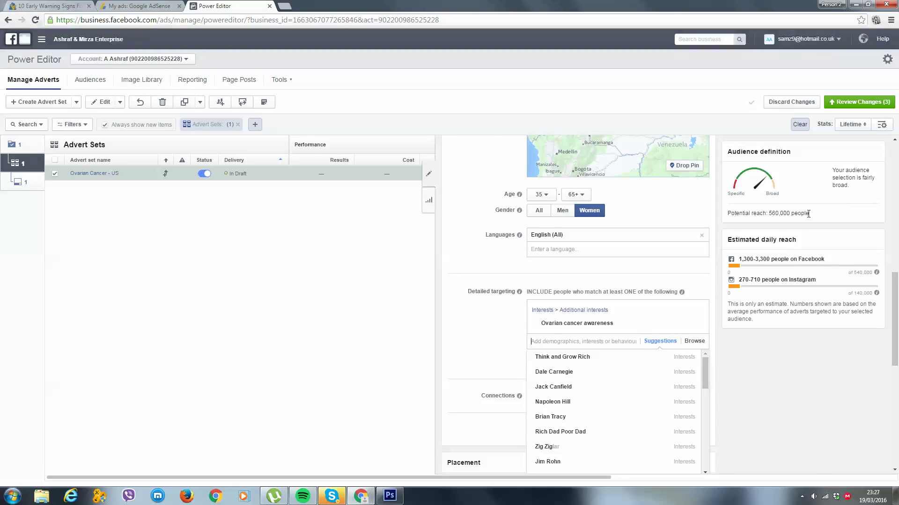
Include the interests Ovarian Cancer National Alliance and Ovarian Cancer Research Fund in the detailed targeting.
type("ovari")
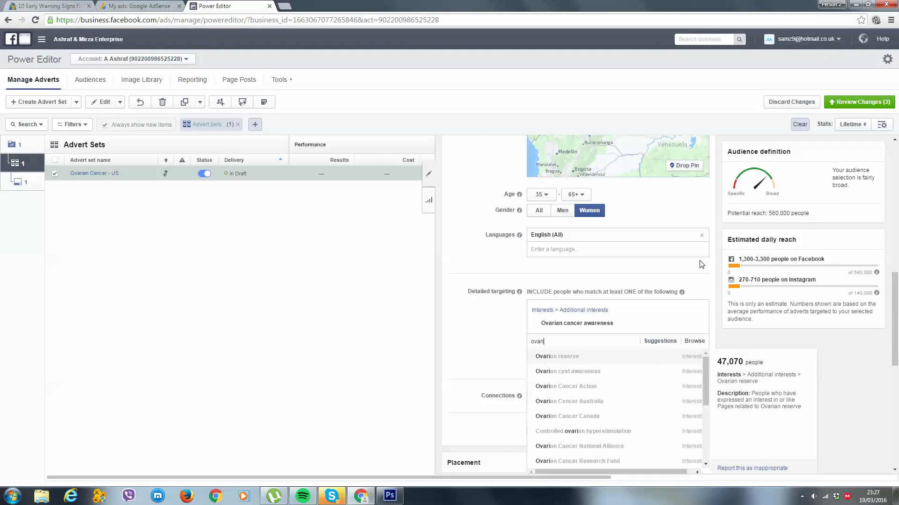
type("an cancer")
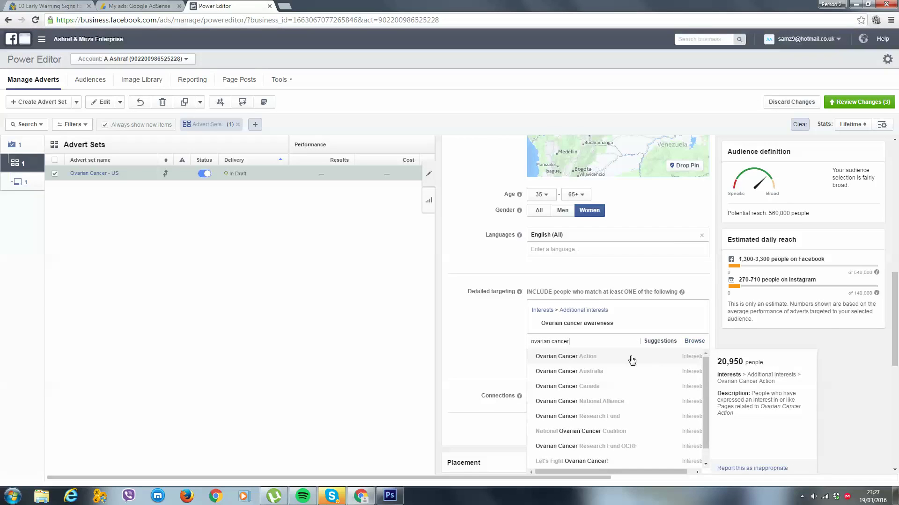
left_click(595, 402)
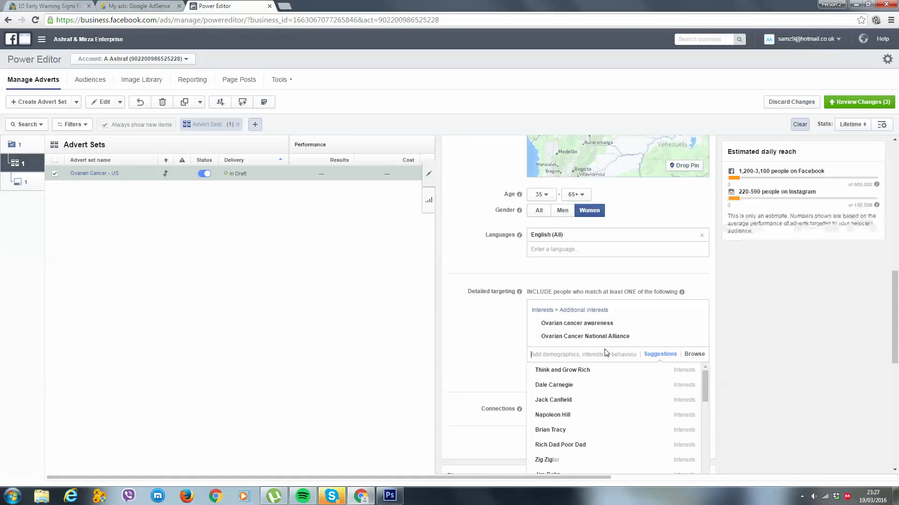
type("ovarian cancer")
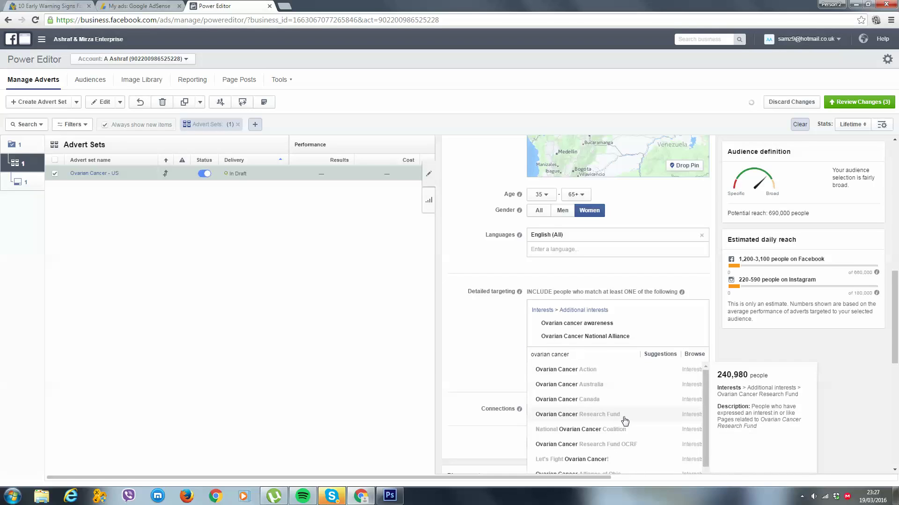
left_click(625, 419)
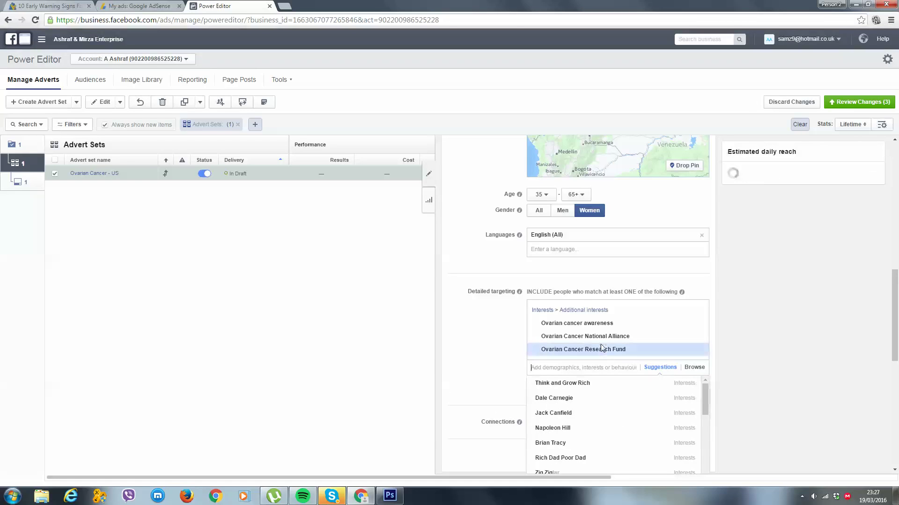
Look through the suggested interests and include Ovarian cyst awareness in the detailed targeting.
left_click(652, 367)
left_click(609, 367)
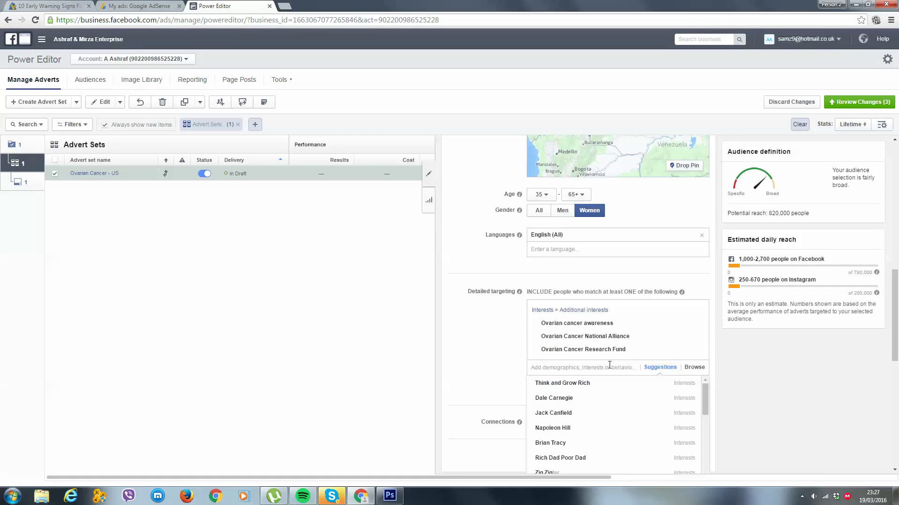
scroll(611, 367, "down", 1)
scroll(662, 412, "down", 6)
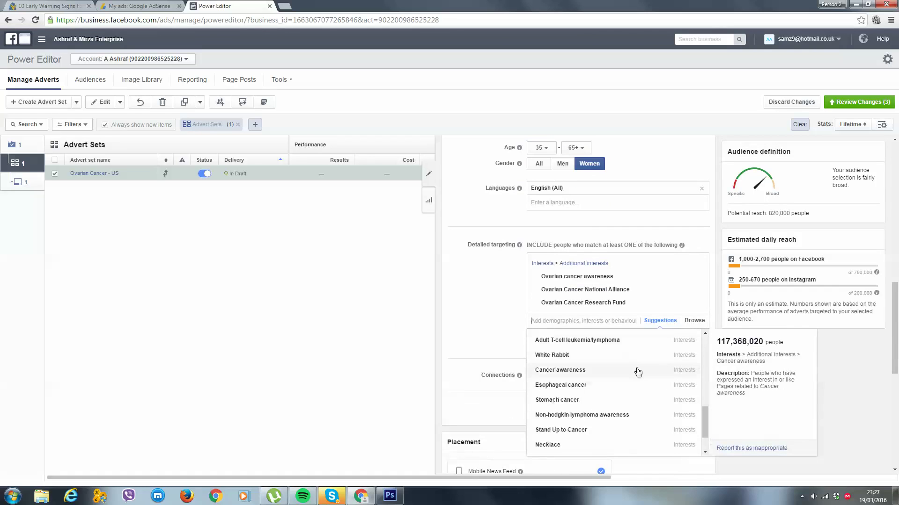
scroll(604, 393, "up", 1)
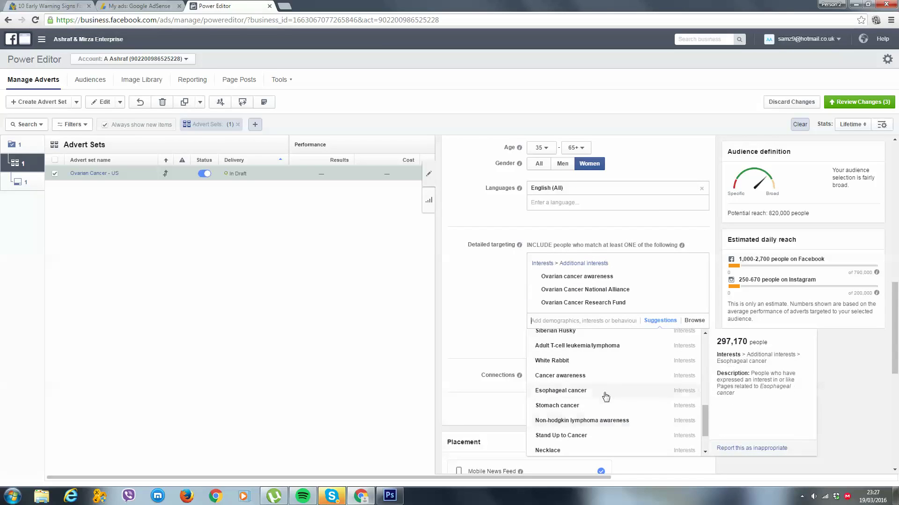
scroll(593, 387, "down", 1)
scroll(593, 387, "down", 3)
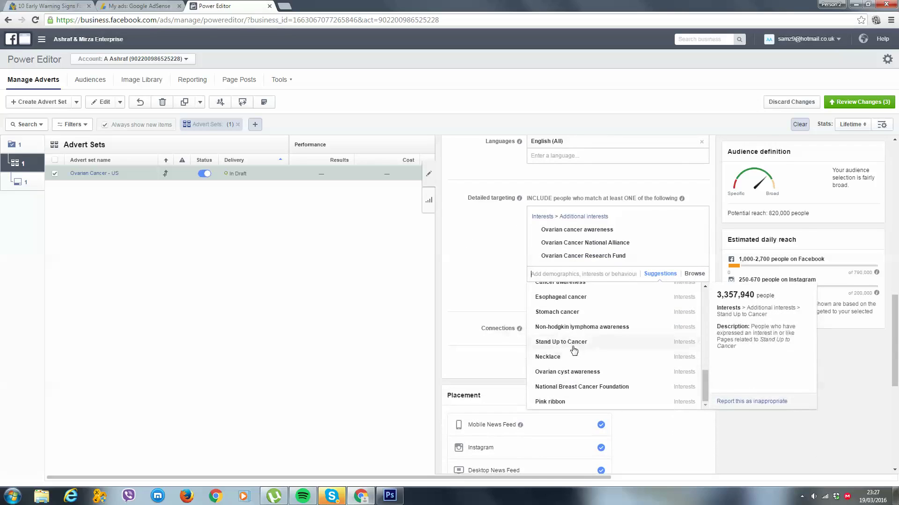
left_click(576, 373)
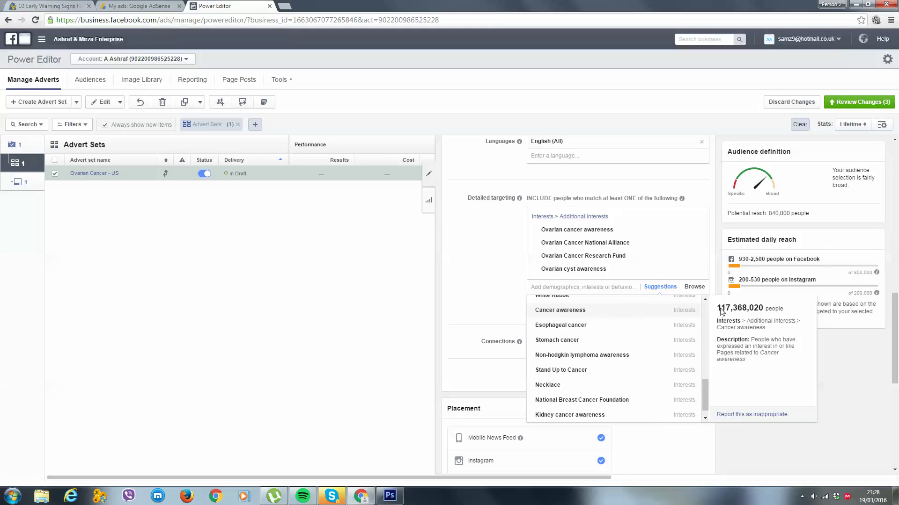
Try adding the suggested interest Cancer awareness to the detailed targeting and remove it again.
left_click(630, 318)
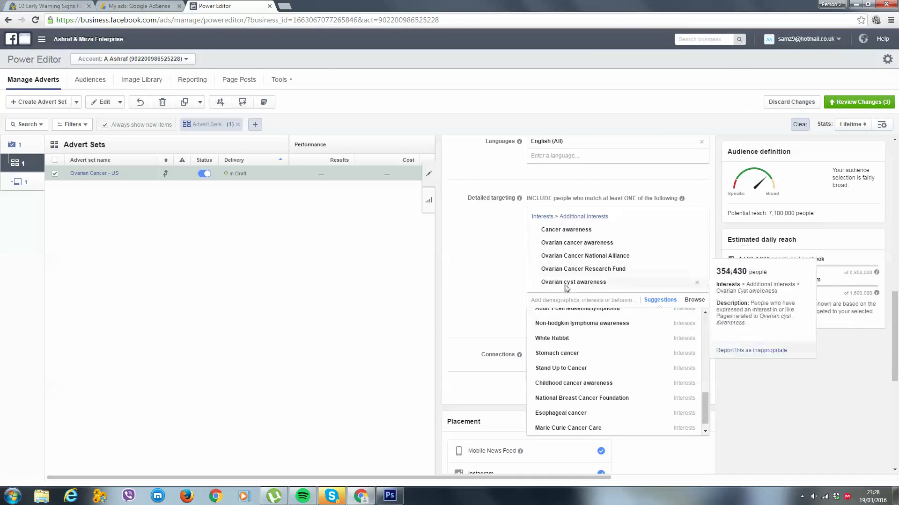
mouse_move(699, 236)
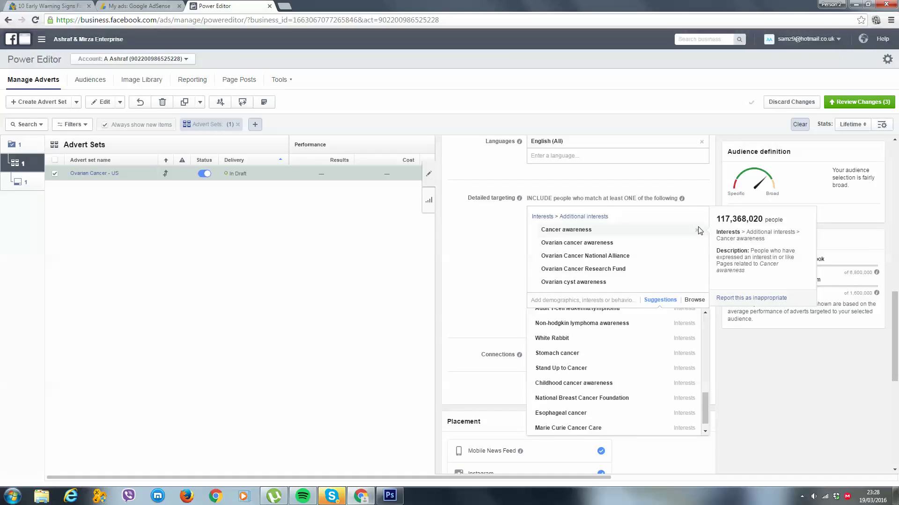
mouse_move(624, 236)
left_click(696, 231)
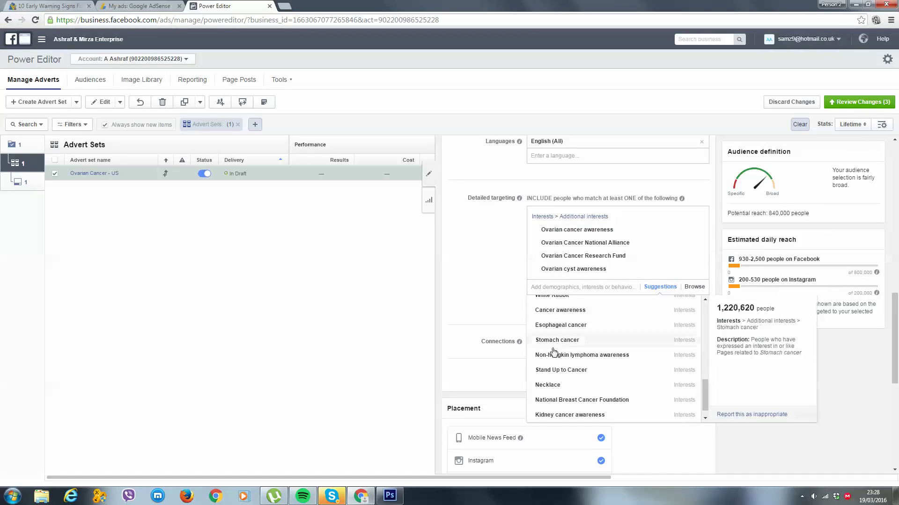
Include the suggested interests National Breast Cancer Foundation and Cancer research in the detailed targeting and close the suggestions.
left_click(570, 401)
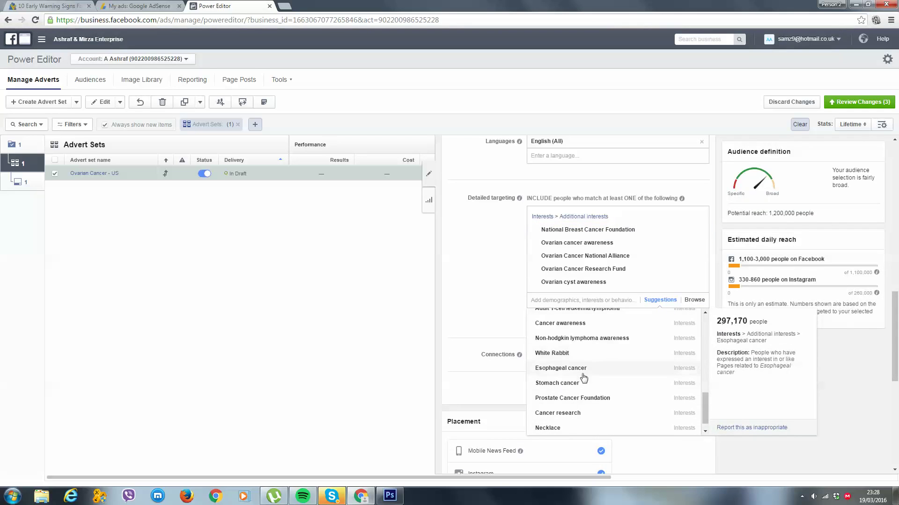
scroll(575, 377, "down", 1)
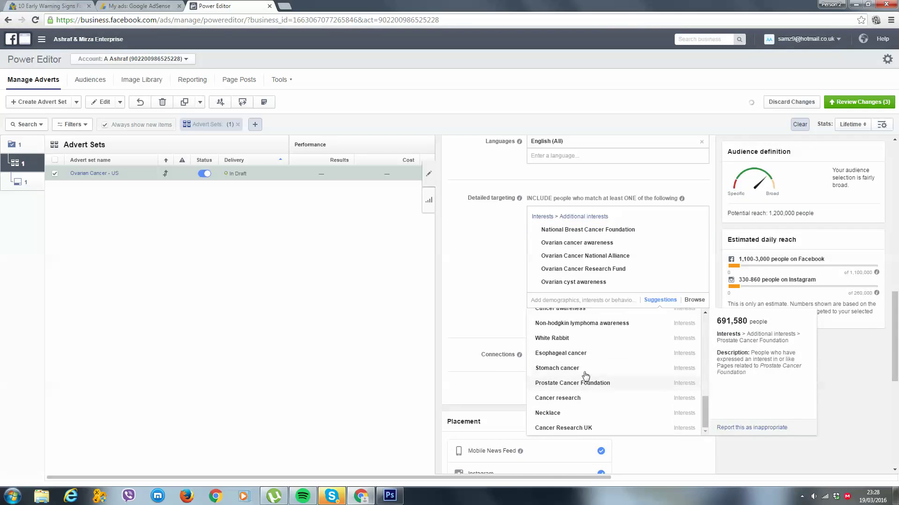
left_click(582, 401)
left_click(851, 402)
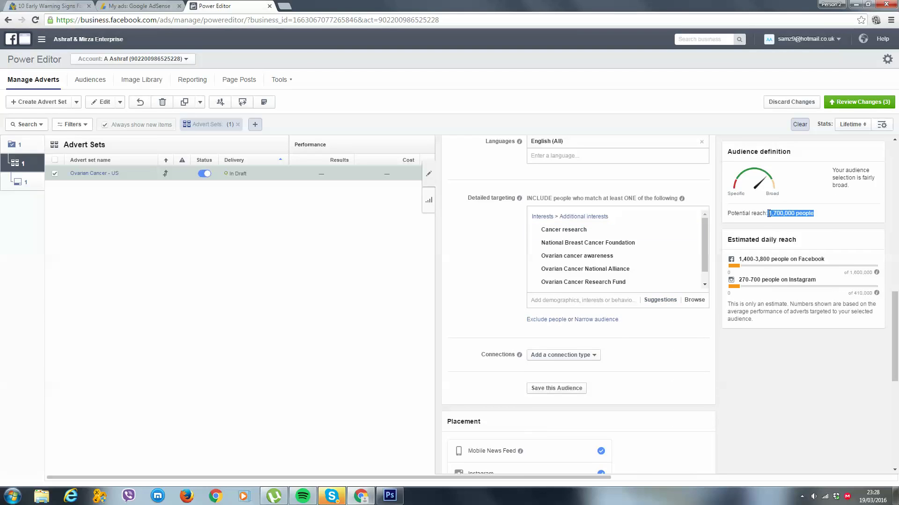
Exclude Desktop Right Column, Mobile News Feed and Instagram from the advert set's placements, keeping only Desktop News Feed.
scroll(810, 361, "down", 2)
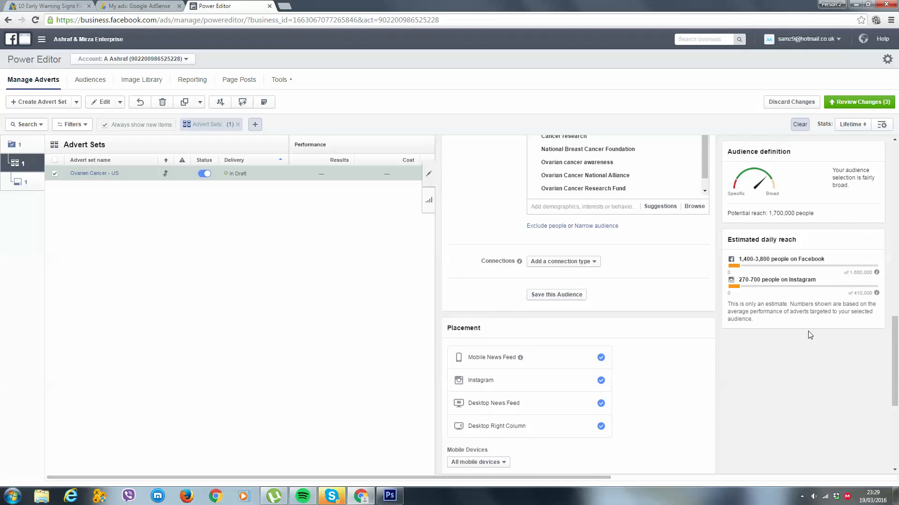
scroll(760, 363, "down", 2)
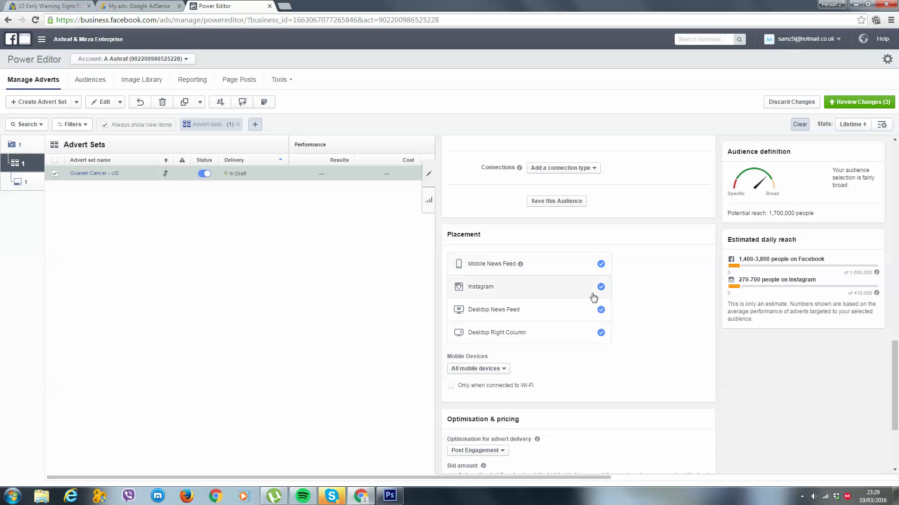
left_click(591, 333)
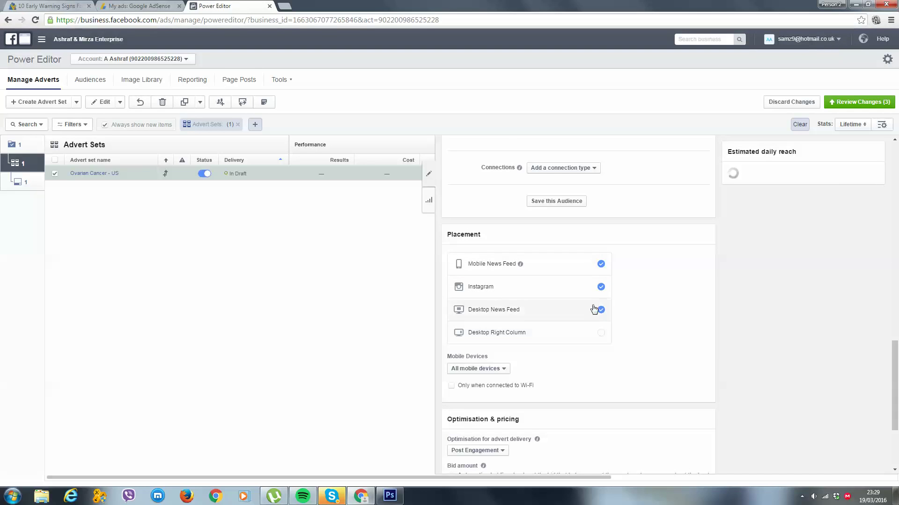
left_click(598, 266)
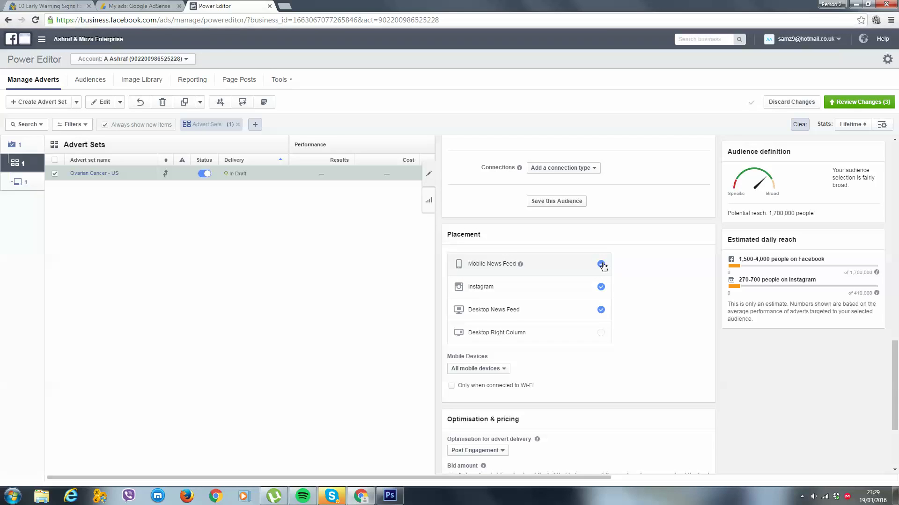
left_click(601, 265)
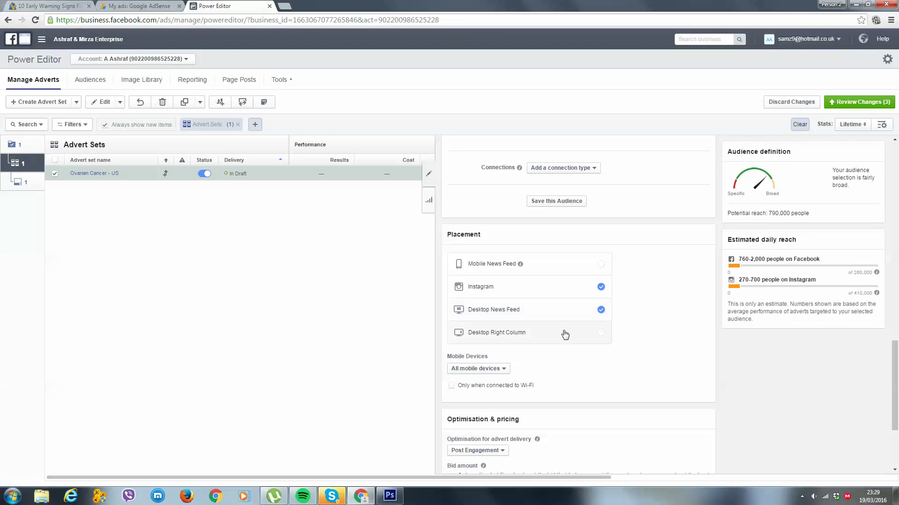
left_click(568, 287)
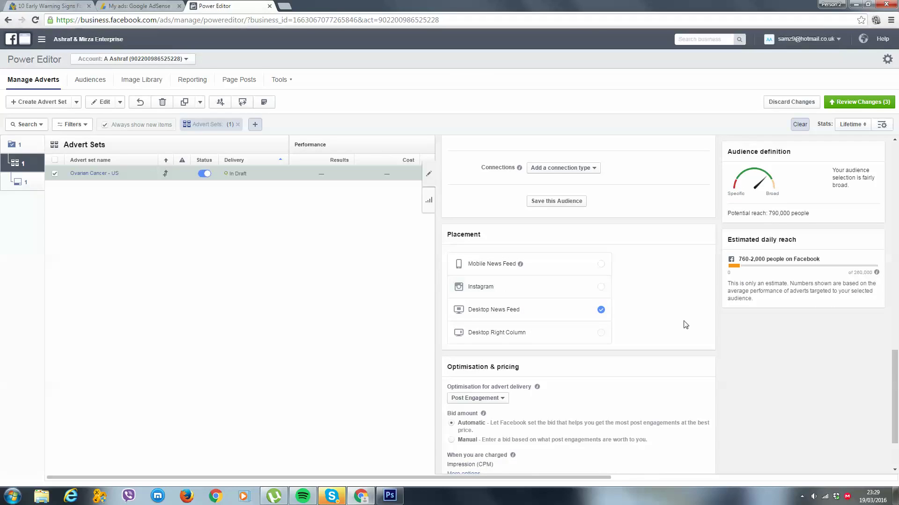
Try adding Mobile News Feed to the advert set's placements to compare the audience reach, and remove it again.
scroll(682, 329, "up", 2)
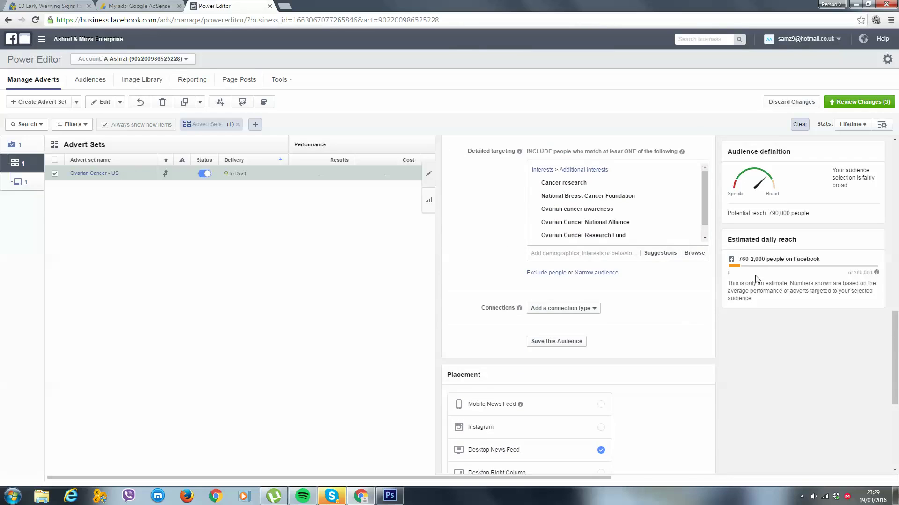
scroll(632, 354, "down", 2)
left_click(597, 318)
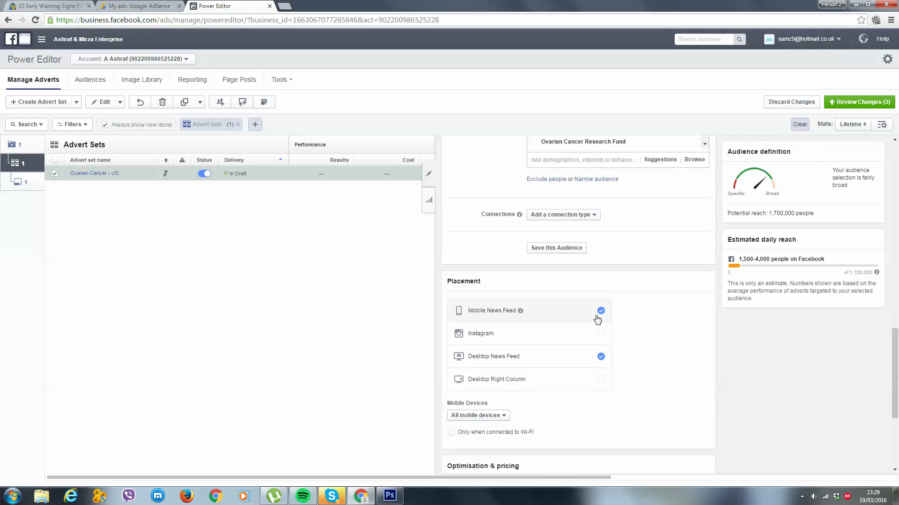
left_click(597, 319)
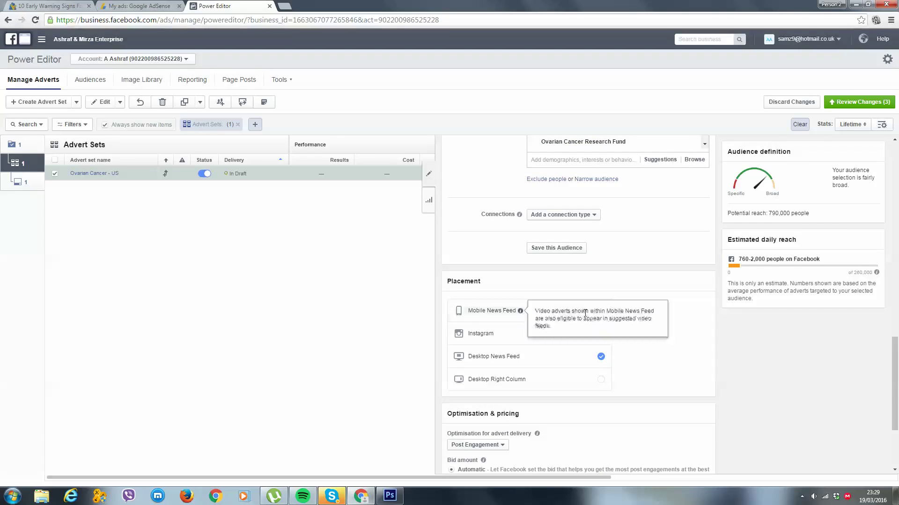
left_click(601, 311)
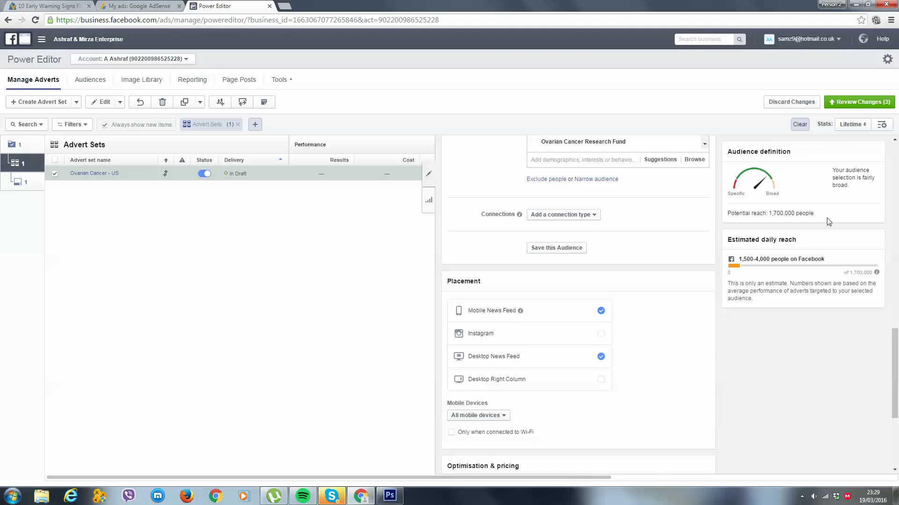
left_click(601, 311)
scroll(693, 291, "down", 3)
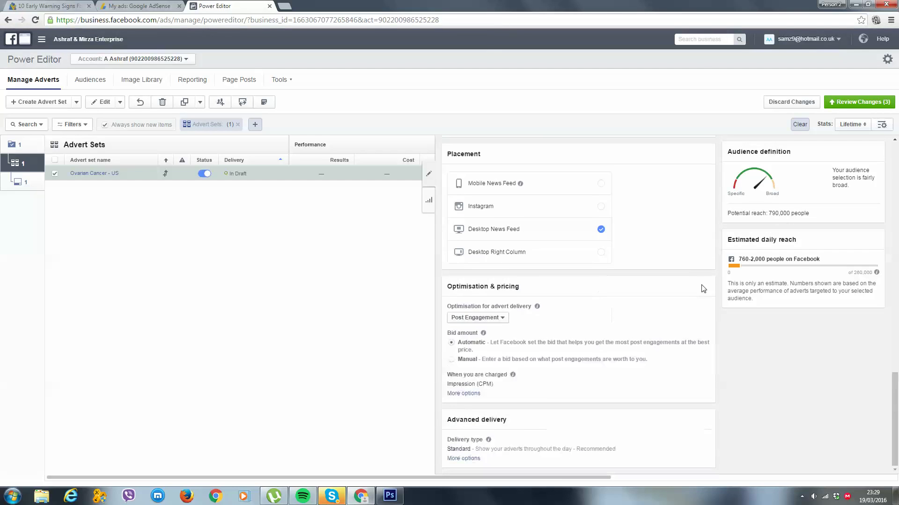
Search the detailed targeting for "breast cancer" and include the interest Breast Cancer Campaign.
scroll(683, 267, "up", 8)
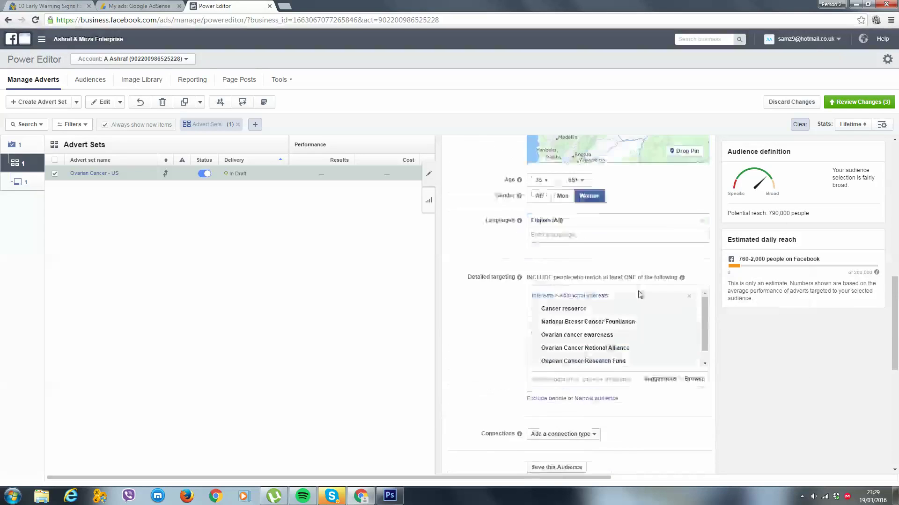
scroll(583, 360, "down", 1)
left_click(584, 359)
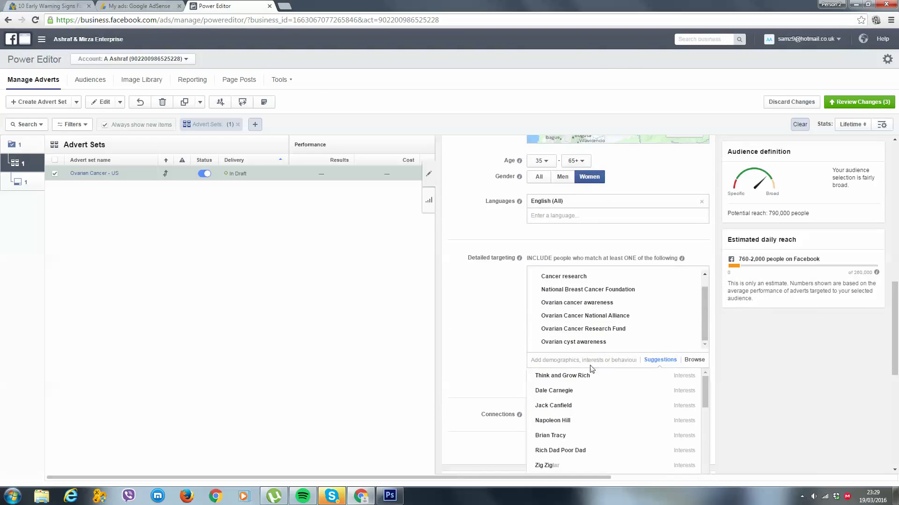
type("o")
key("BackSpace")
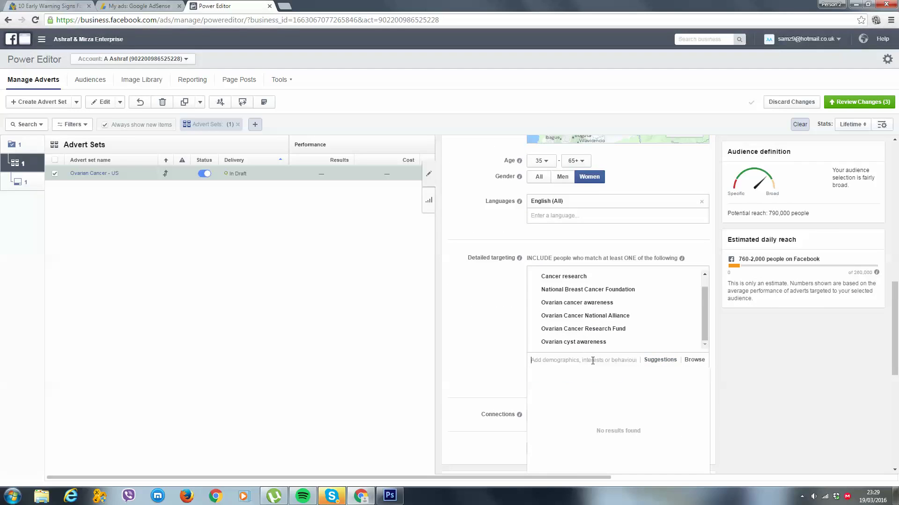
type("breast cancer")
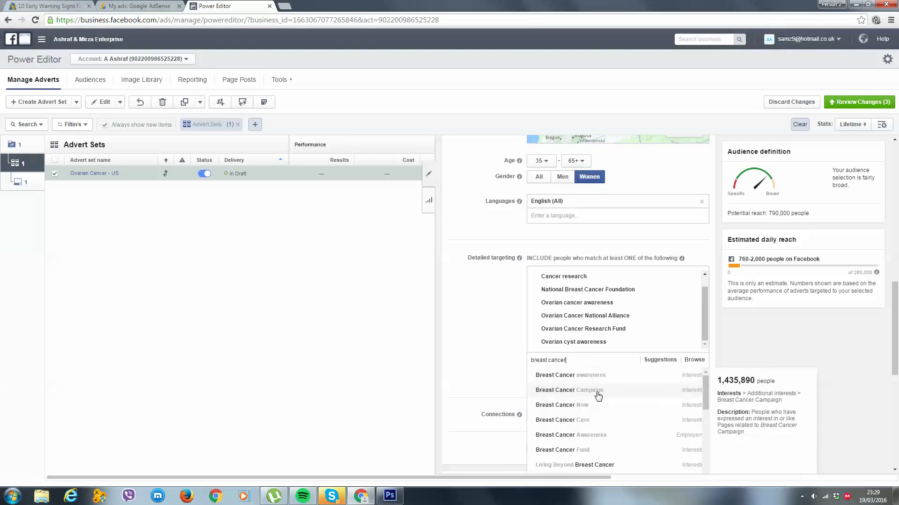
left_click(599, 390)
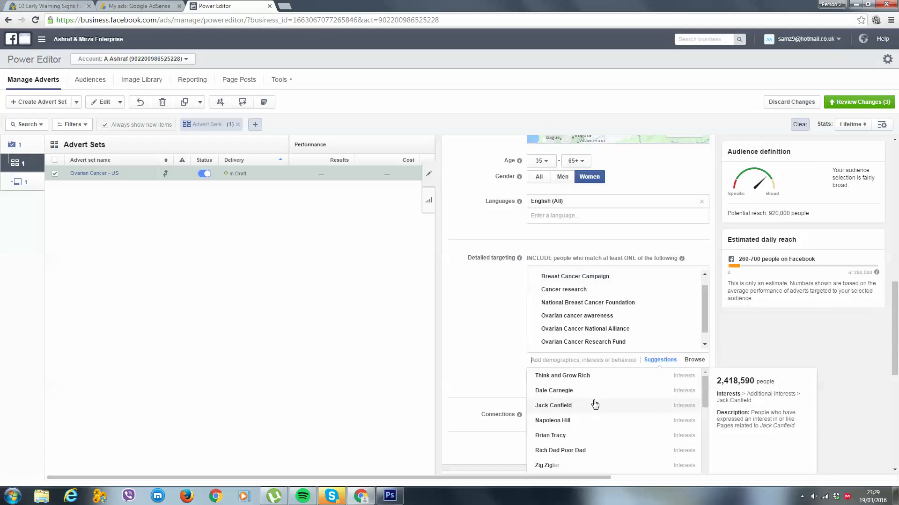
Include the interest Breast Cancer Now in the detailed targeting.
type("b")
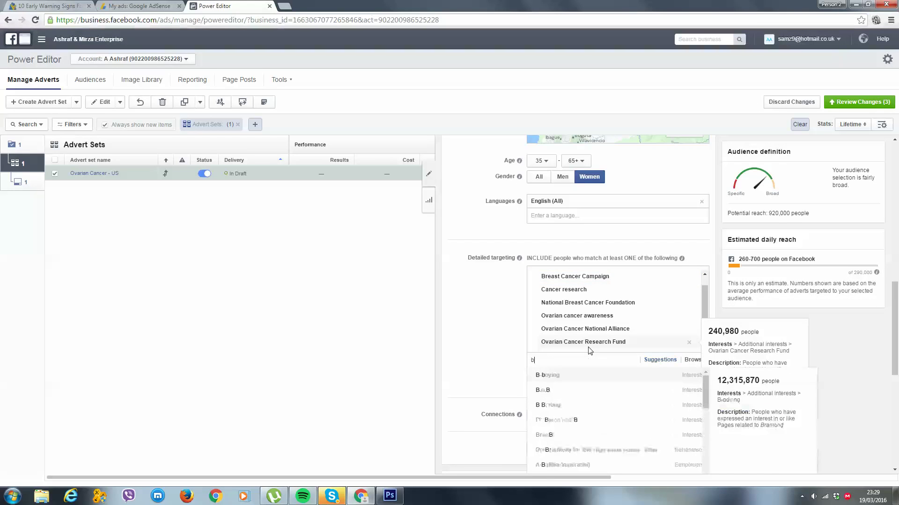
type("reast canc")
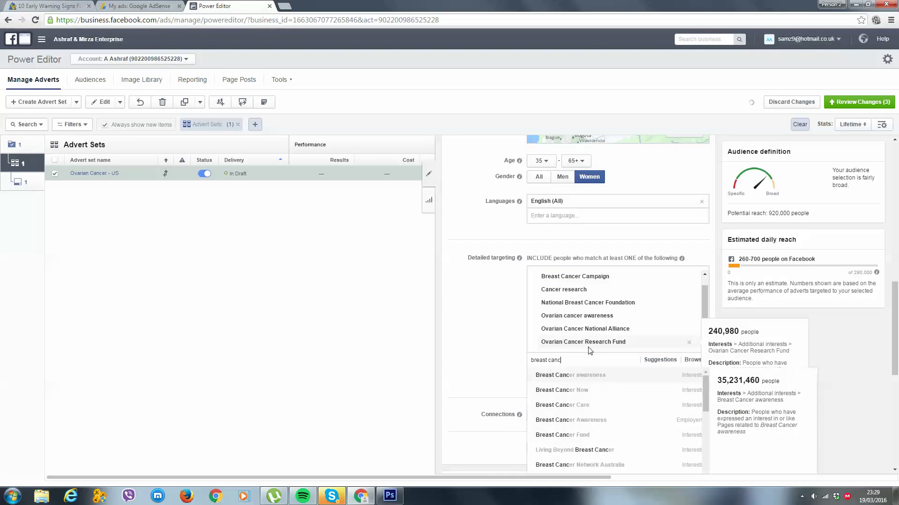
left_click(582, 390)
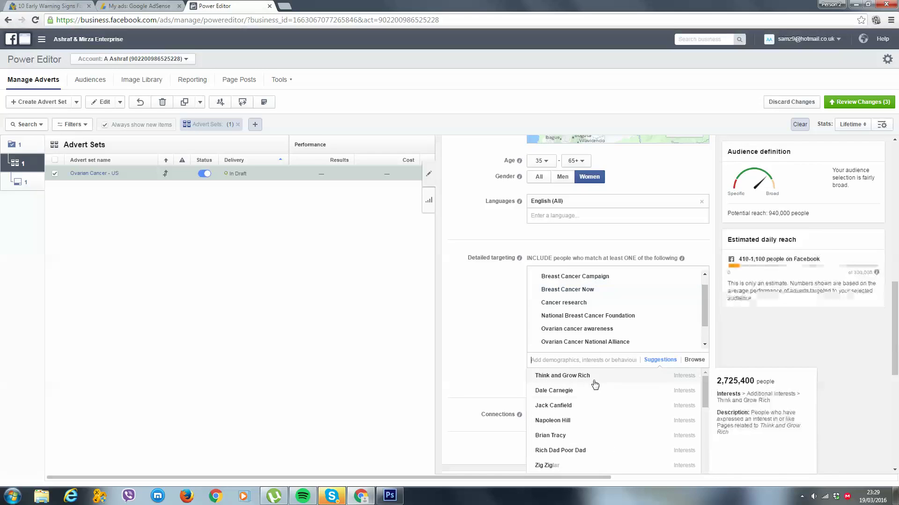
Try adding the interest Breast Cancer awareness to the detailed targeting and remove it again.
type("breast")
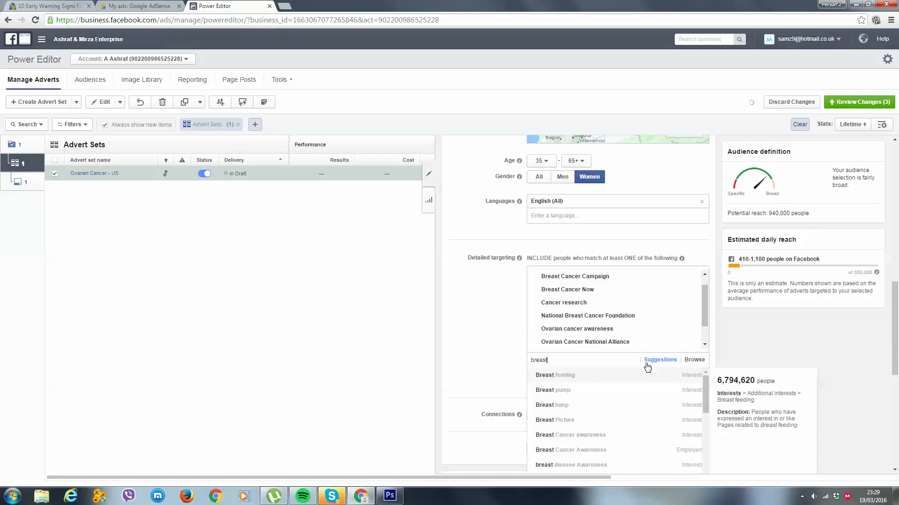
type(" cancer")
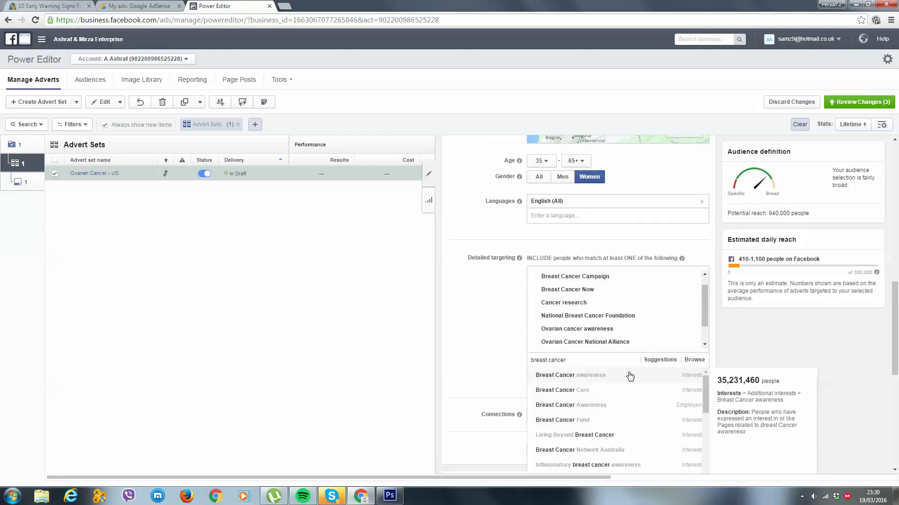
left_click(630, 377)
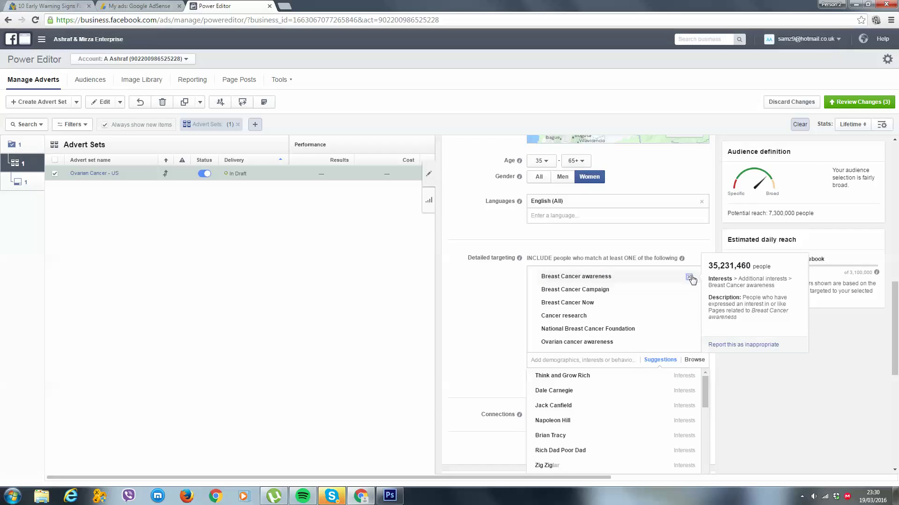
left_click(689, 277)
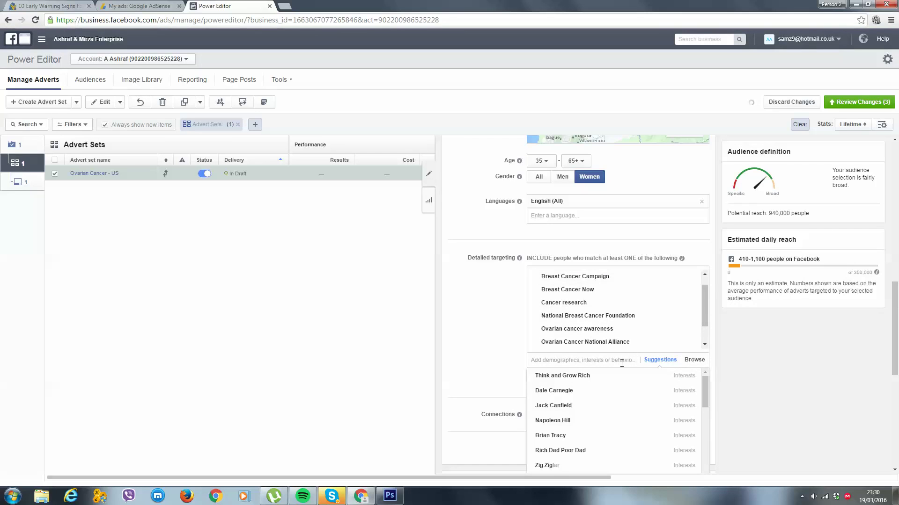
Find the interest National Breast Cancer Awareness Month under "breast cancer", include it in the detailed targeting and close the suggestions.
type("breast cancer")
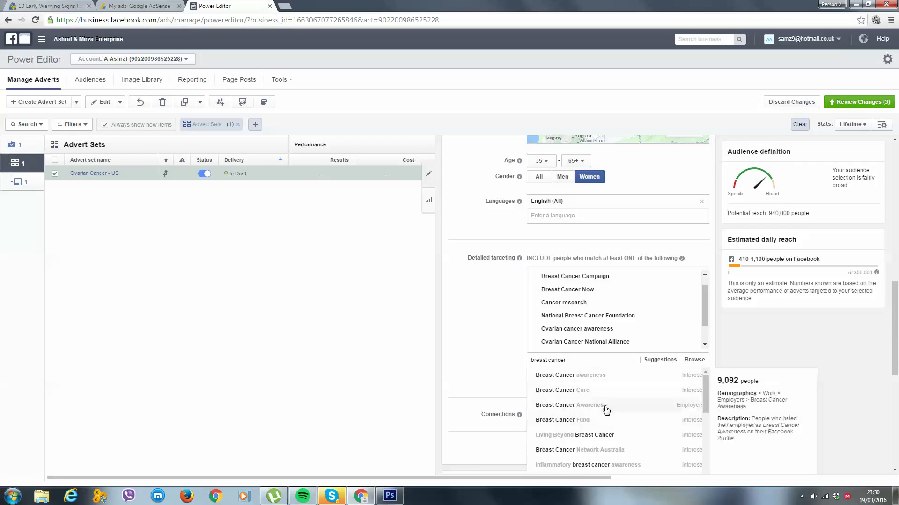
scroll(588, 428, "down", 1)
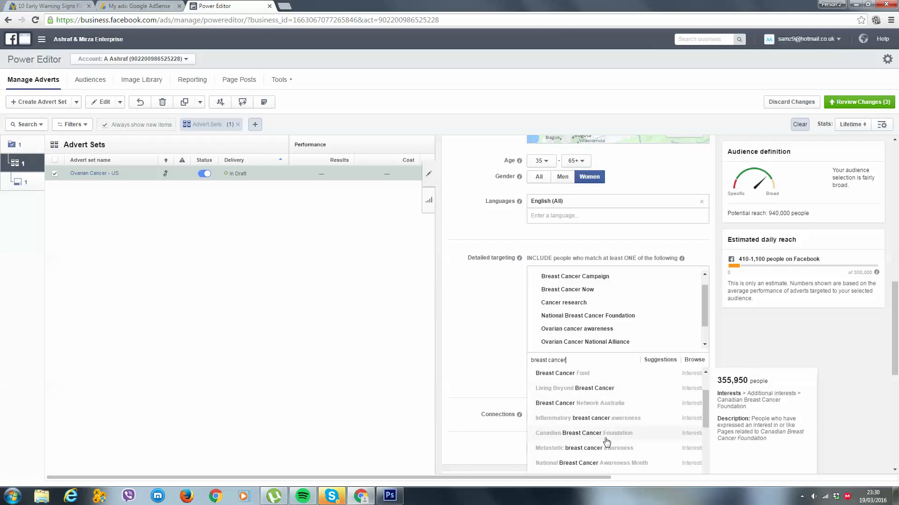
scroll(608, 440, "down", 1)
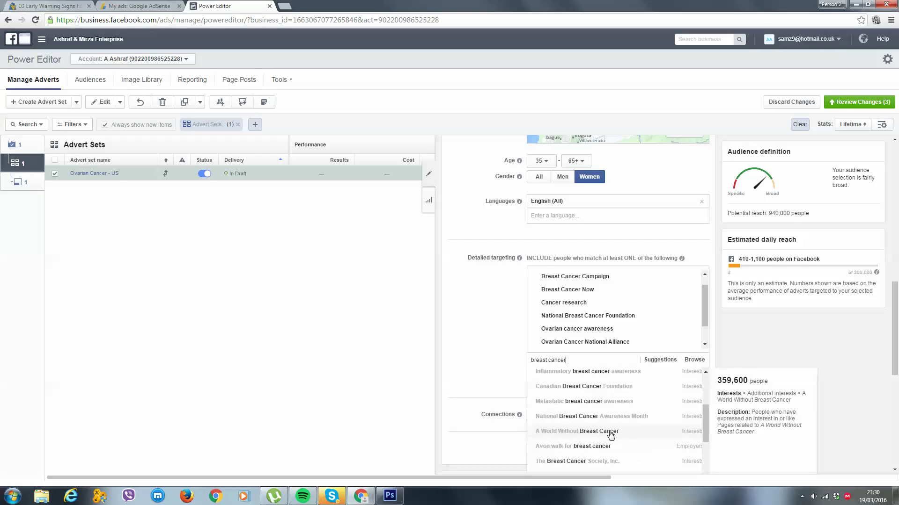
left_click(585, 420)
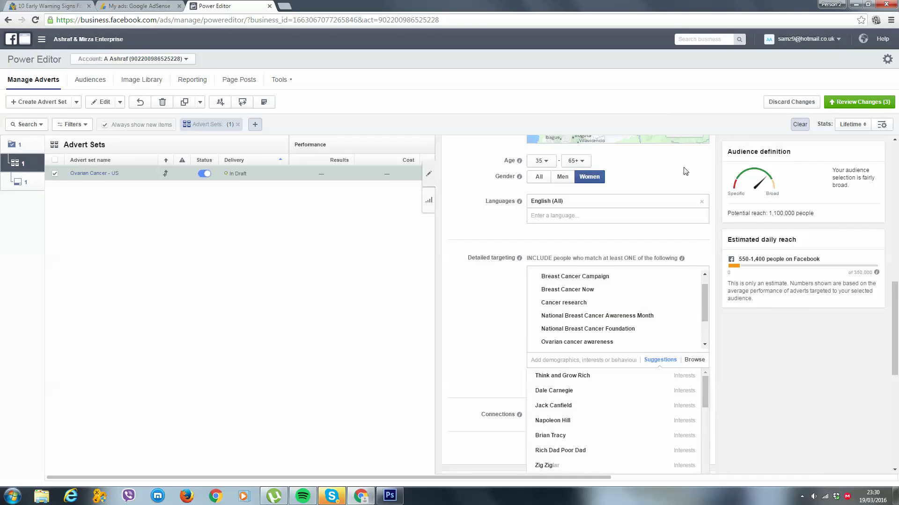
mouse_move(600, 330)
mouse_move(614, 296)
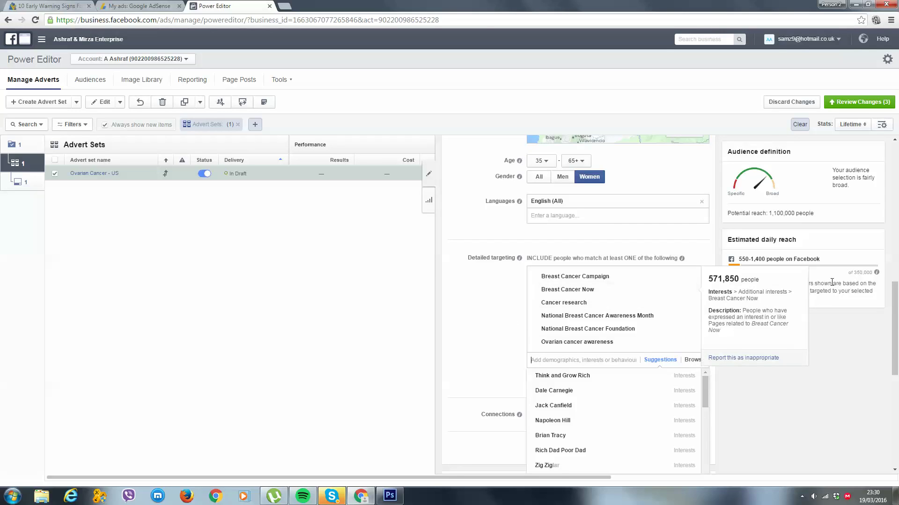
left_click(754, 360)
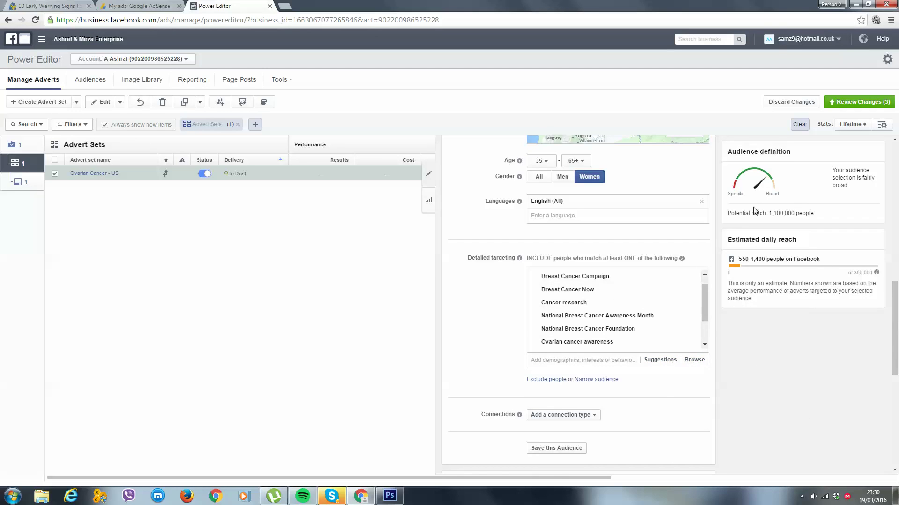
Review the advert set's placement, optimisation and pricing, and advanced delivery settings.
scroll(664, 332, "down", 2)
scroll(586, 336, "down", 5)
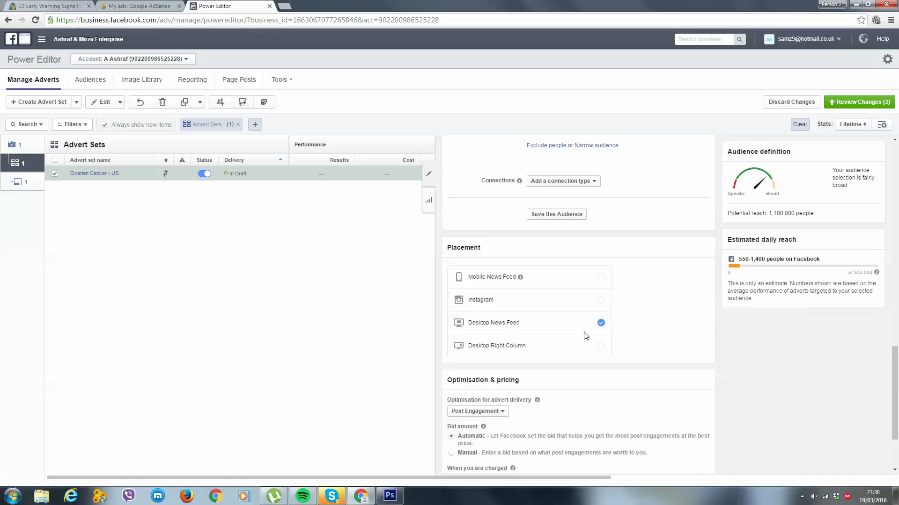
scroll(634, 319, "down", 2)
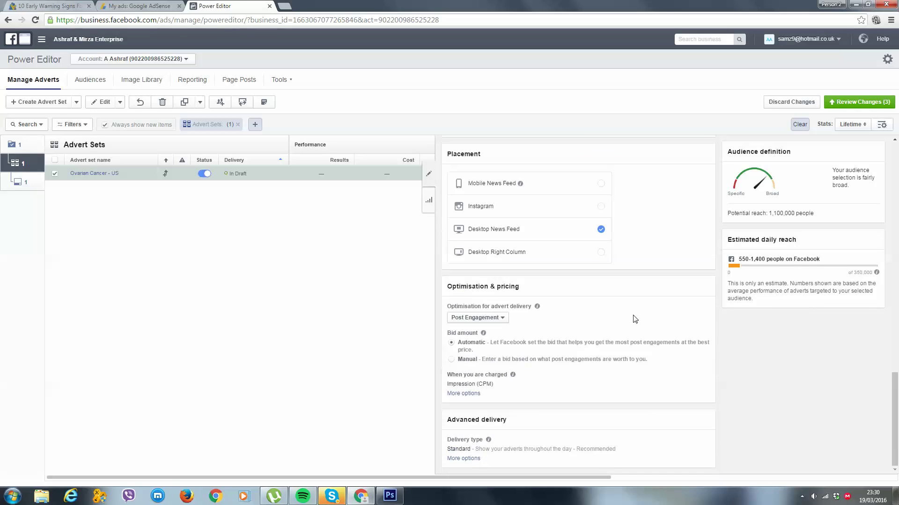
left_click_drag(438, 282, 668, 393)
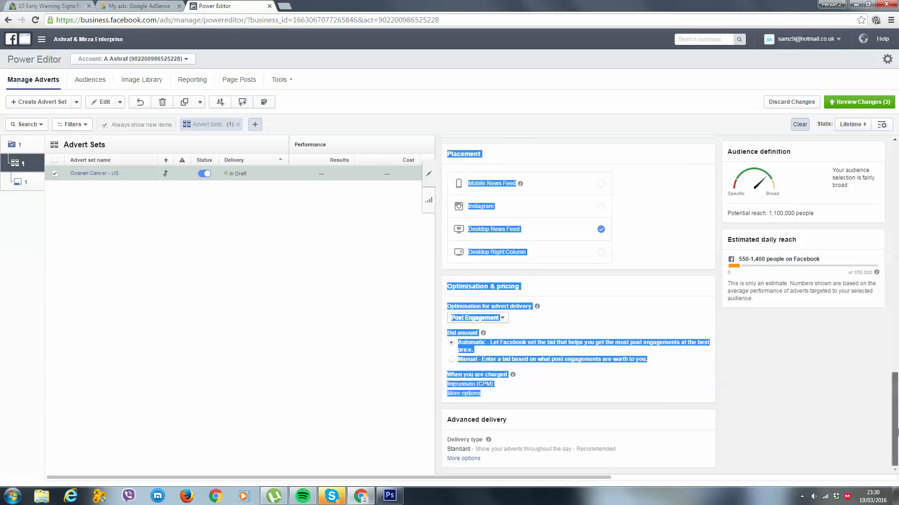
left_click(834, 412)
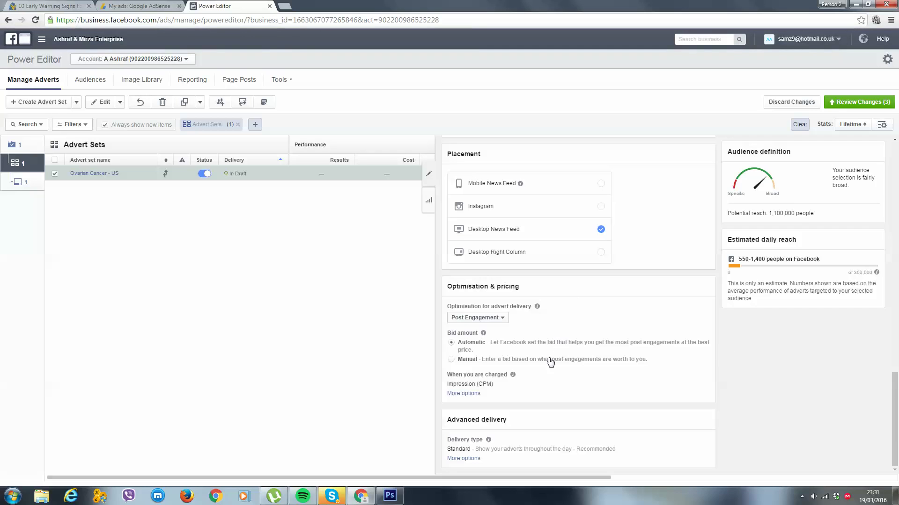
scroll(585, 280, "up", 5)
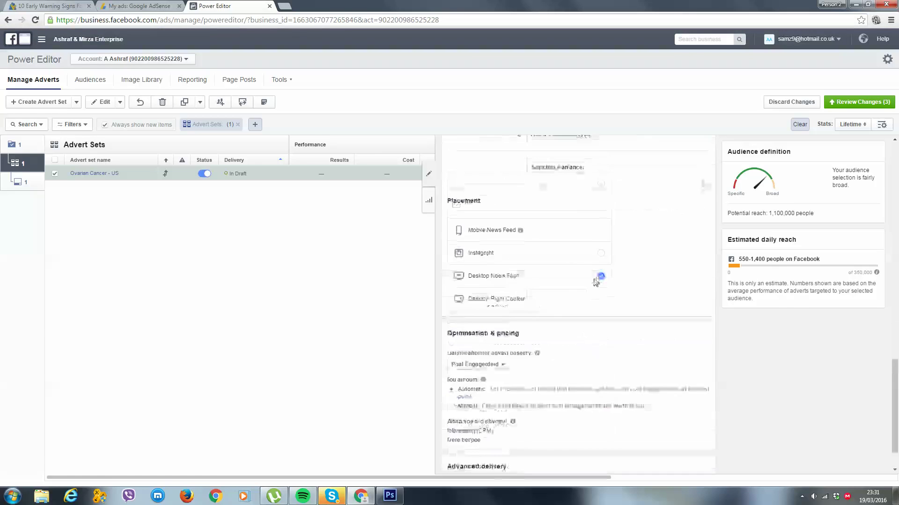
scroll(595, 282, "up", 7)
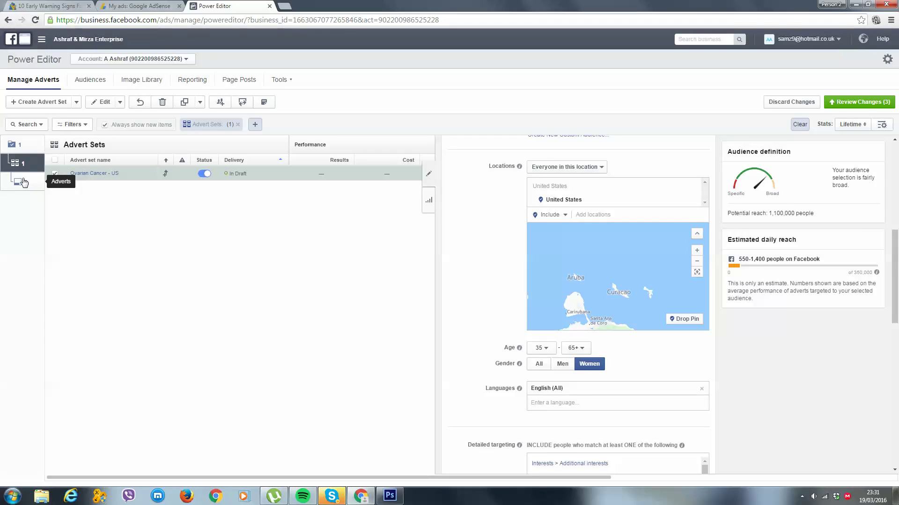
Open the advert Ovarian Cancer - Var 1 and choose MindPackage as its destination Facebook Page.
left_click(24, 182)
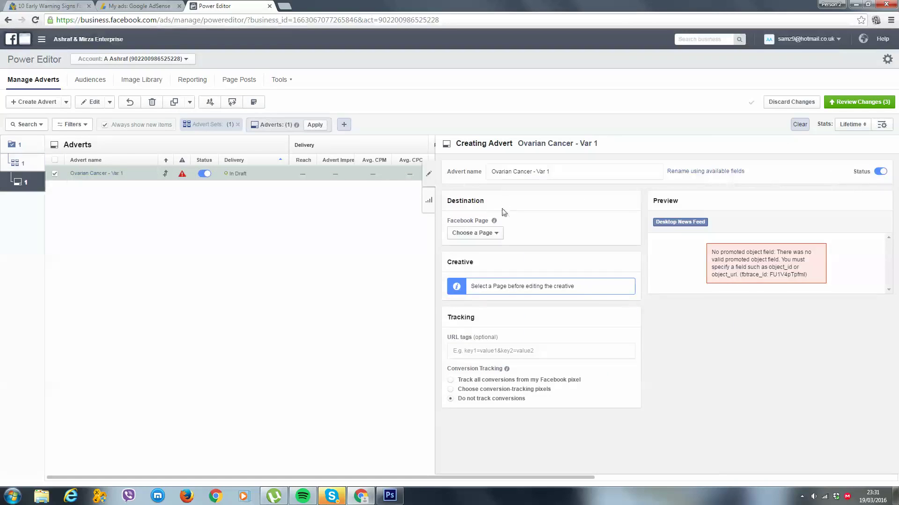
left_click(495, 232)
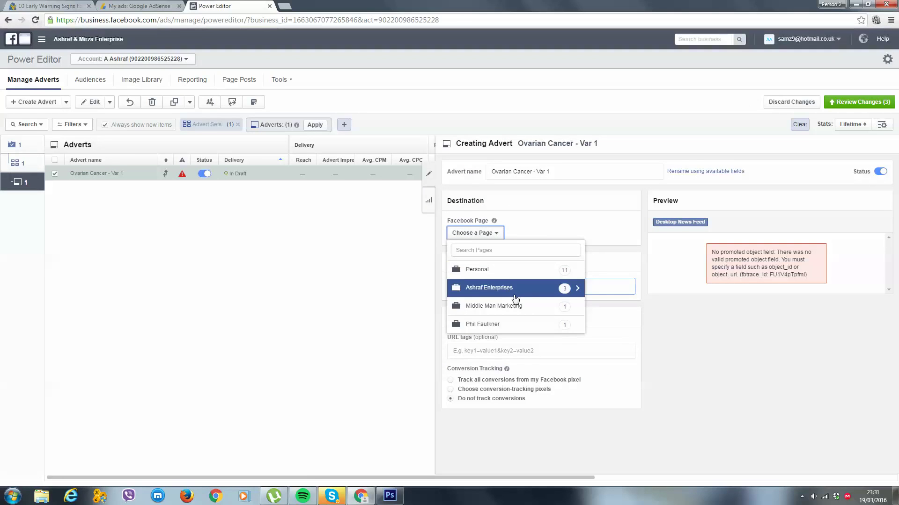
left_click(536, 303)
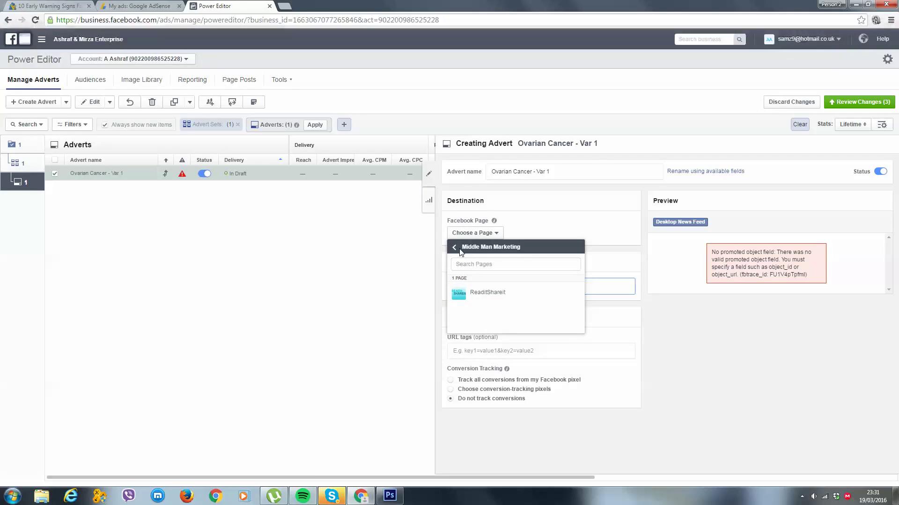
left_click(457, 247)
left_click(484, 290)
left_click(497, 299)
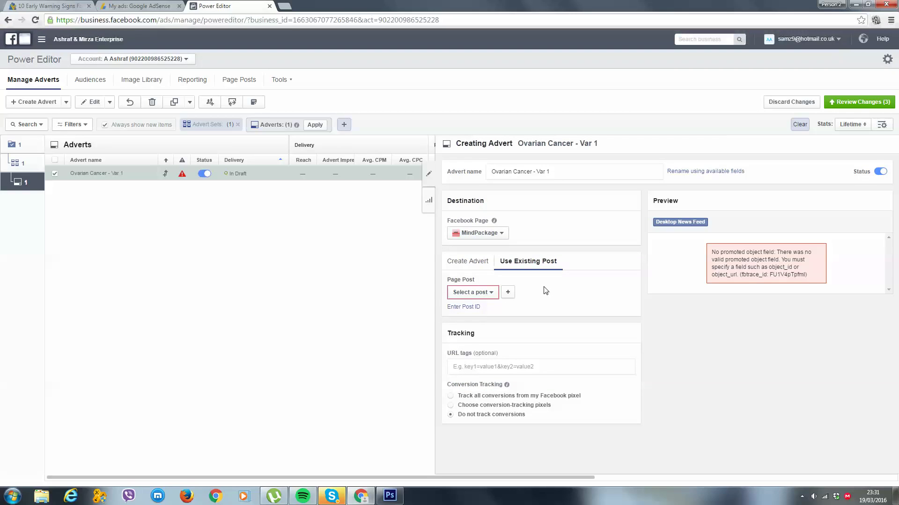
Start a new page post, attach the link preview of MindPackage's ovarian cancer warning signs article, and remove the URL text from the message.
left_click(510, 293)
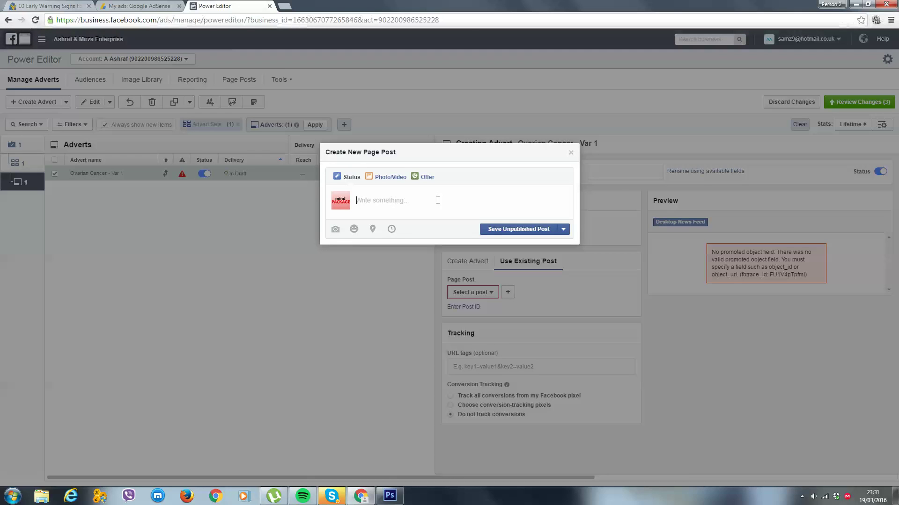
left_click(19, 5)
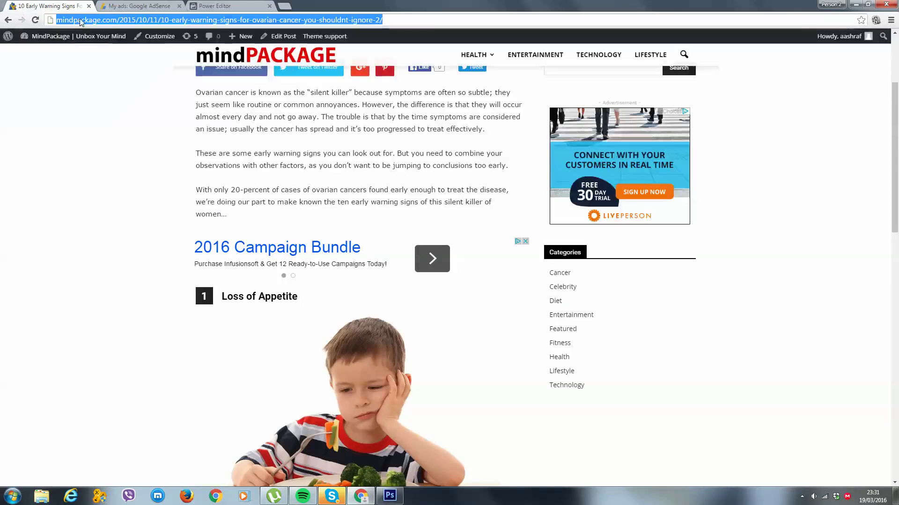
left_click(228, 6)
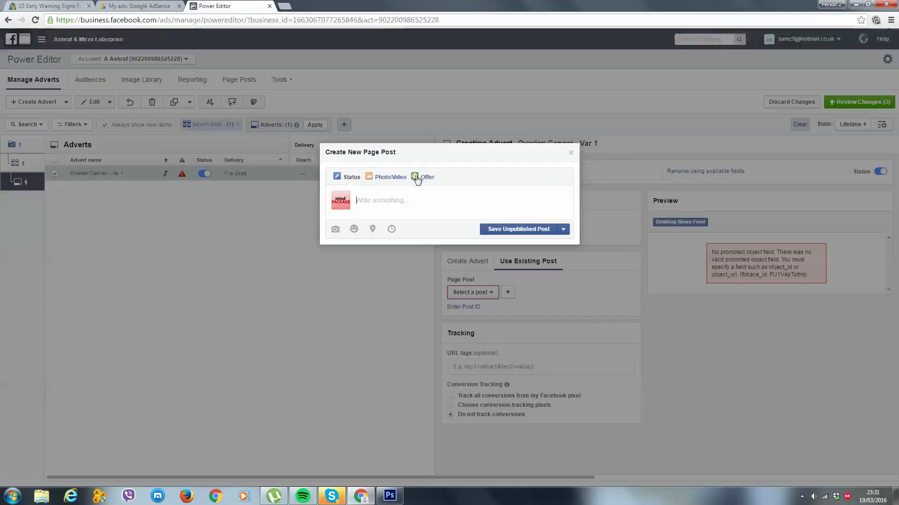
type("http://mindpackage.com/2015/10/11/10-early-warning-signs-for-ovarian-cancer-you-shouldnt-ignore-2/")
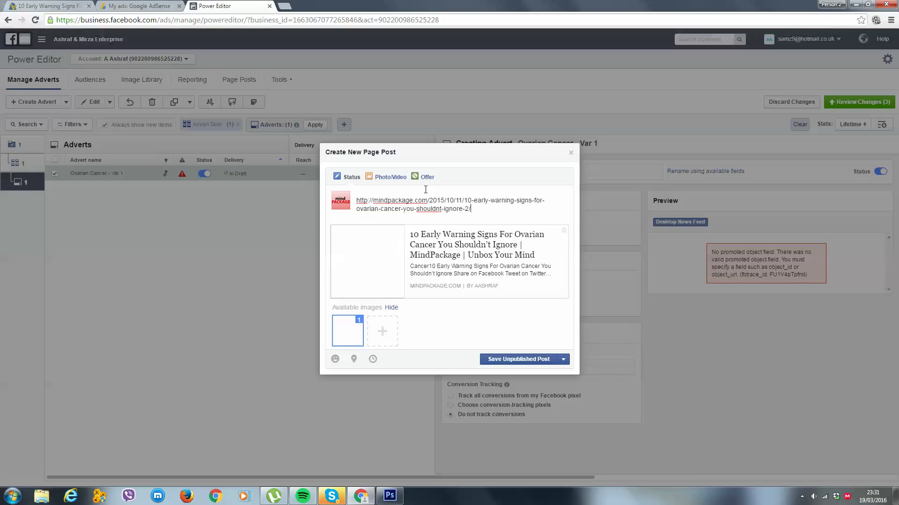
key("ctrl+a")
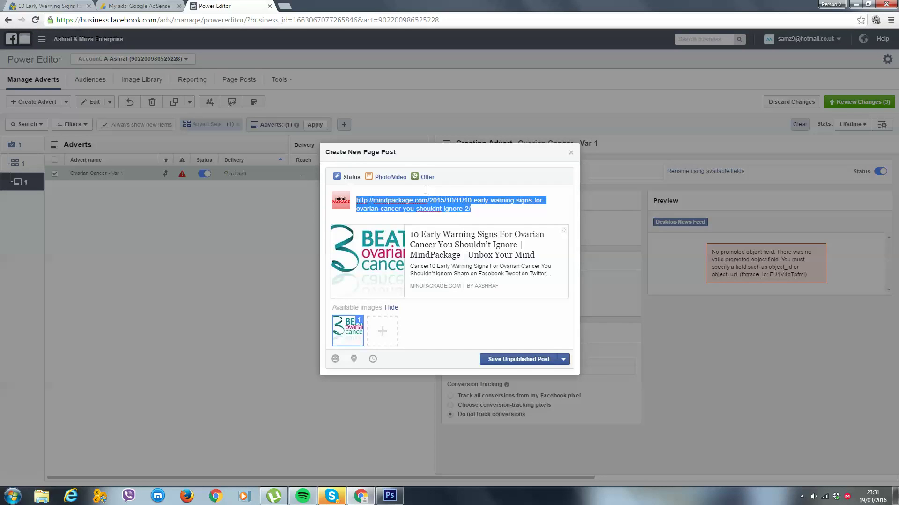
key("BackSpace")
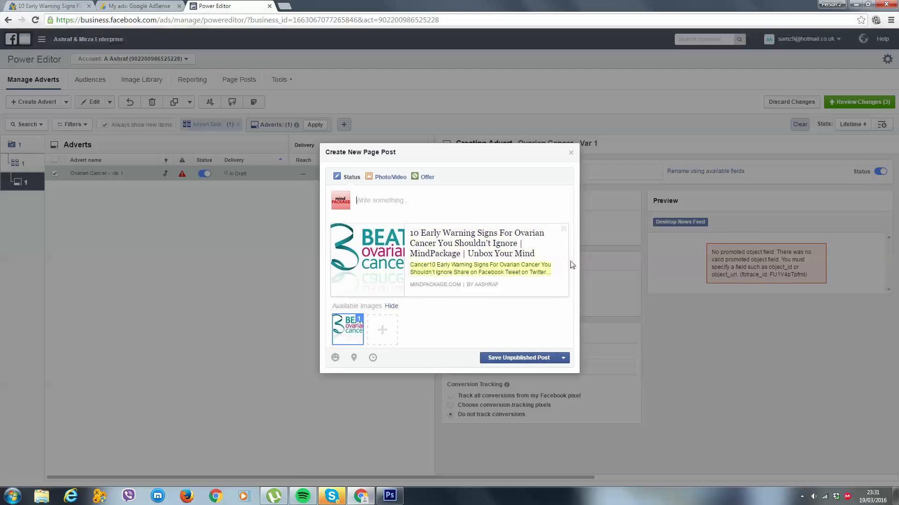
Deselect the link preview's original image and upload the image 1 Ovarian from the desktop folder Ads Example in its place.
left_click(355, 331)
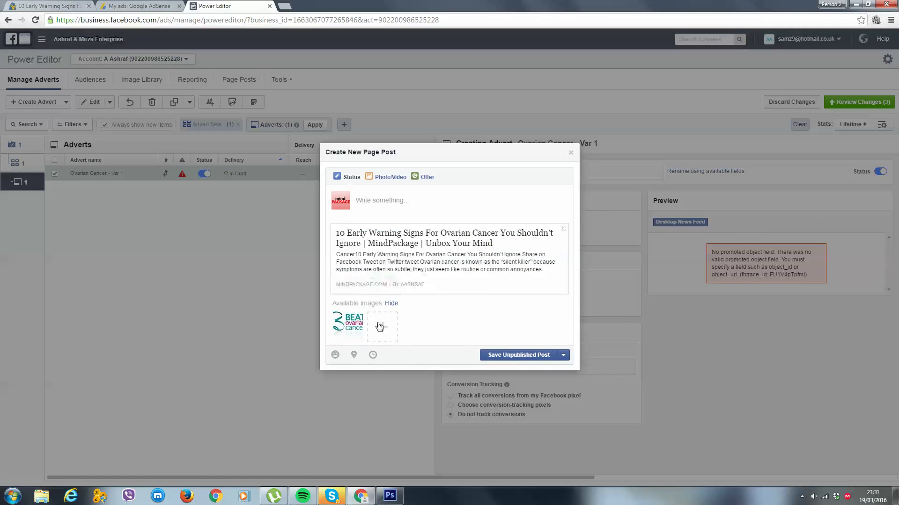
left_click(380, 327)
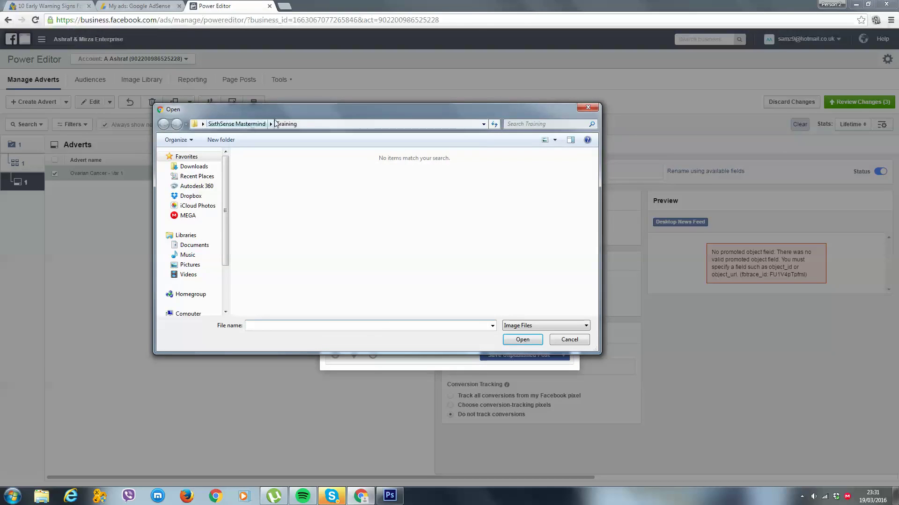
left_click(310, 122)
type("deskto")
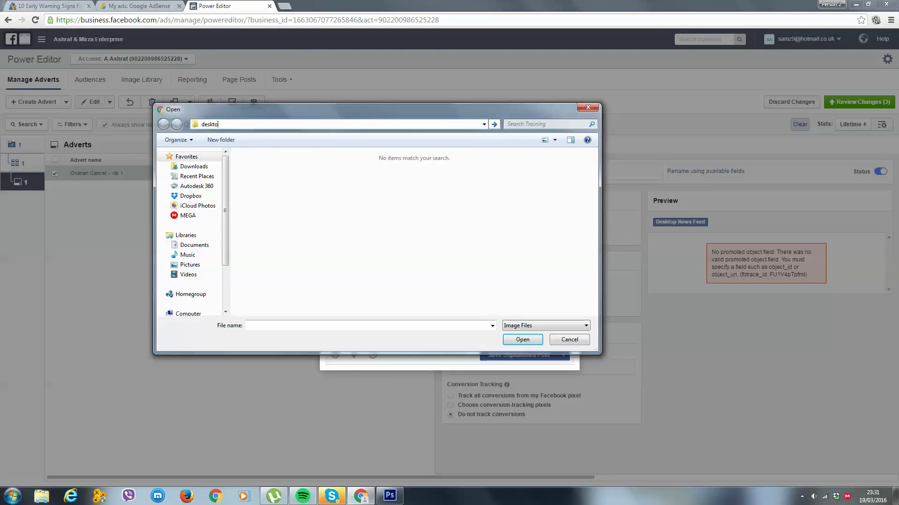
type("p")
key("Return")
scroll(408, 248, "down", 3)
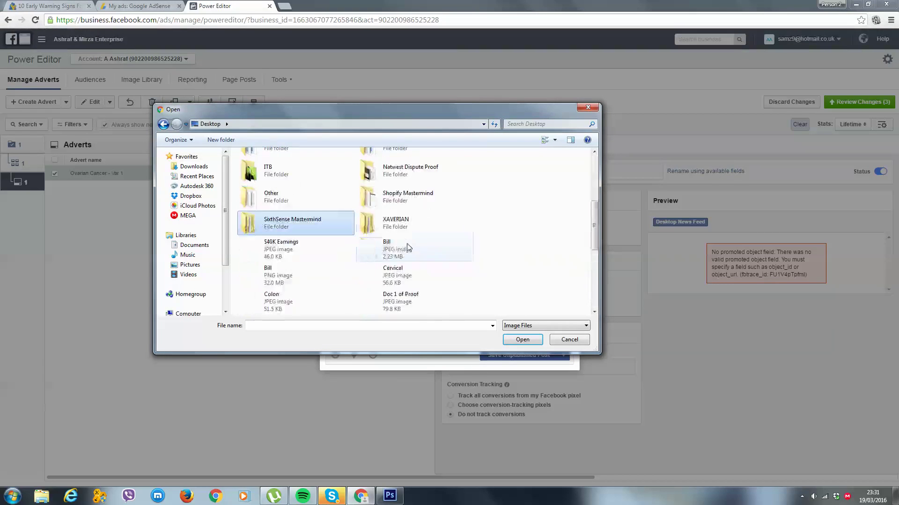
scroll(342, 214, "up", 3)
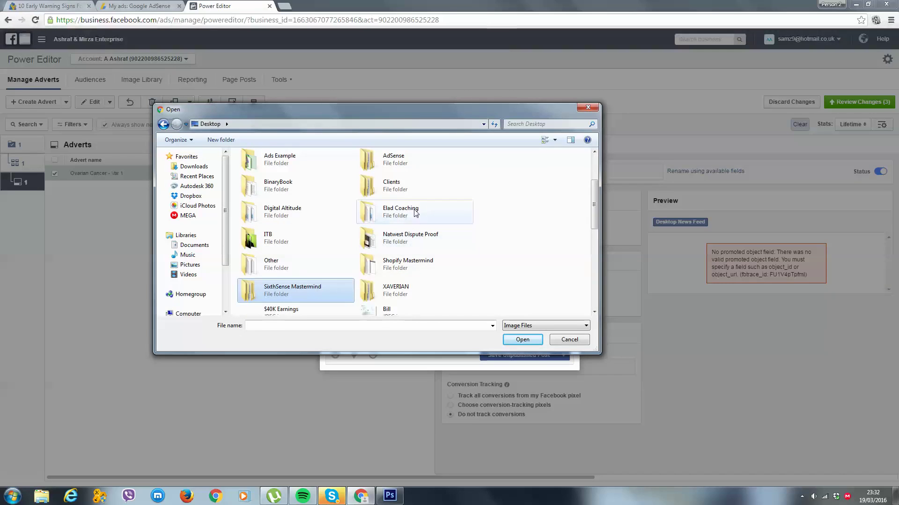
double_click(301, 164)
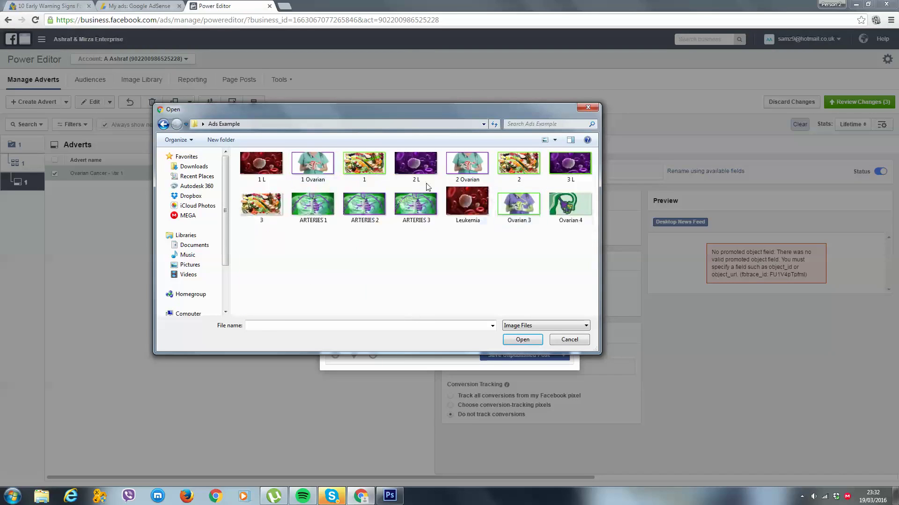
left_click(318, 173)
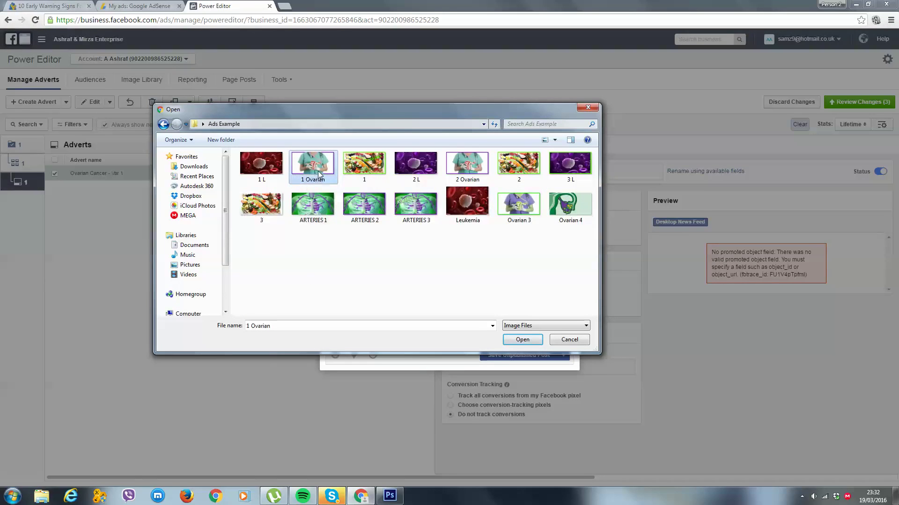
double_click(318, 173)
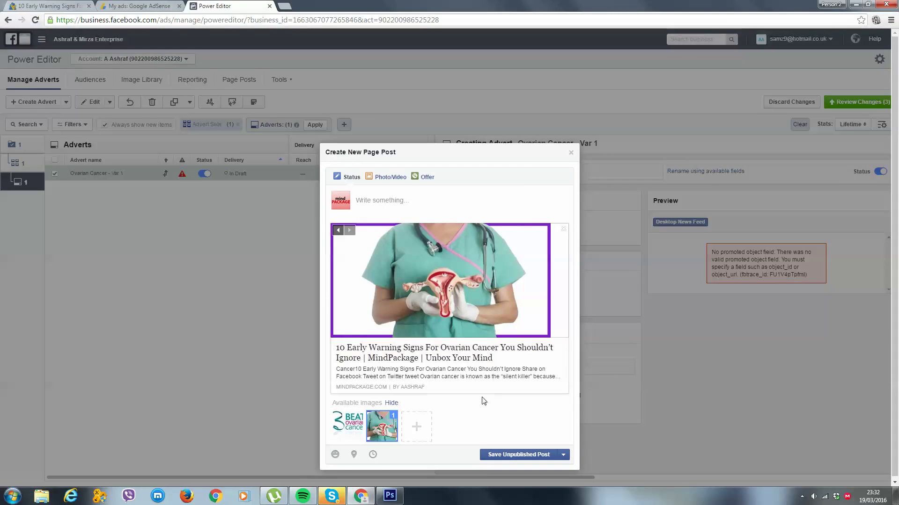
Shorten the link headline to "10 Early Warning Signs For Ovarian Cancer You Shouldn't Ignore".
left_click(482, 357)
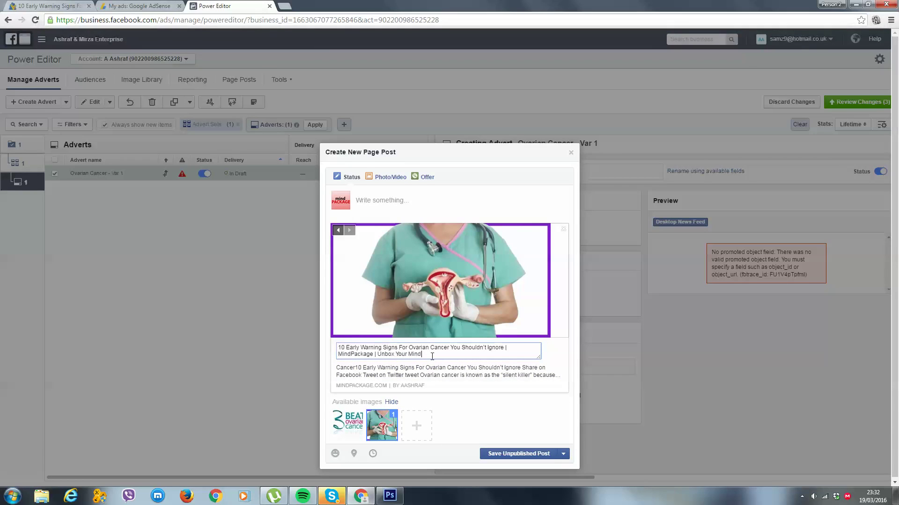
left_click_drag(433, 359, 508, 351)
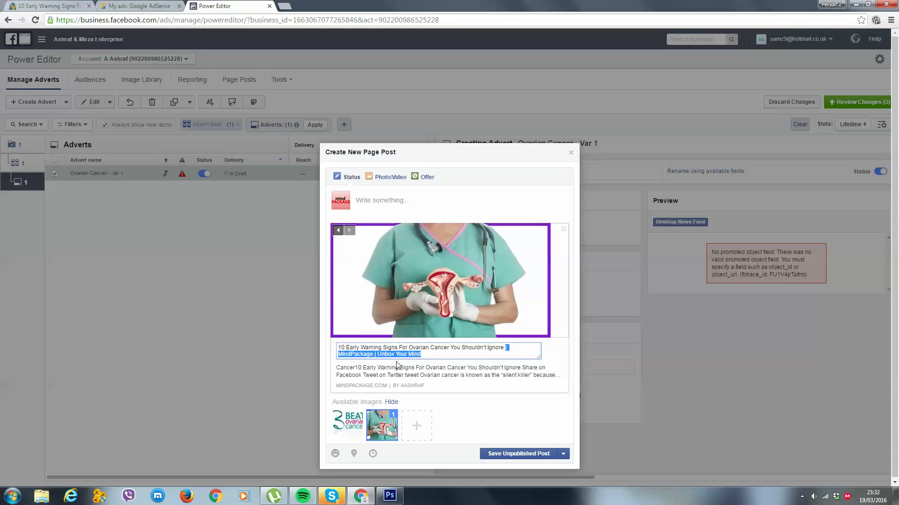
key("BackSpace")
Replace the link description with the article's opening sentence, from "Ovarian cancer is known as" to "common annoyances.".
left_click(465, 374)
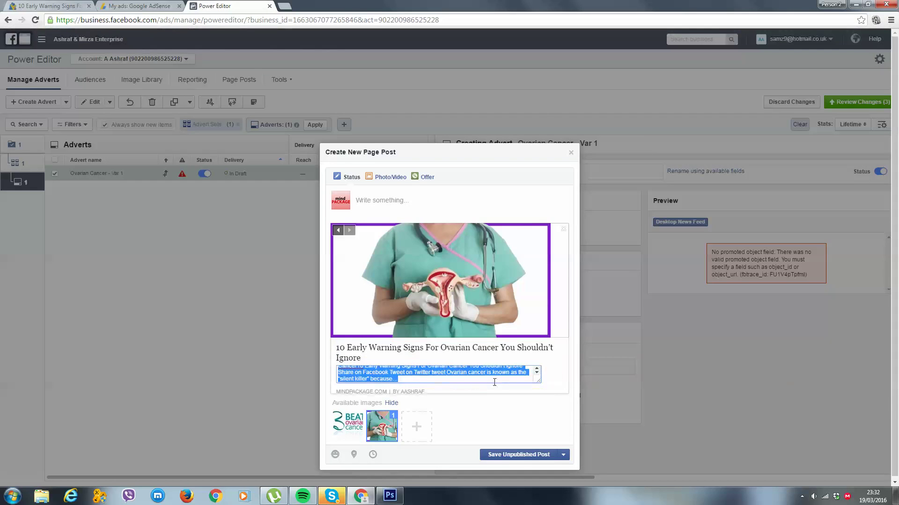
left_click(65, 5)
scroll(347, 263, "up", 3)
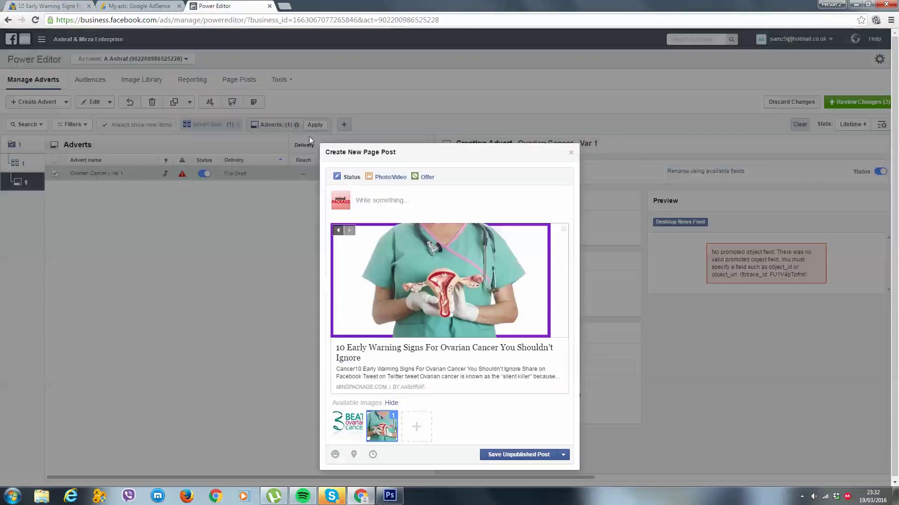
left_click(220, 5)
left_click(51, 5)
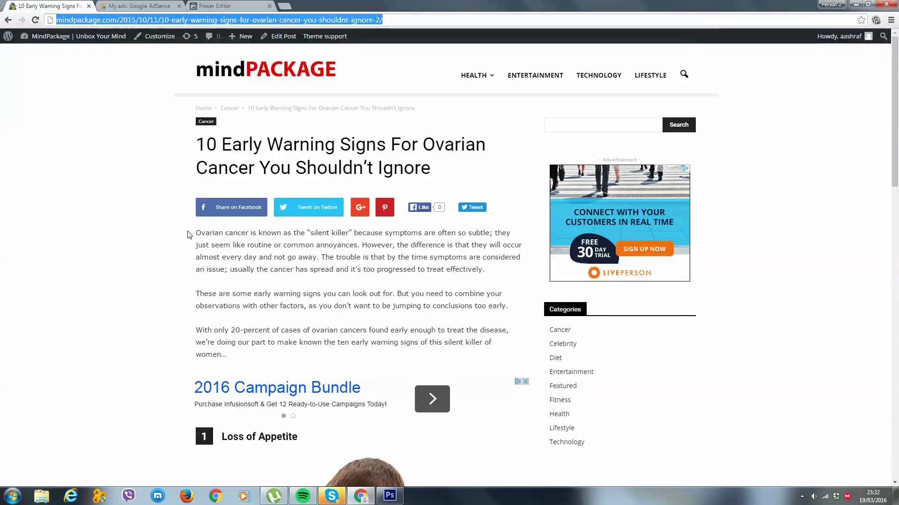
left_click_drag(189, 234, 363, 244)
key("ctrl+c")
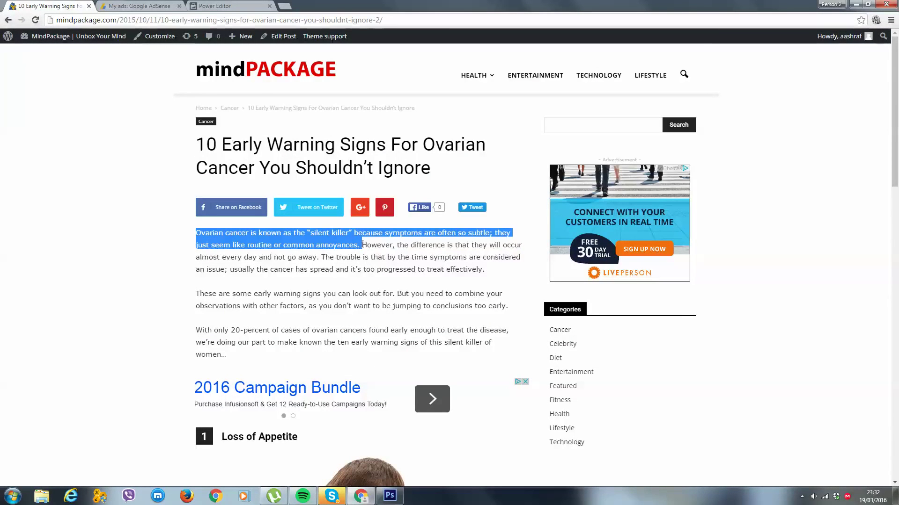
left_click(219, 5)
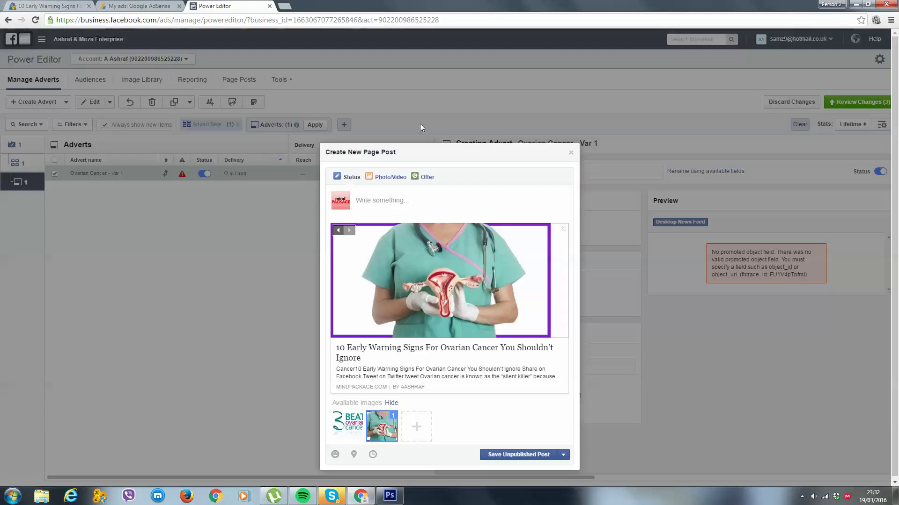
left_click(427, 377)
key("ctrl+v")
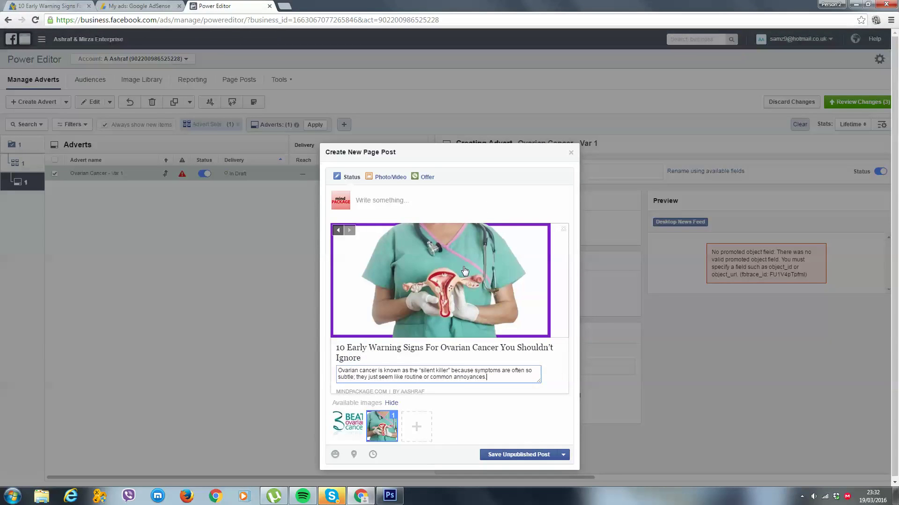
left_click(438, 214)
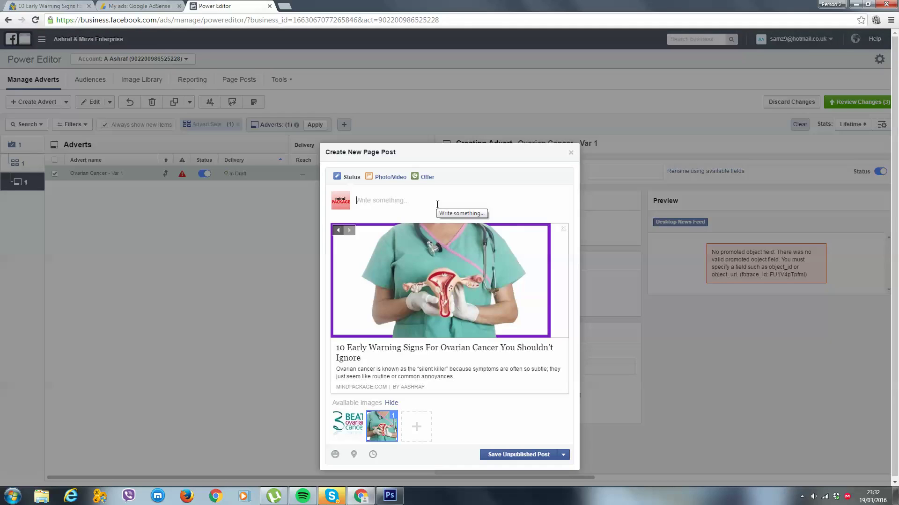
type("OMG I d")
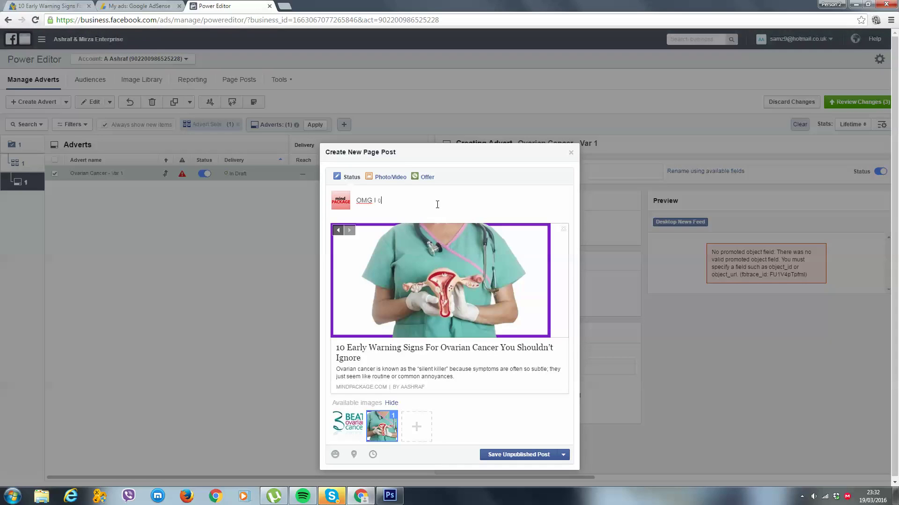
type("I can't beliee")
key("BackSpace")
key("BackSpace")
key("BackSpace")
key("BackSpace")
key("BackSpace")
key("BackSpace")
key("BackSpace")
key("BackSpace")
key("BackSpace")
key("BackSpace")
key("BackSpace")
key("BackSpace")
key("BackSpace")
key("BackSpace")
key("BackSpace")
key("BackSpace")
key("BackSpace")
key("BackSpace")
key("BackSpace")
key("BackSpace")
type("'")
key("BackSpace")
type("#")
type("3 is ")
type("must be ch")
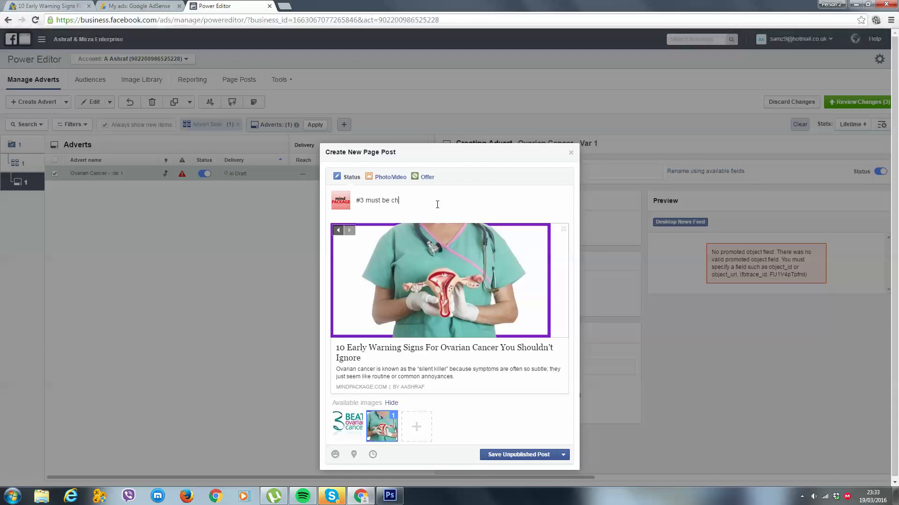
type("ecked out")
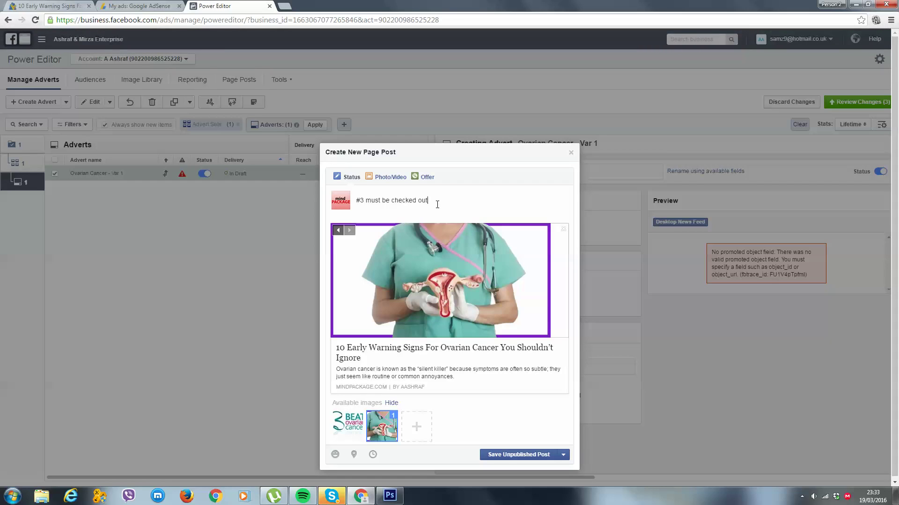
key("BackSpace")
key("BackSpace")
key("BackSpace")
key("BackSpace")
key("BackSpace")
key("BackSpace")
key("BackSpace")
key("BackSpace")
key("BackSpace")
key("BackSpace")
key("BackSpace")
key("BackSpace")
key("BackSpace")
key("BackSpace")
key("BackSpace")
key("BackSpace")
key("BackSpace")
key("BackSpace")
key("BackSpace")
key("BackSpace")
Copy the link headline into the post message and add "[SHARE NOW]" at its end.
left_click(348, 363)
key("ctrl+c")
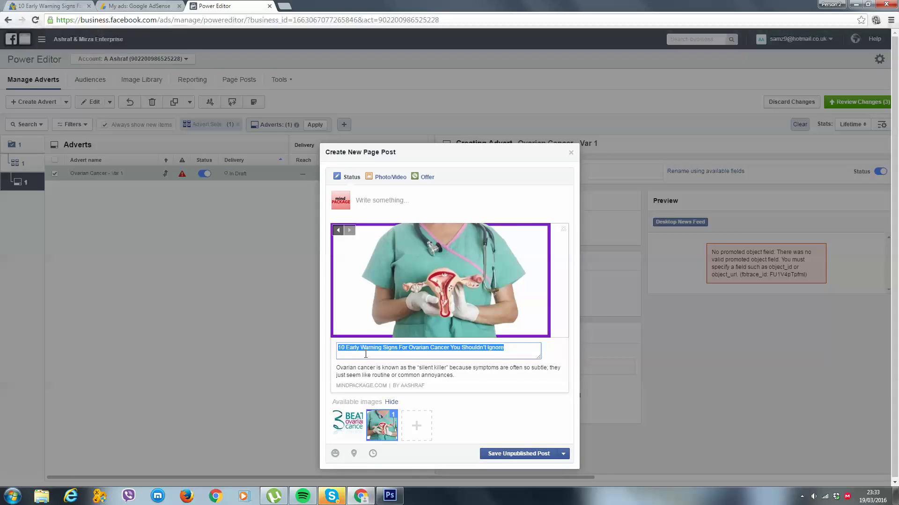
left_click(435, 196)
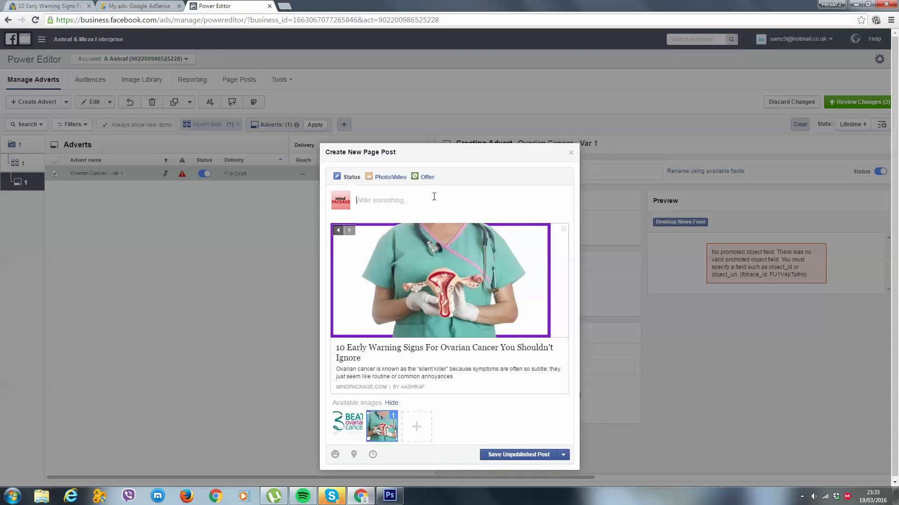
key("ctrl+v")
type("[SH")
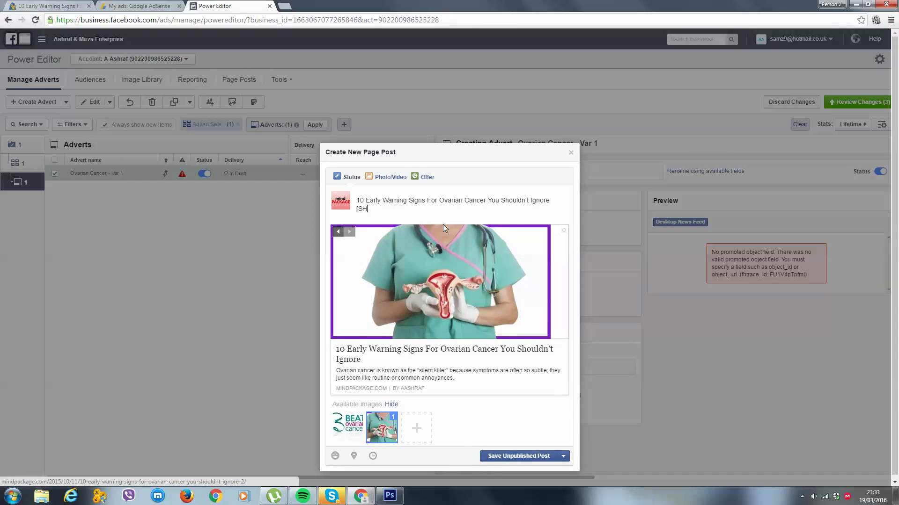
type("ARE NOW]")
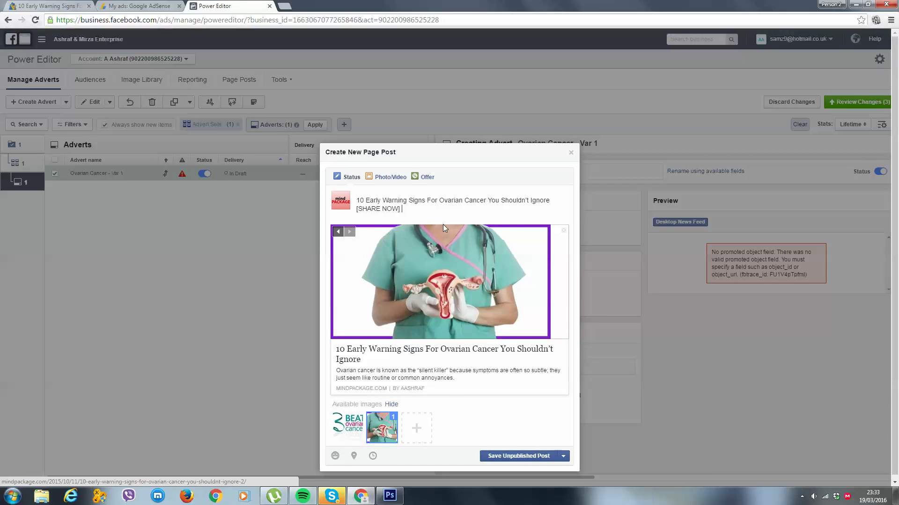
Change the link headline to "Learn Them Immediately..." and save the page post as unpublished.
left_click(377, 355)
key("ctrl+c")
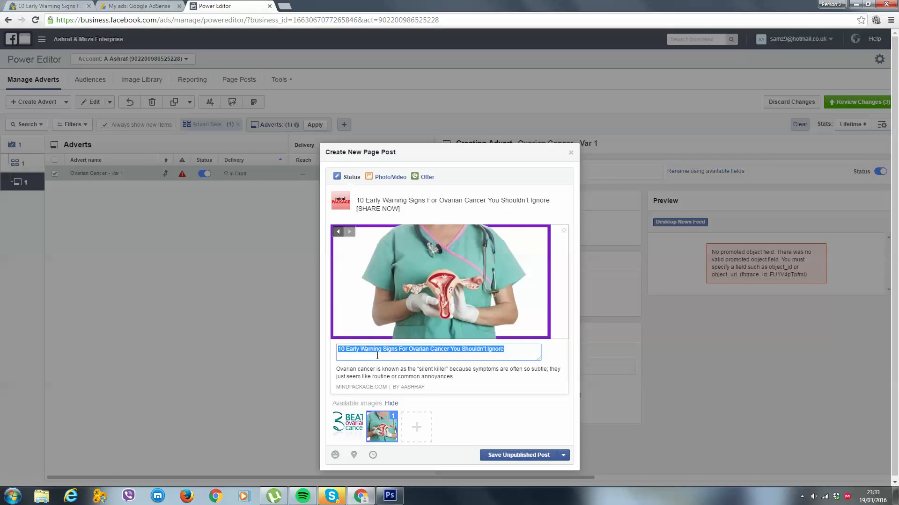
type("Learn Them I")
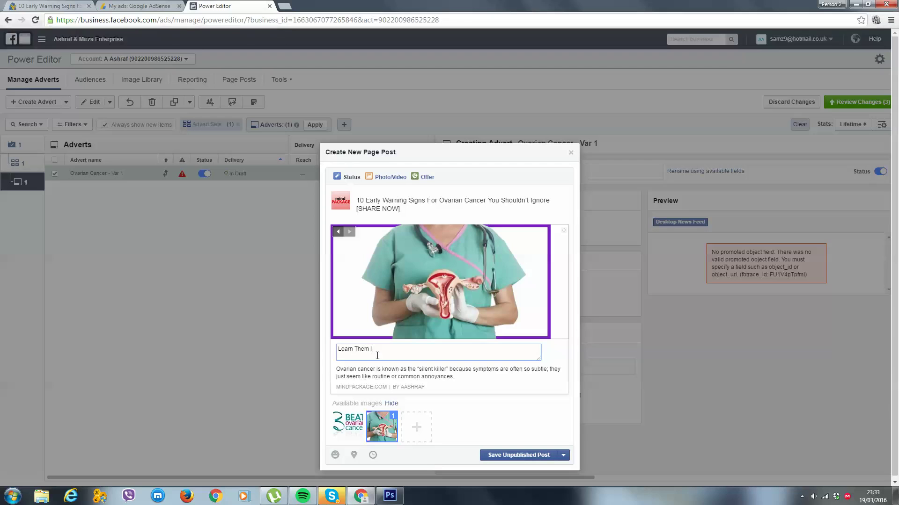
type("mmediately...")
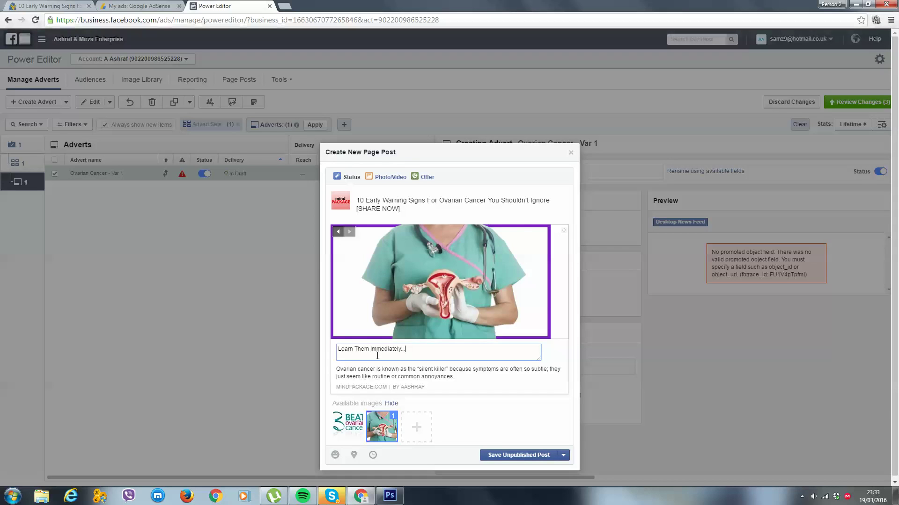
left_click(453, 220)
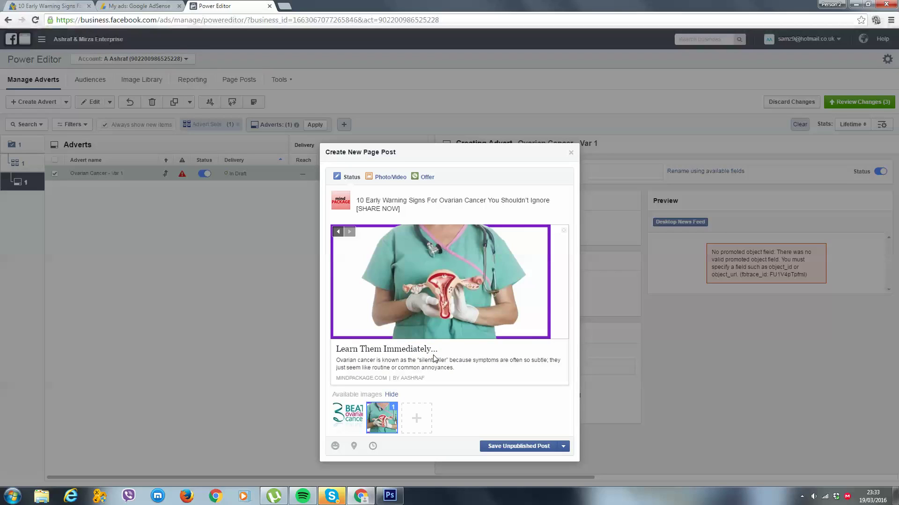
left_click(503, 447)
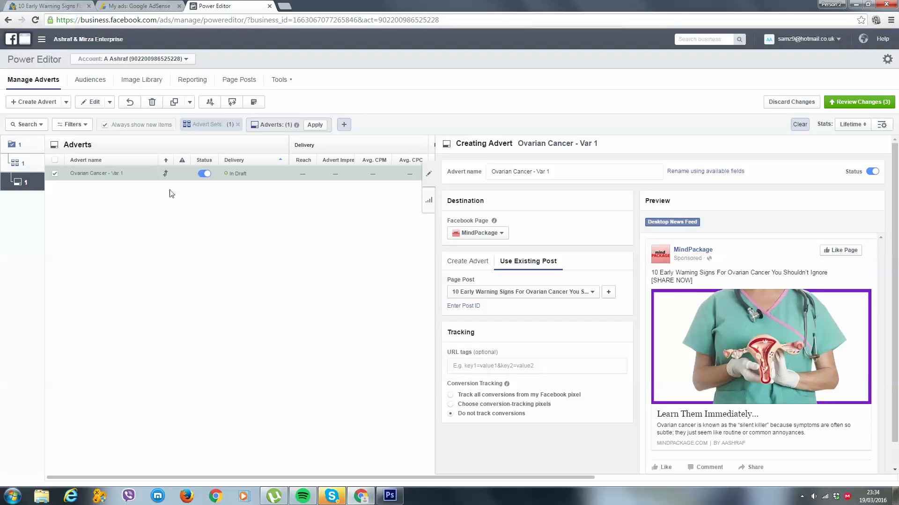
Duplicate the Var 1 advert within the same campaign and rename the copy "Ovarian Cancer - Var 2".
left_click(182, 108)
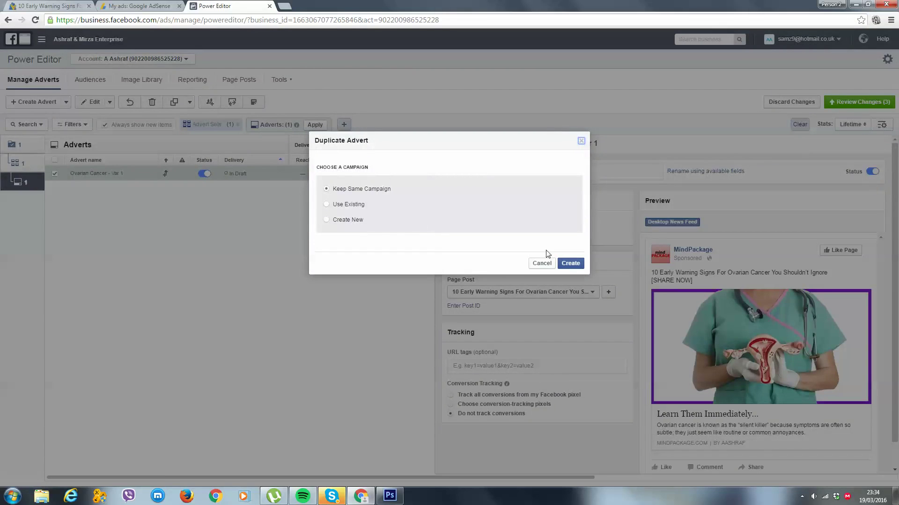
left_click(579, 265)
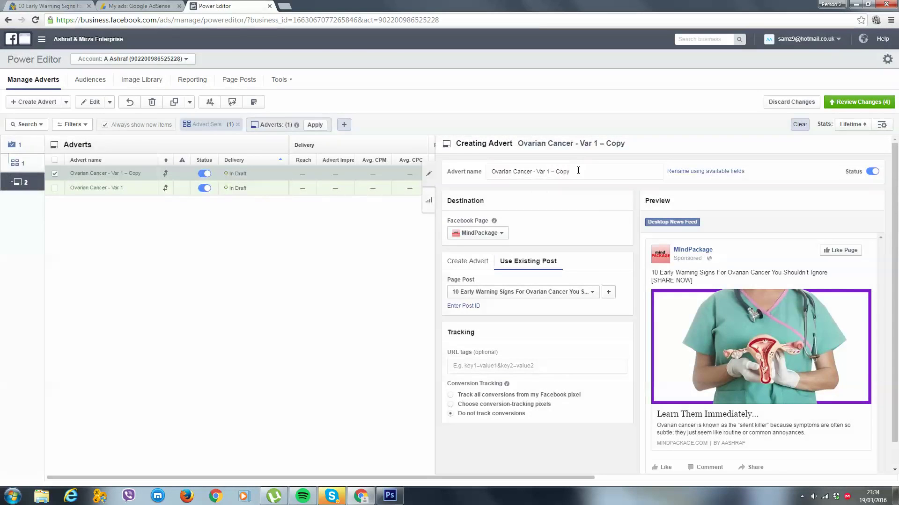
left_click_drag(578, 170, 547, 171)
type("2")
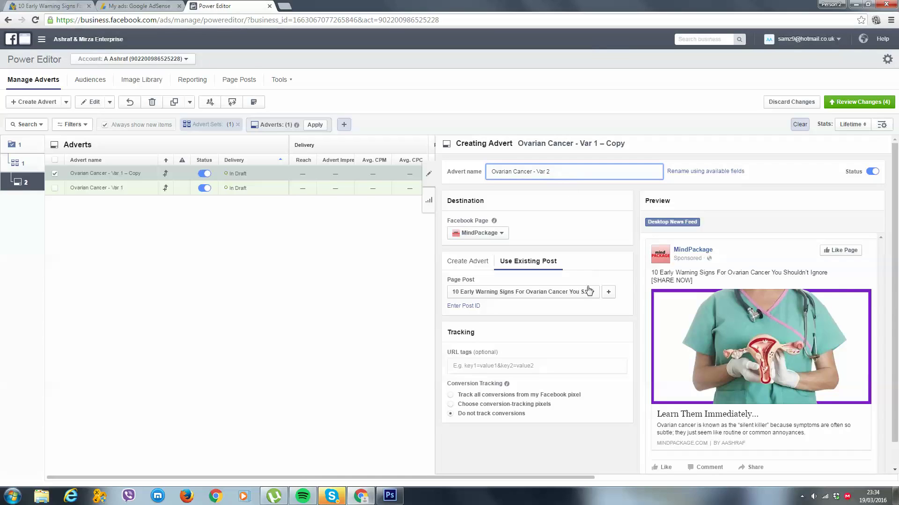
Create a new page post with a link preview of the mindpackage.com ovarian cancer article, leaving the message empty.
left_click(607, 293)
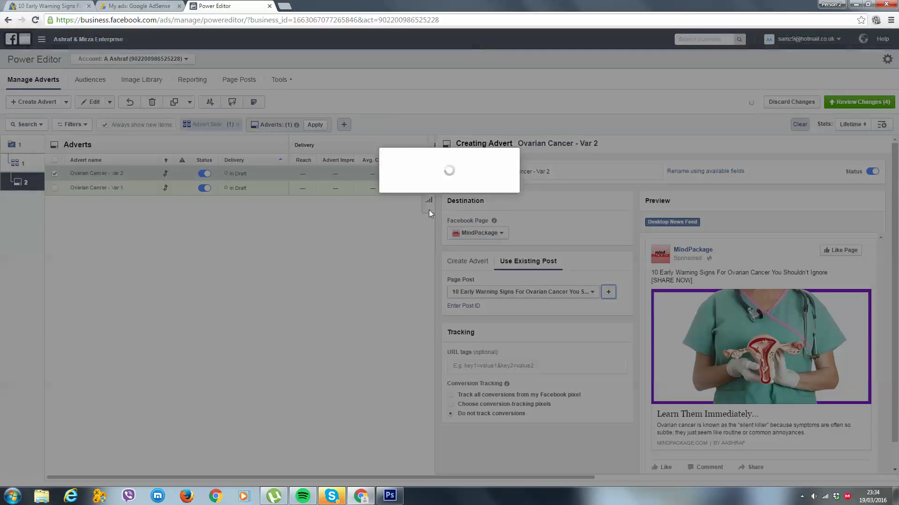
key("ctrl+v")
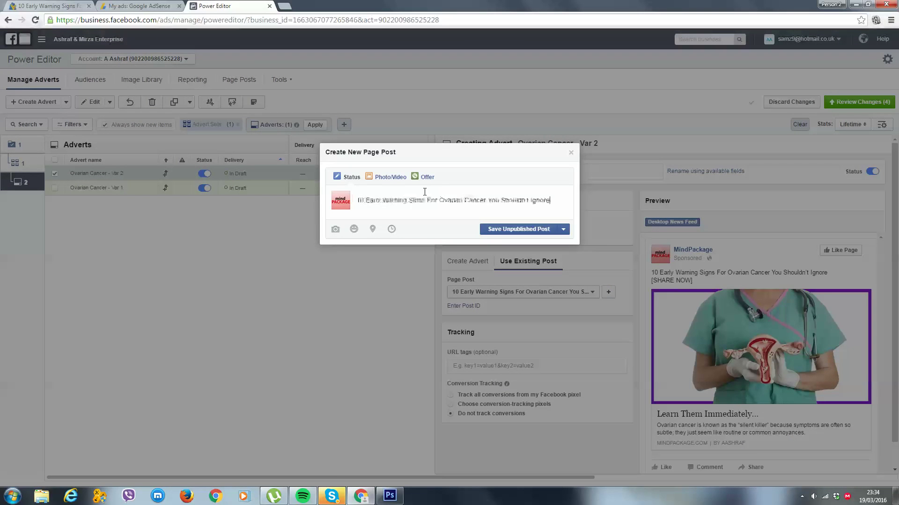
key("ctrl+z")
left_click(49, 5)
left_click(64, 21)
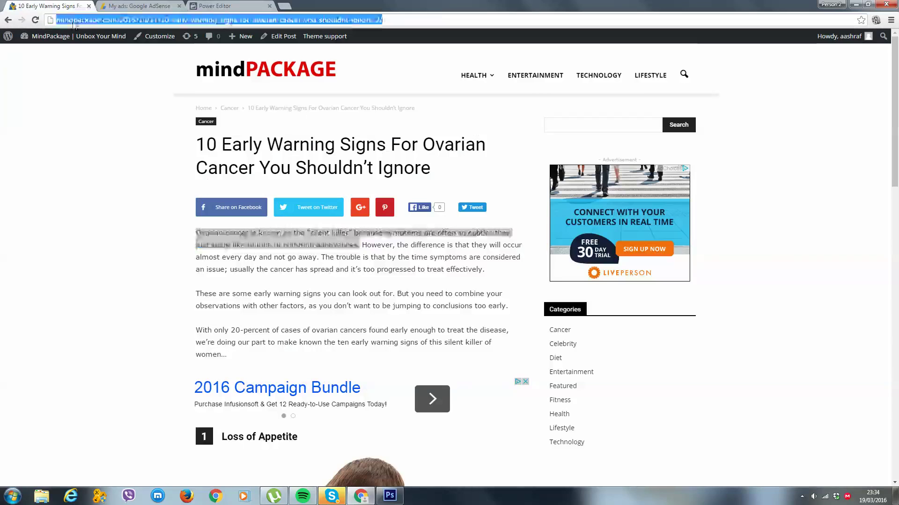
left_click(215, 5)
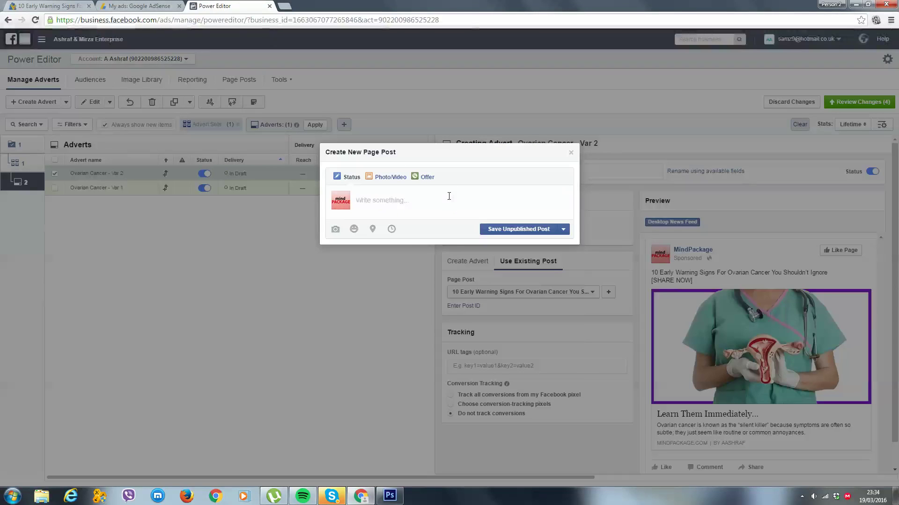
type("http://mindpackage.com/2016/03/18/10-early-warning-signs-for-ovarian-cancer-you-shouldnt-ignore/")
key("ctrl+a")
key("BackSpace")
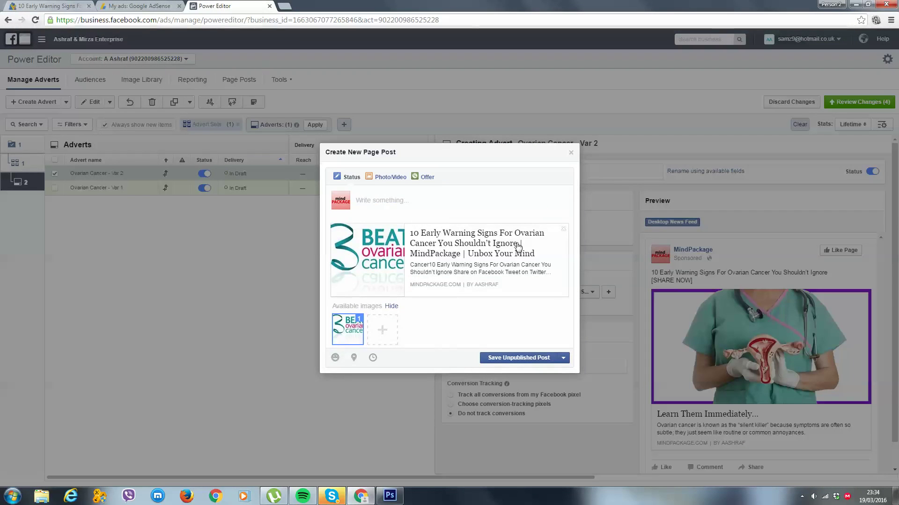
Replace the link preview's default image with the "2 Ovarian" picture from the Ads Example folder.
left_click(356, 338)
left_click(378, 333)
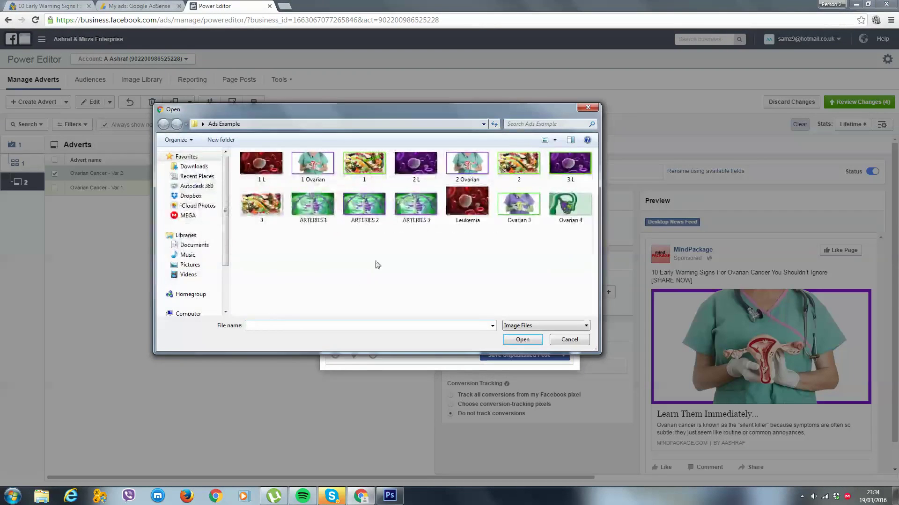
double_click(468, 178)
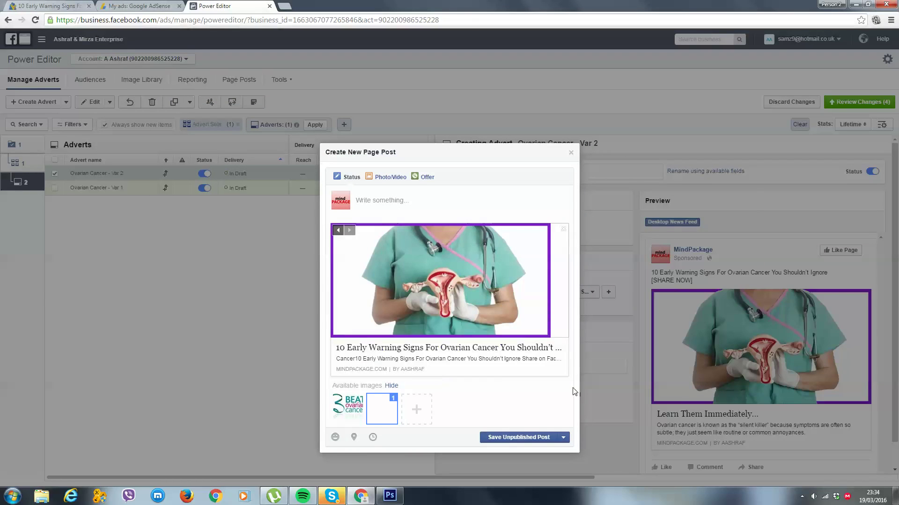
Remove "| MindPackage | Unbox Your Mind" from the end of the link headline.
left_click(486, 347)
left_click(487, 352)
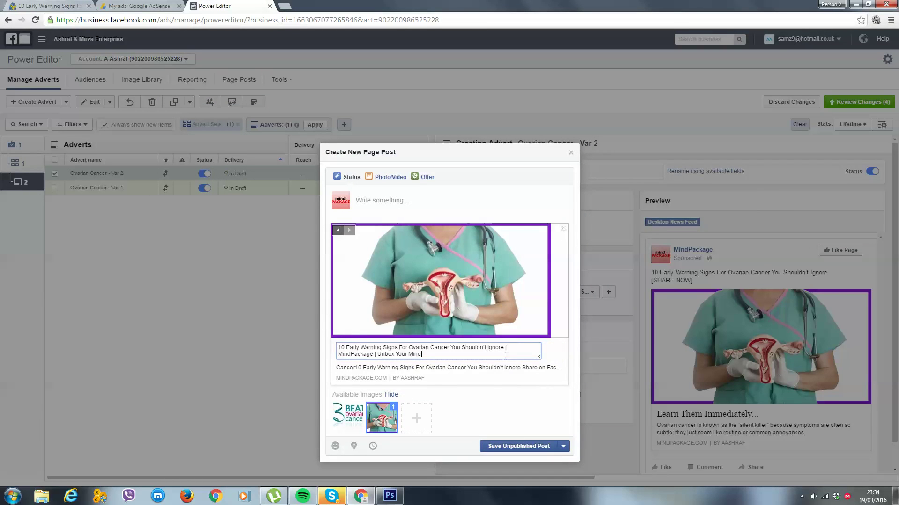
left_click_drag(506, 357, 504, 347)
key("BackSpace")
Write "Learn Them Immediately..." as the post message.
left_click(419, 207)
type("Lea")
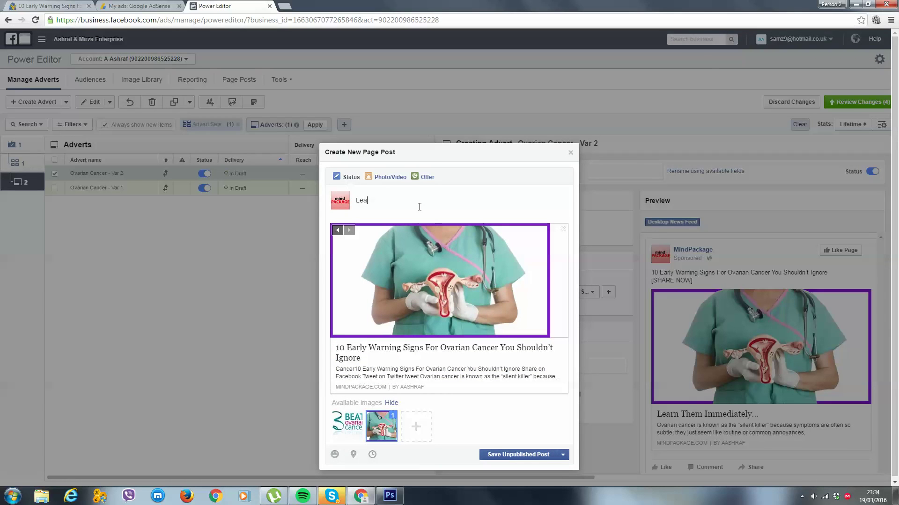
type("rn Them Immediately...")
Replace the link description with the article's opening sentence, ending at "common annoyances.", and save the page post as unpublished.
left_click(421, 375)
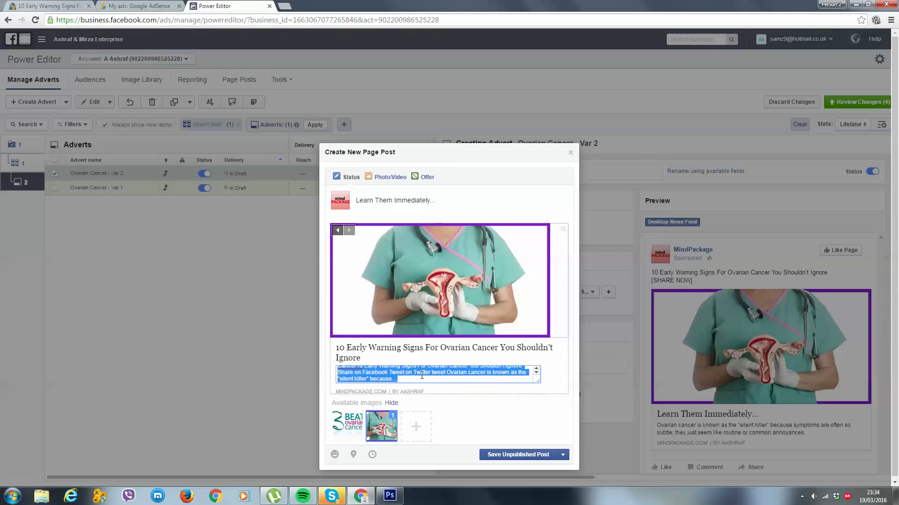
key("ctrl+1")
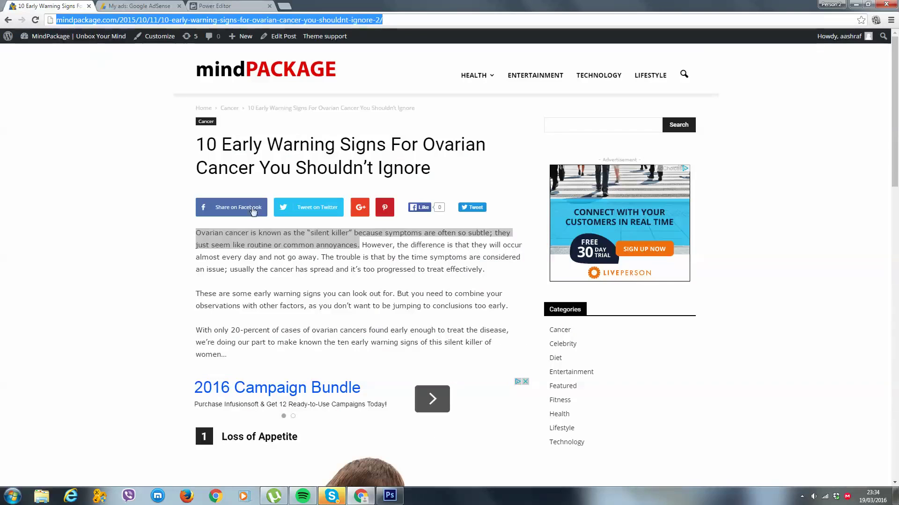
right_click(269, 239)
left_click(318, 246)
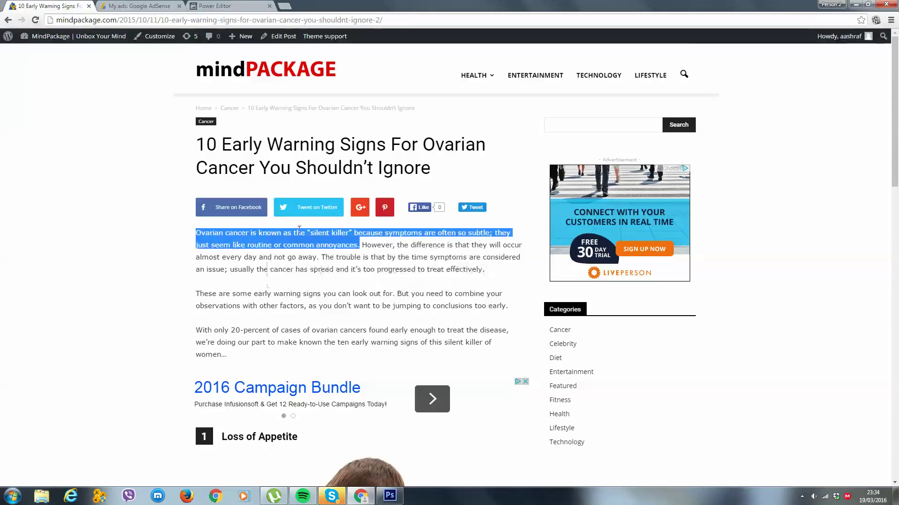
key("ctrl+3")
left_click(410, 374)
key("ctrl+a")
type("Ovarian cancer is known as the \"silent killer\" because symptoms are often so subtle; they just seem like routine or common annoyances.")
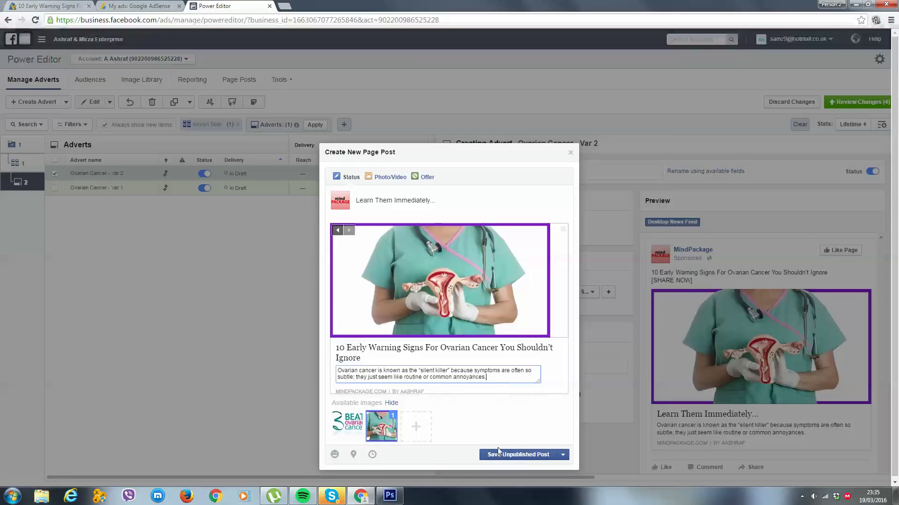
left_click(513, 391)
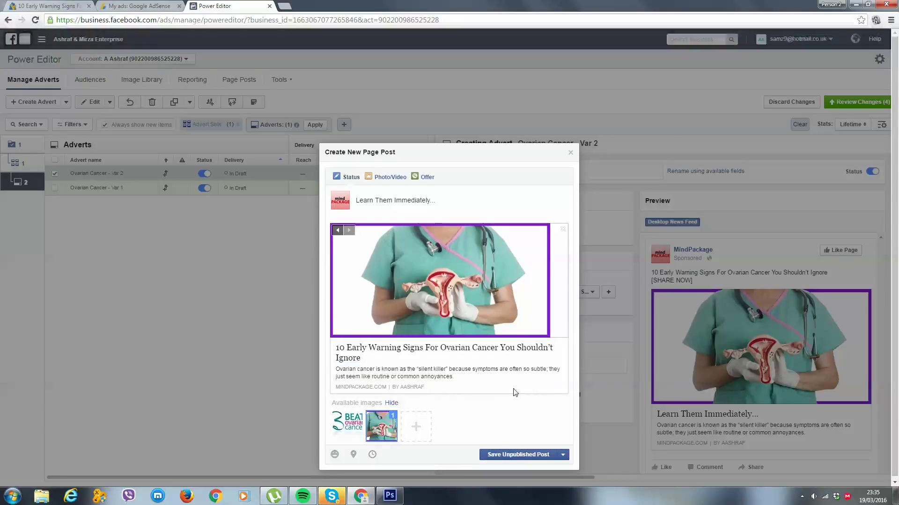
left_click(524, 453)
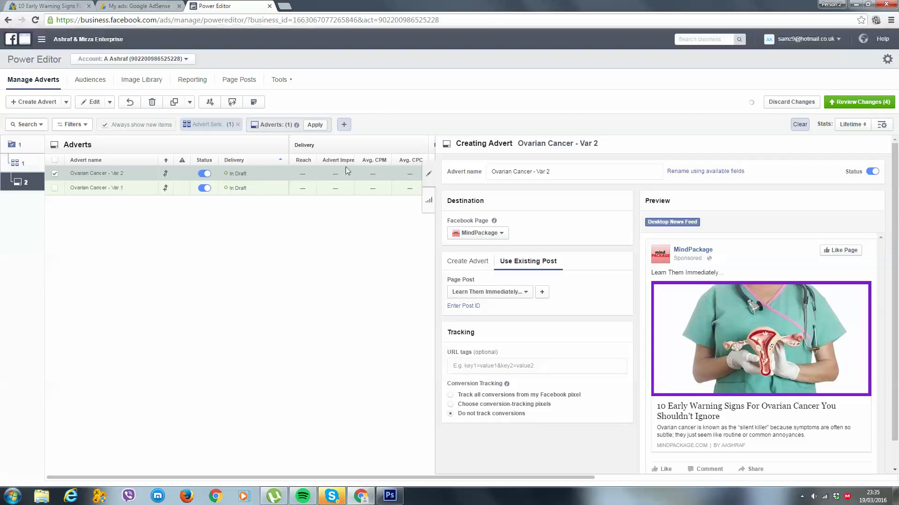
Duplicate the Var 2 advert within the same campaign and rename the copy "Ovarian Cancer - Var 3".
left_click(173, 102)
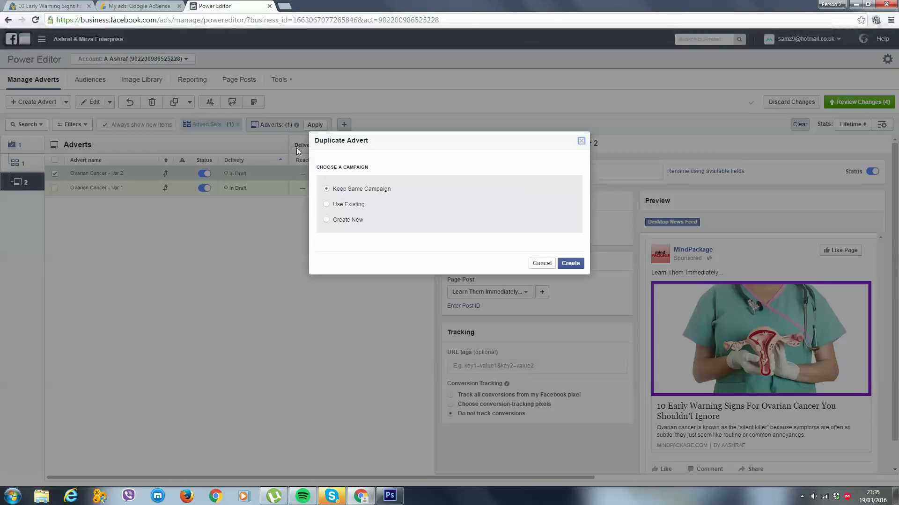
left_click(570, 263)
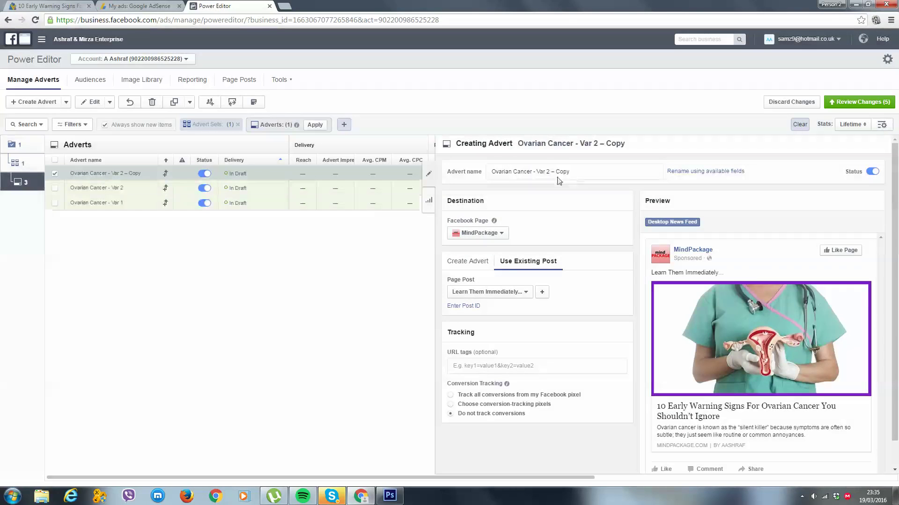
left_click_drag(571, 171, 547, 163)
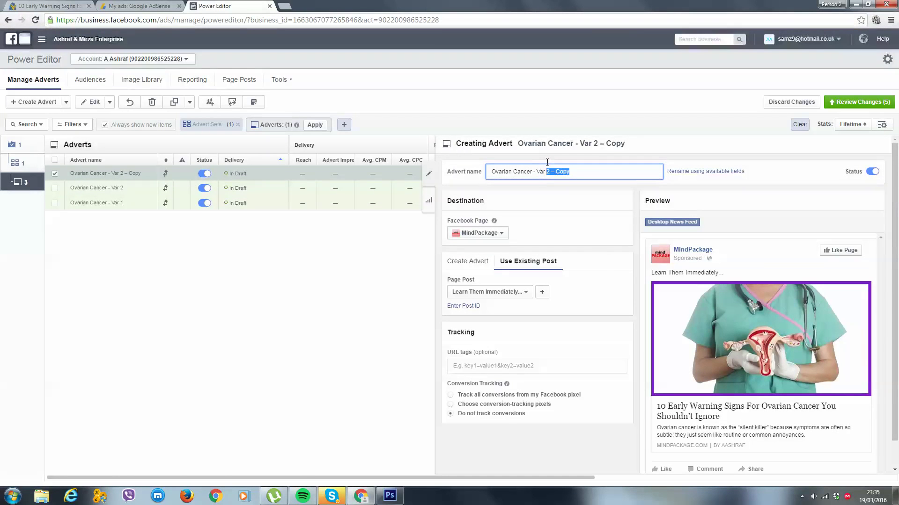
type("3")
Create a new page post for the Var 3 advert with the ovarian cancer article's link preview.
left_click(541, 292)
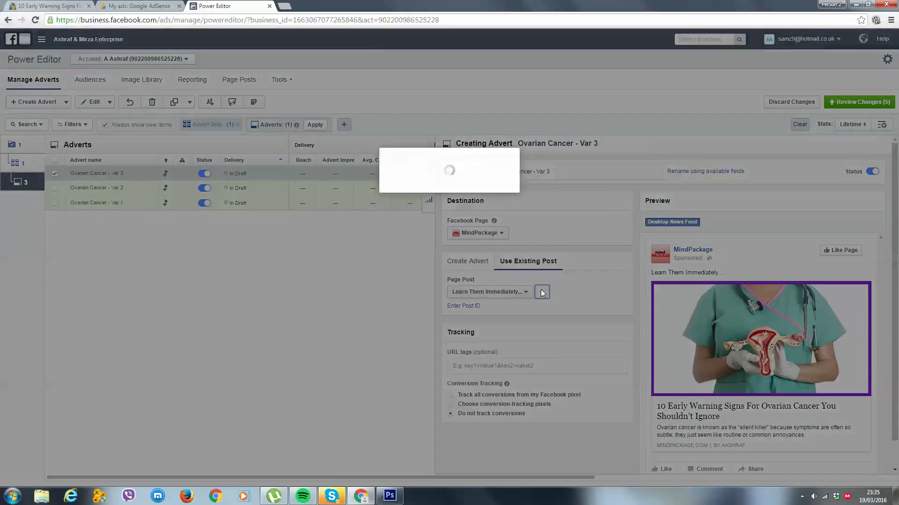
left_click(68, 6)
left_click(92, 20)
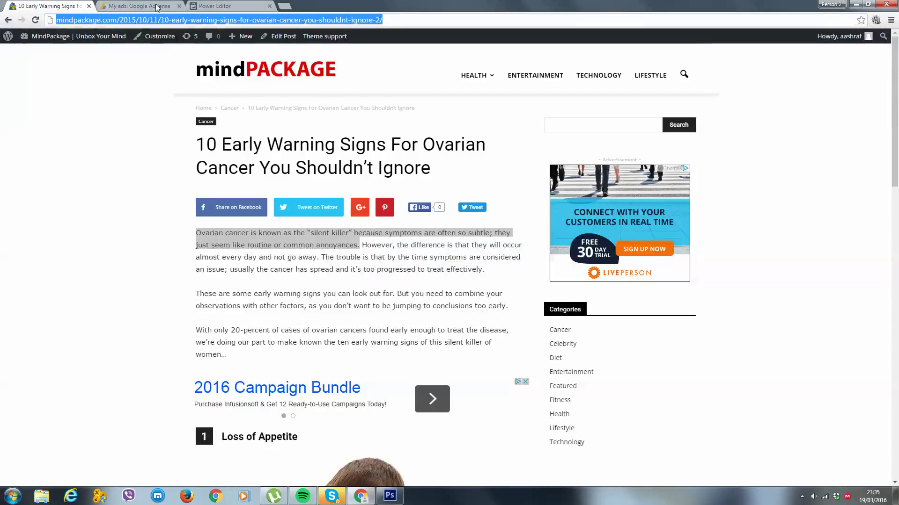
key("ctrl+c")
left_click(219, 6)
key("ctrl+v")
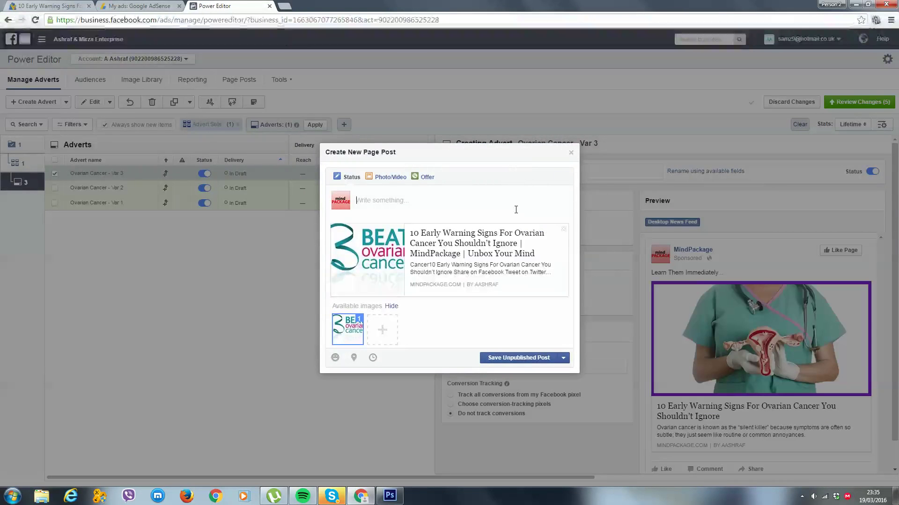
Deselect the default preview image and add the "Ovarian 3" picture from the Ads Example folder.
left_click(363, 329)
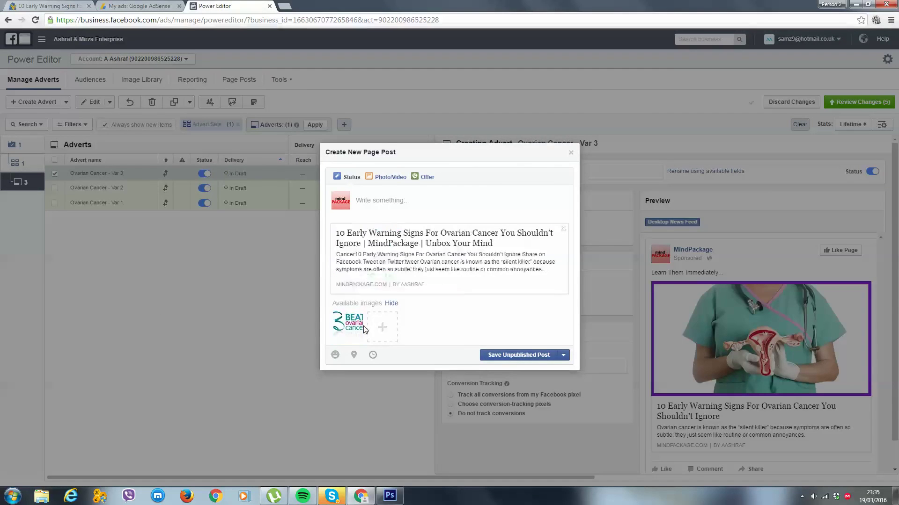
left_click(382, 328)
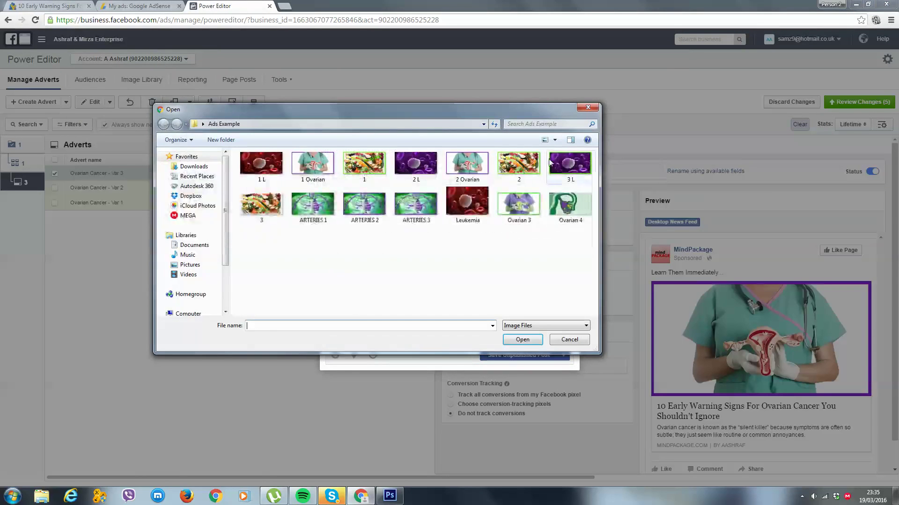
double_click(519, 204)
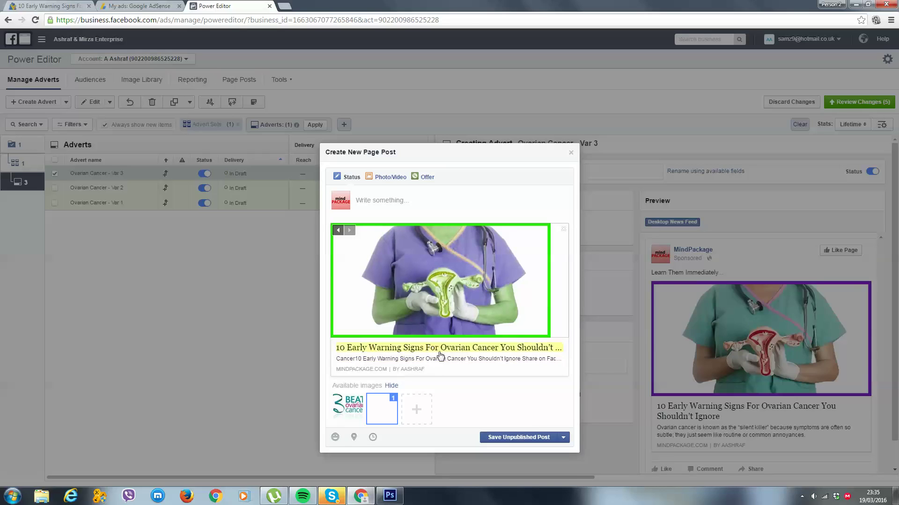
Trim the link headline to "10 Early Warning Signs For Ovarian Cancer You Shouldn't Ignore" and cut that text out.
left_click(440, 354)
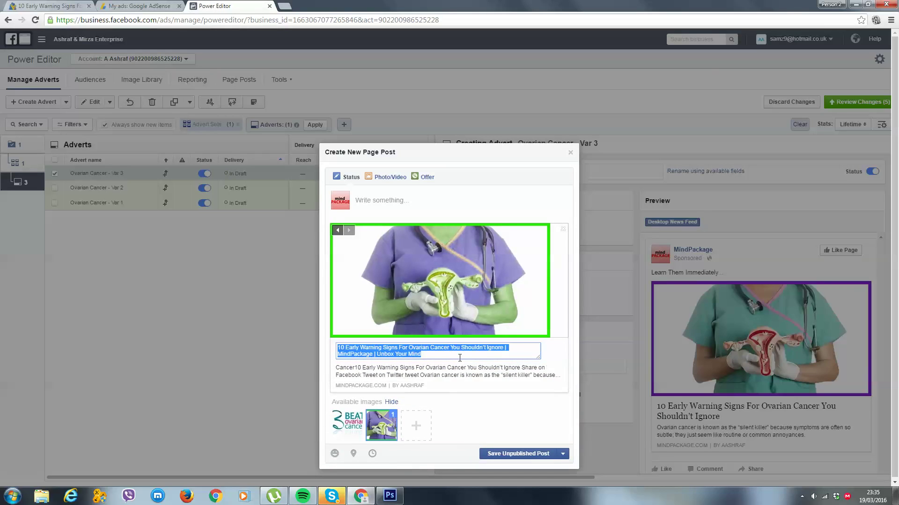
left_click(456, 356)
triple_click(462, 354)
left_click(462, 354)
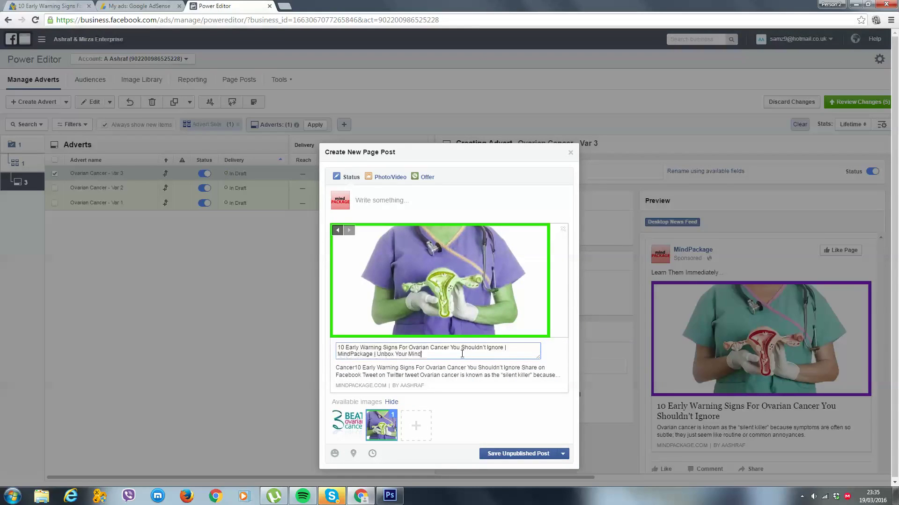
left_click_drag(462, 354, 506, 347)
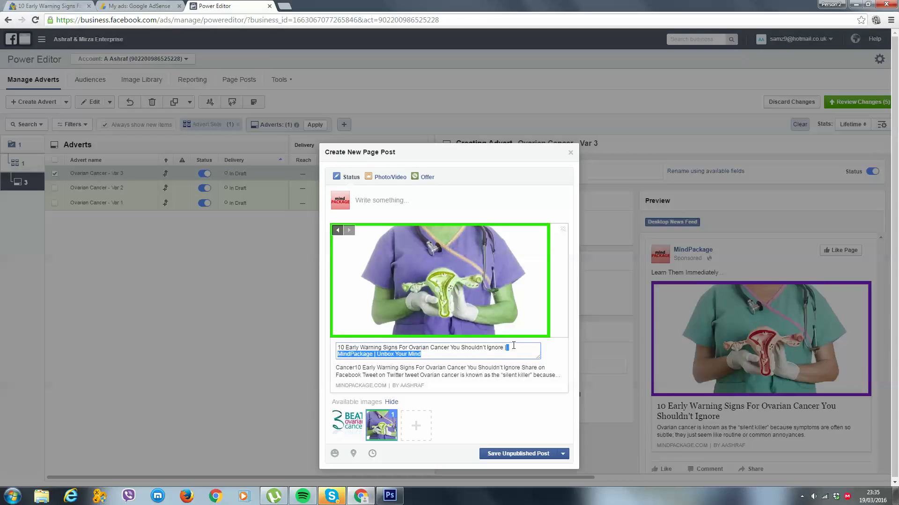
key("BackSpace")
key("ctrl+a")
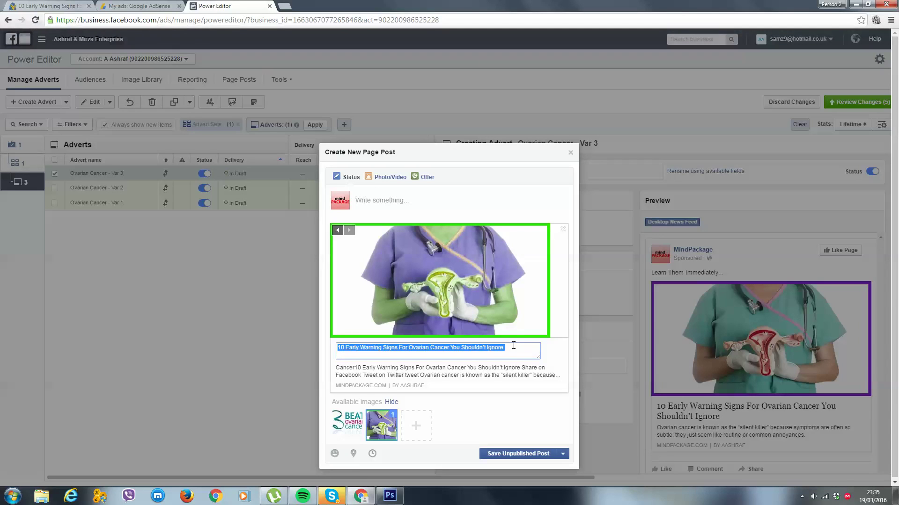
key("BackSpace")
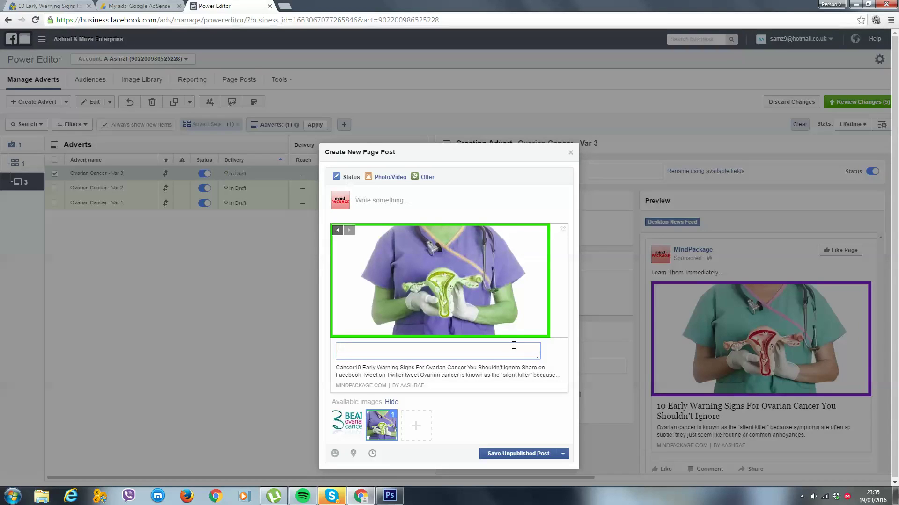
Set the link headline to "Check Them Out Right Away...".
type("Y")
key("BackSpace")
type("Check Them Out Right Away...")
Paste the cut article title into the post message and add "[Share Immediately]" on the line below.
left_click(457, 200)
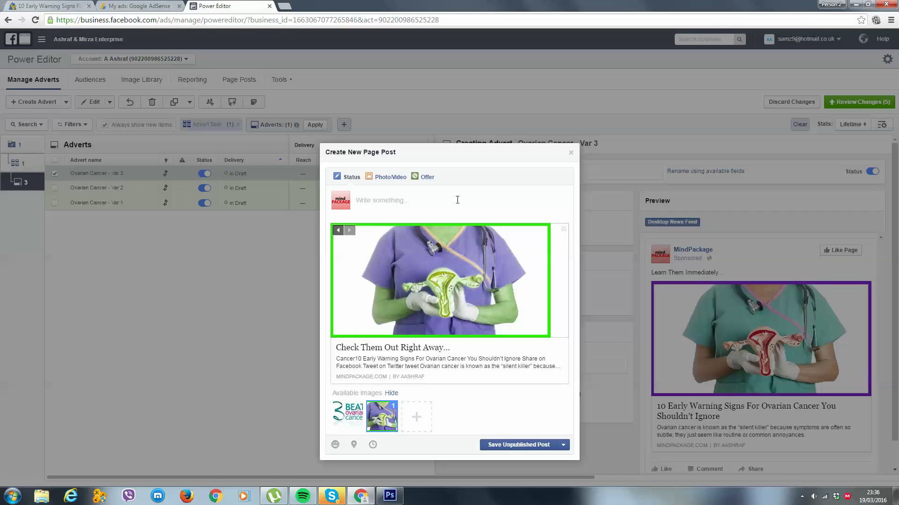
key("ctrl+v")
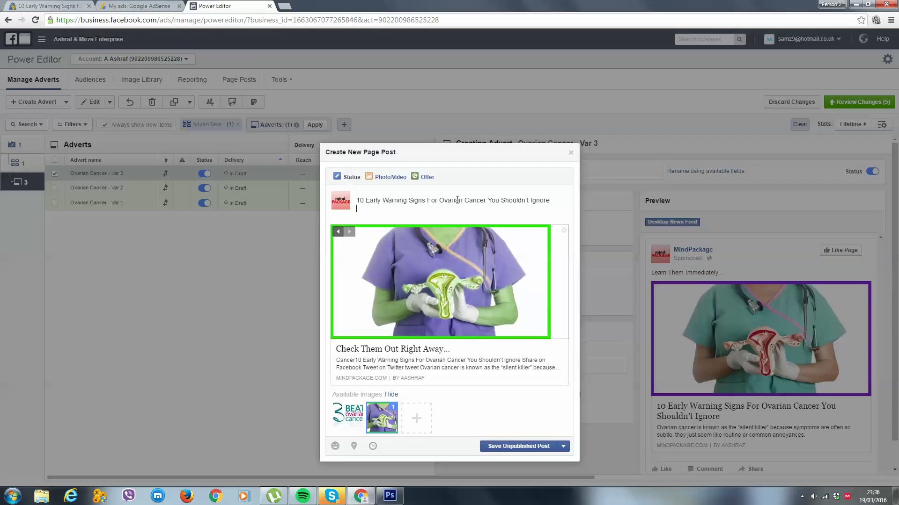
type("[Share Immediately]")
Replace the link description with the article's opening sentence, copied from the MindPackage page, and save the unpublished post.
left_click(39, 10)
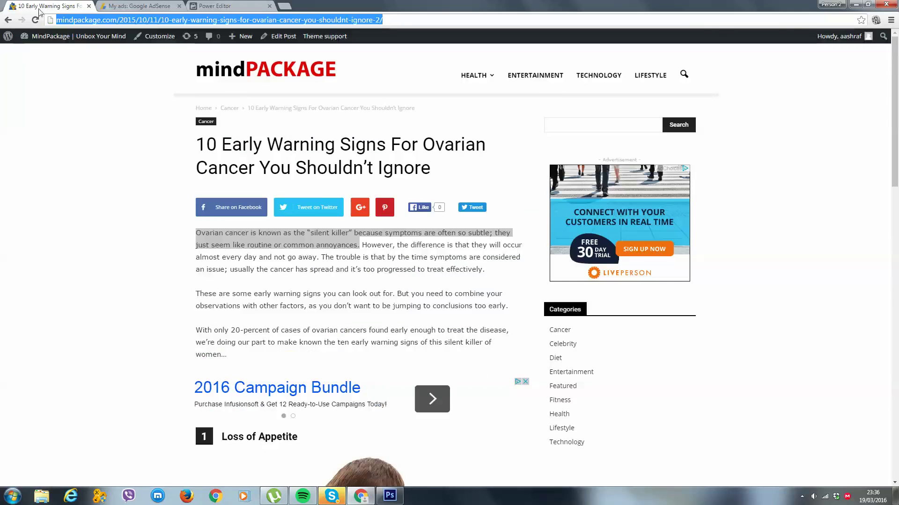
right_click(298, 237)
left_click(337, 242)
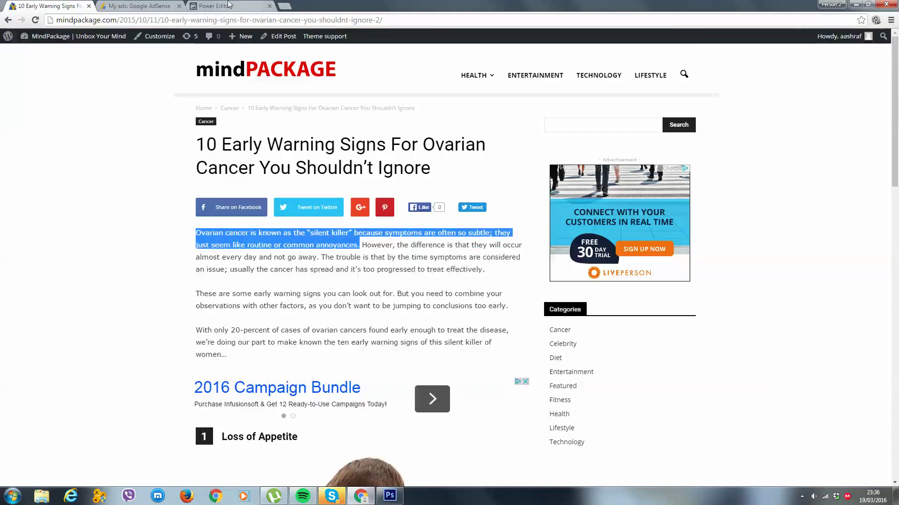
left_click(229, 4)
left_click(406, 361)
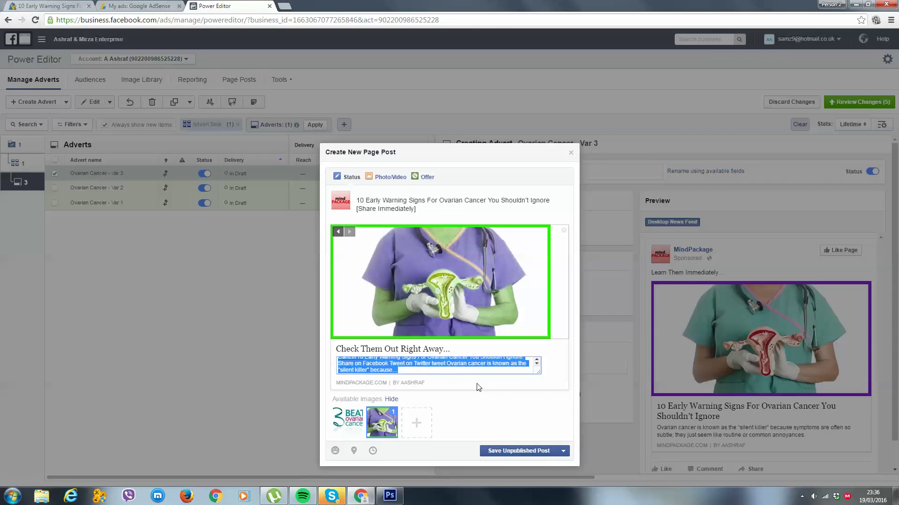
key("ctrl+v")
left_click(489, 407)
left_click(521, 448)
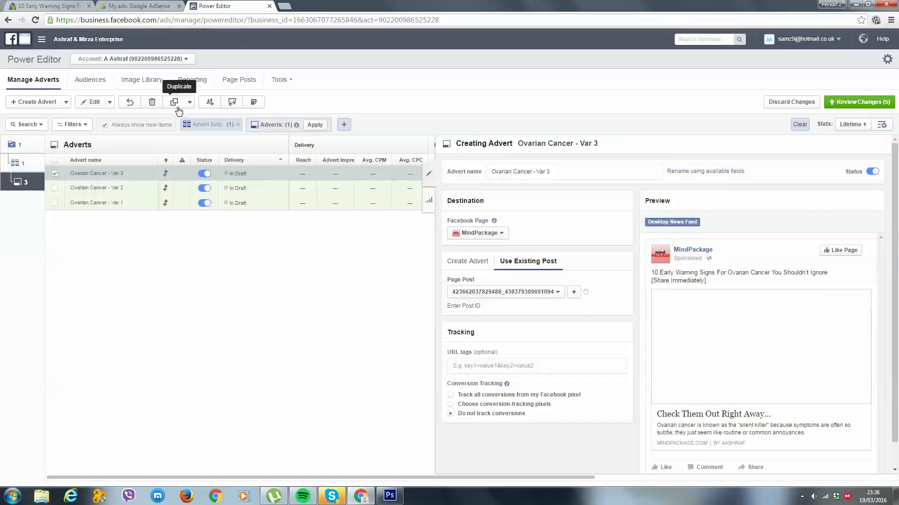
Duplicate the Var 3 advert within the same campaign and rename the copy "Ovarian Cancer - Var 4".
left_click(174, 102)
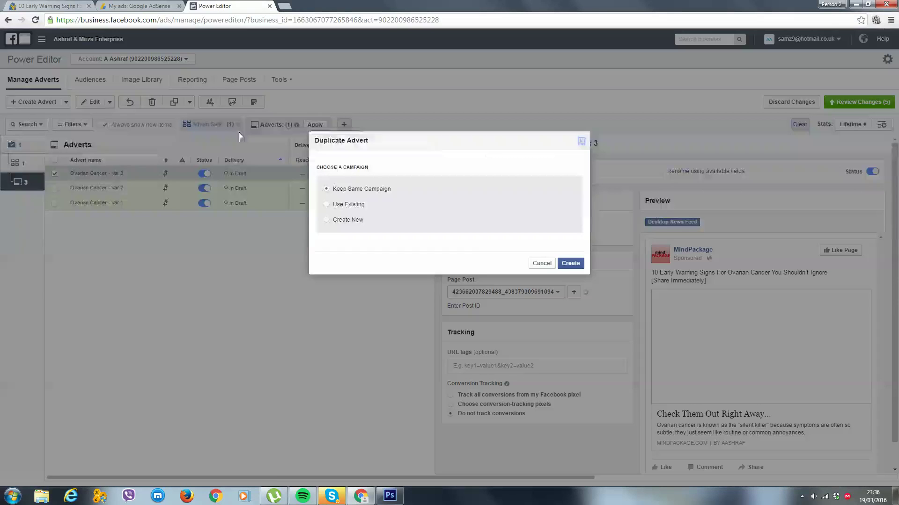
left_click(564, 265)
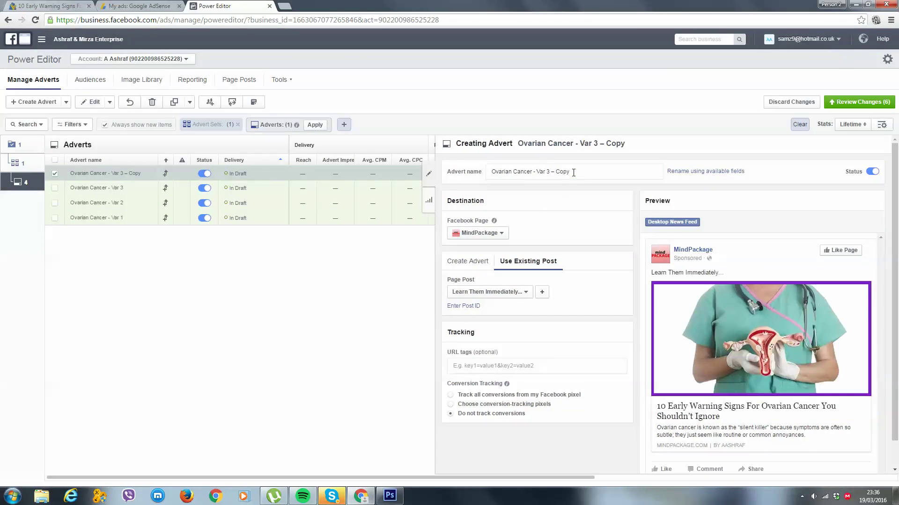
left_click_drag(573, 172, 548, 174)
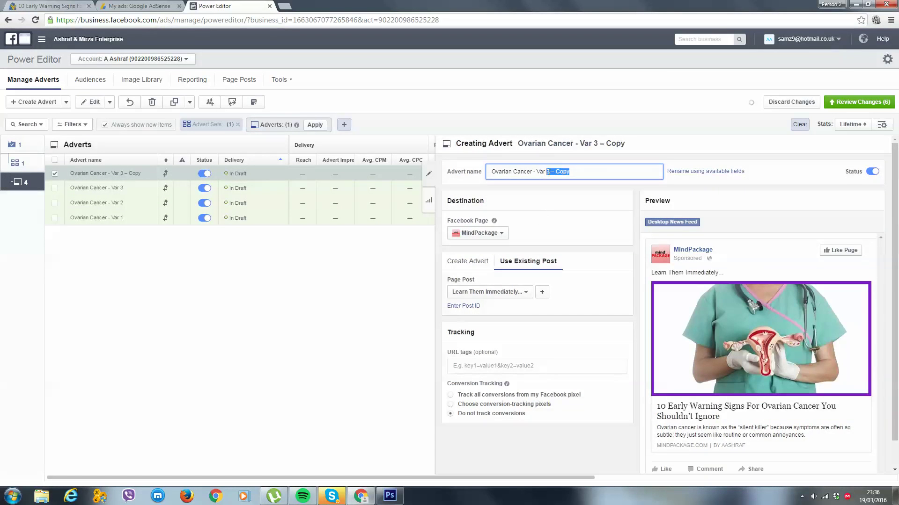
type("4")
left_click(572, 241)
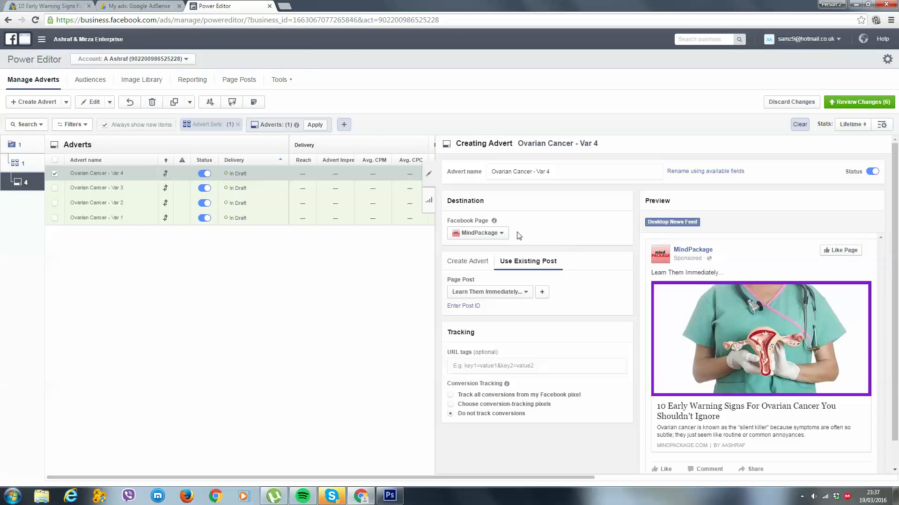
Start a new page post for Var 4 and attach the link copied from the MindPackage ovarian cancer article.
left_click(542, 292)
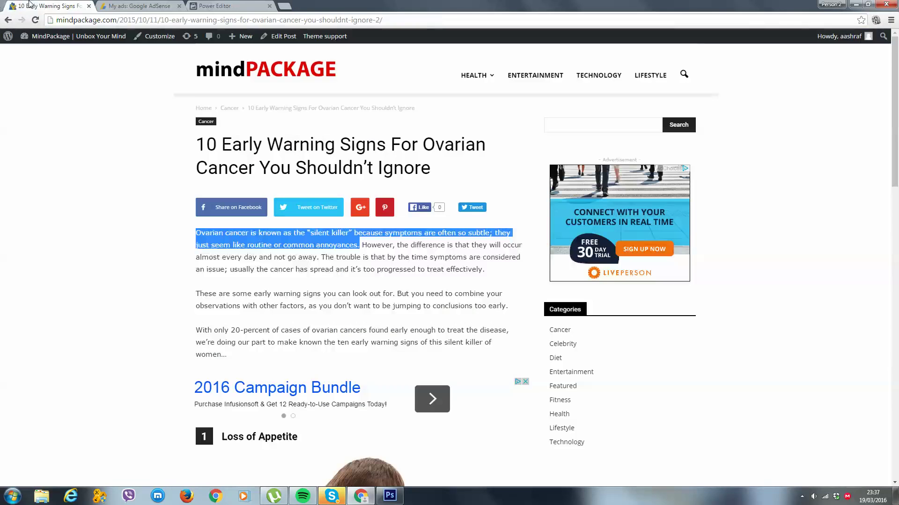
left_click(46, 6)
left_click(192, 5)
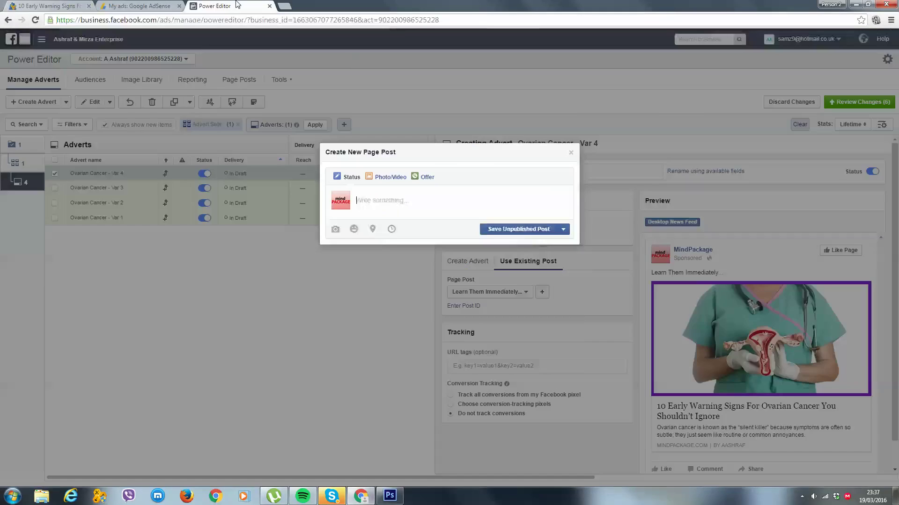
type("http://mindpackage.com/2015/10/11/10-early-warning-signs-for-ovarian-cancer-you-shouldnt-ignore-2/")
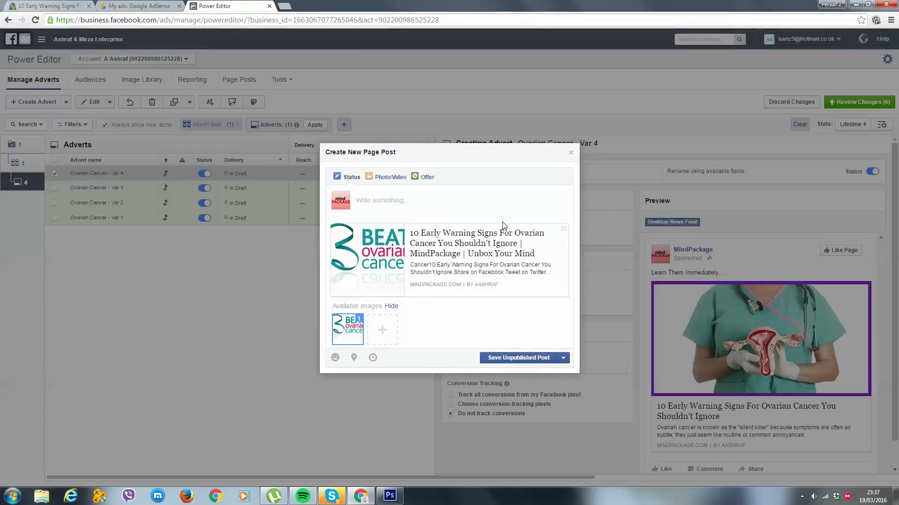
Deselect the default preview image and add the "Ovarian 4" picture from the Ads Example folder.
left_click(351, 322)
left_click(374, 320)
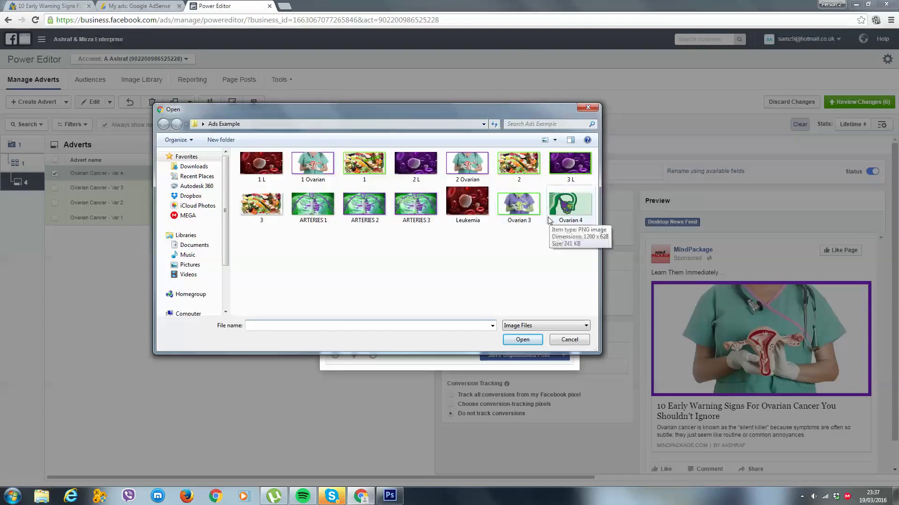
double_click(569, 204)
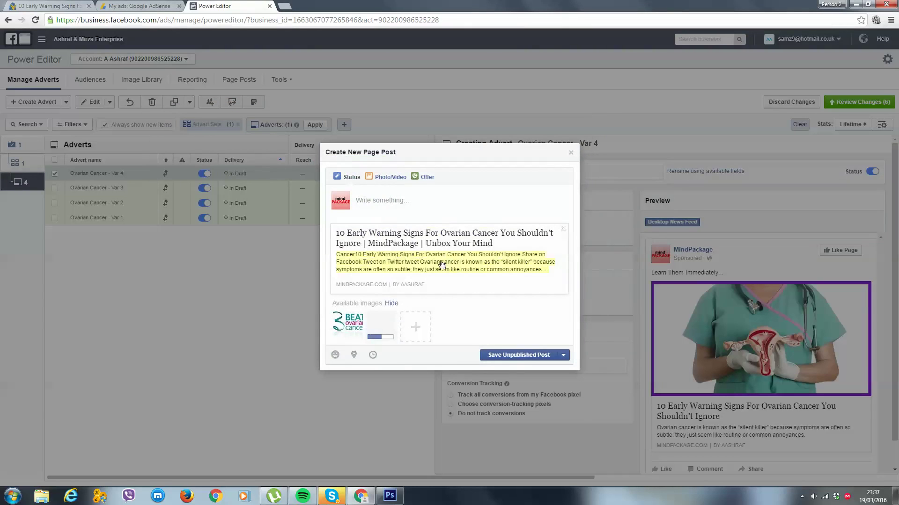
Trim the site name from the link headline, leaving "10 Early Warning Signs For Ovarian Cancer You Shouldn't Ignore".
left_click(448, 364)
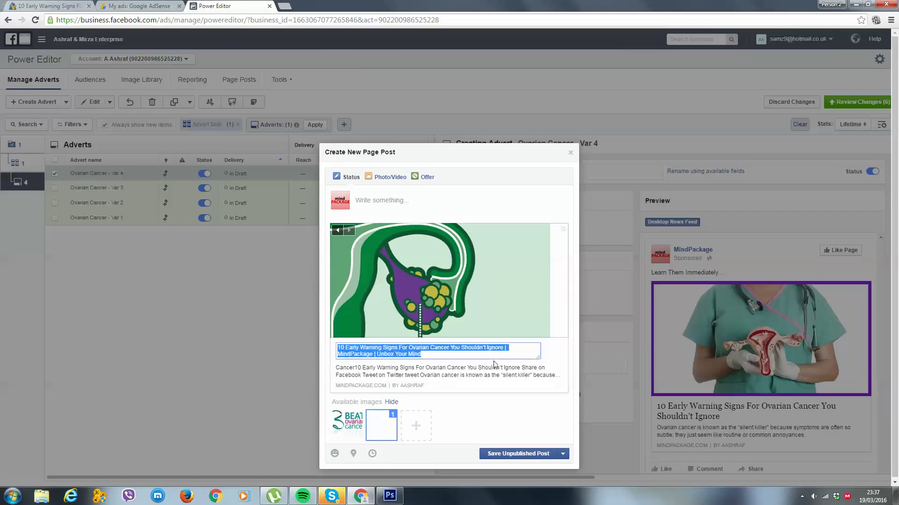
left_click_drag(498, 356, 506, 347)
key("BackSpace")
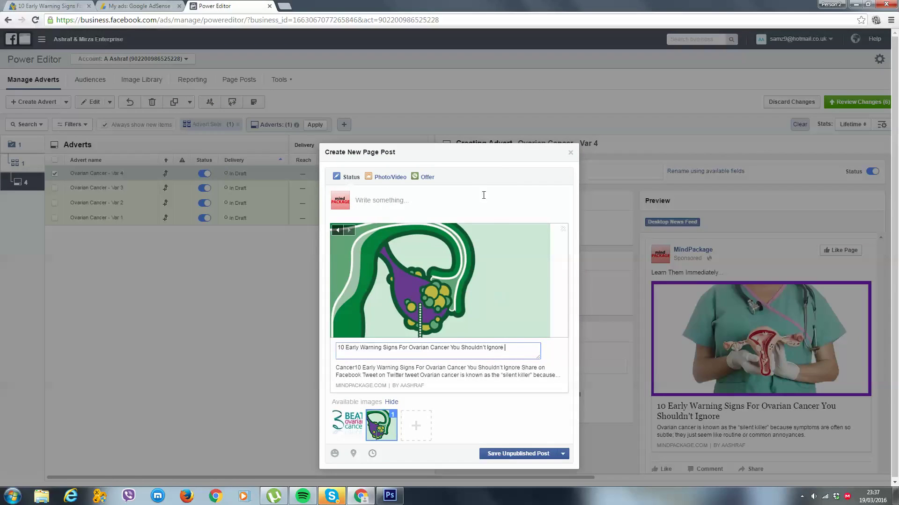
Write the post message "Check them out right away..." with "[Share with friends and family]" on the line below.
left_click(460, 192)
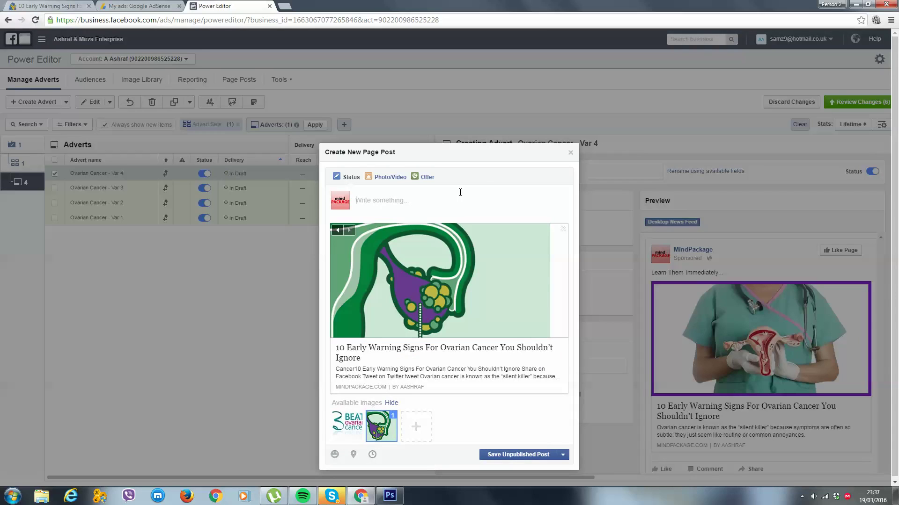
type("Check ")
type("them o")
type("ur ")
type("right away")
type("...")
key("Return")
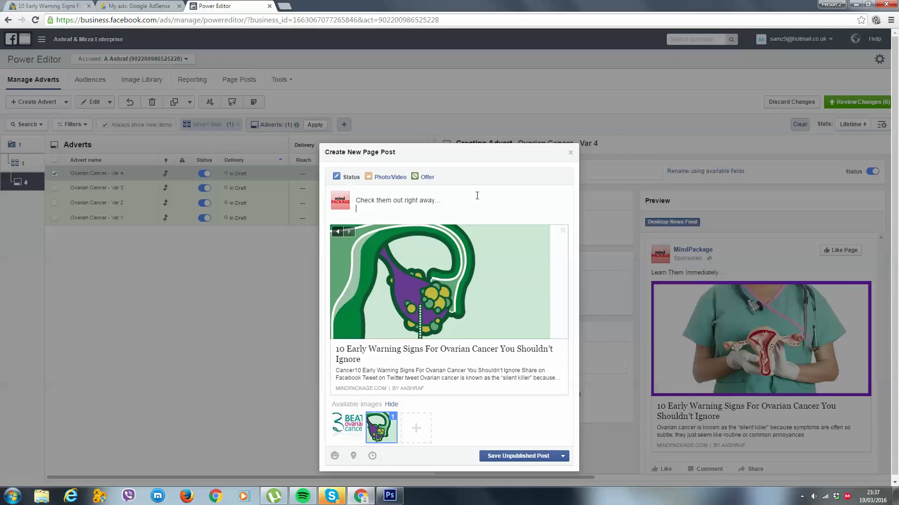
type("[Share with friends and family]")
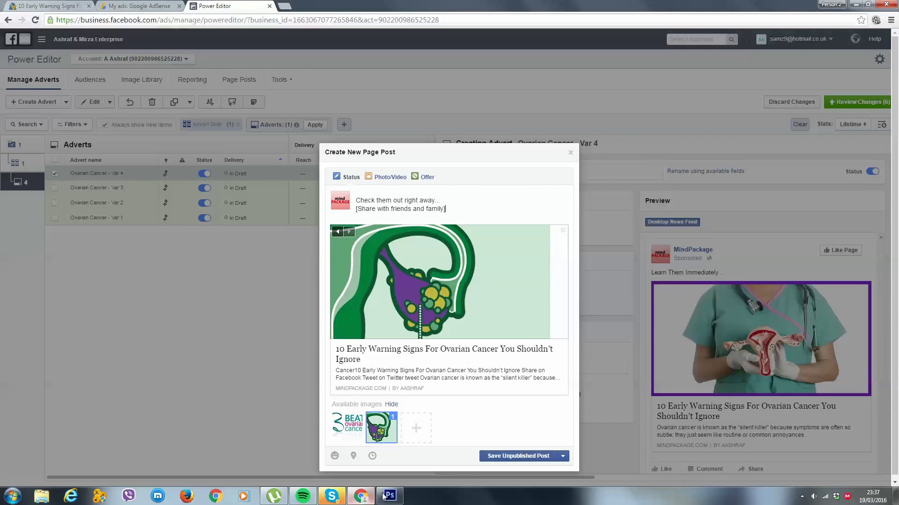
Copy the article's "silent killer" opening sentence into the Var 4 link description and save the unpublished post.
left_click(64, 5)
right_click(343, 234)
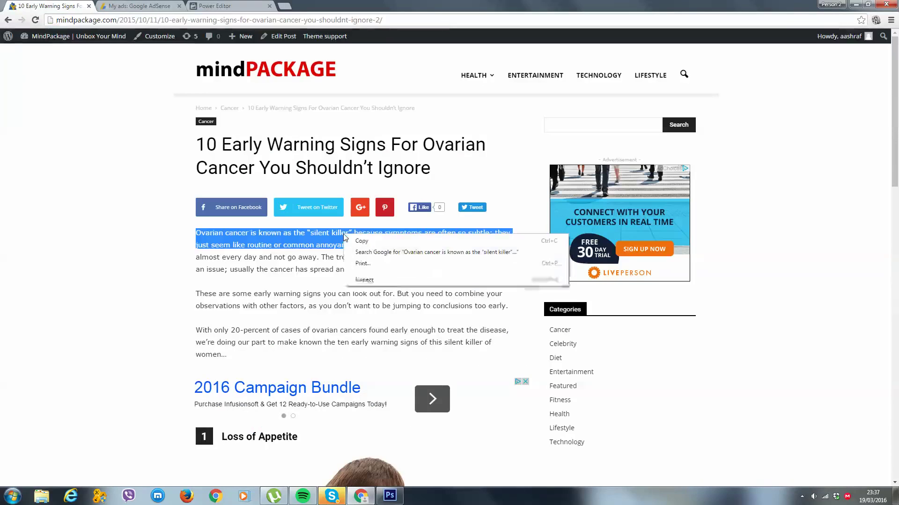
left_click(378, 242)
left_click(229, 5)
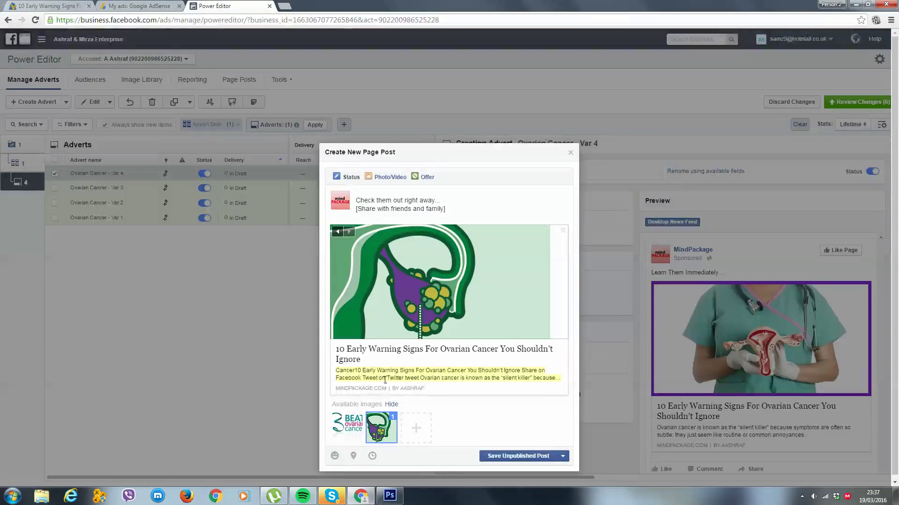
left_click(452, 393)
type("Ovarian cancer is known as the \"silent killer\" because symptoms are often so subtle; they just seem like routine or common annoyances.")
left_click(518, 456)
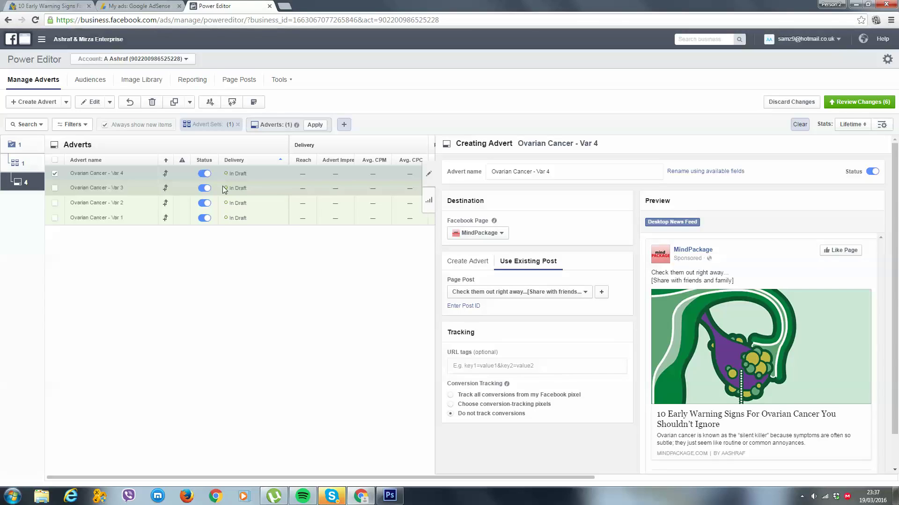
Duplicate the "Ovarian Cancer - US" advert set within the same campaign and rename the copy "Ovarian Cancer - UK & CA".
left_click(29, 169)
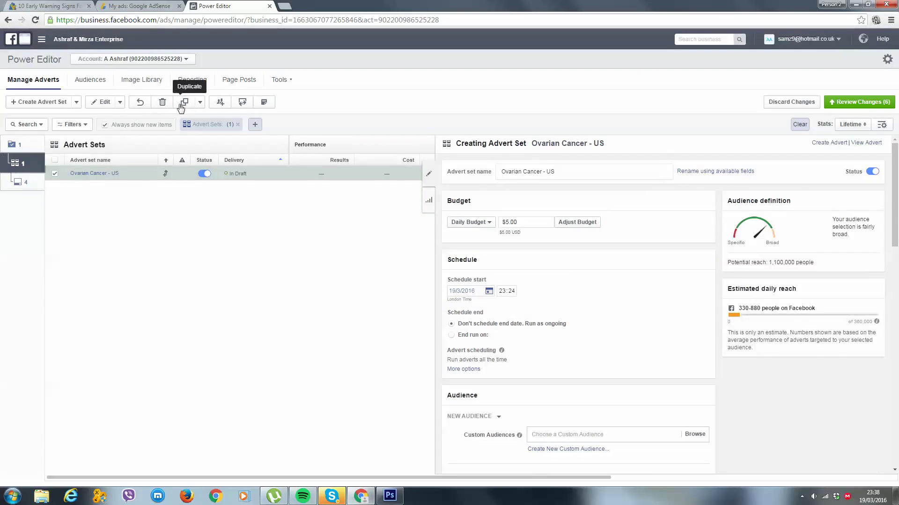
left_click(183, 102)
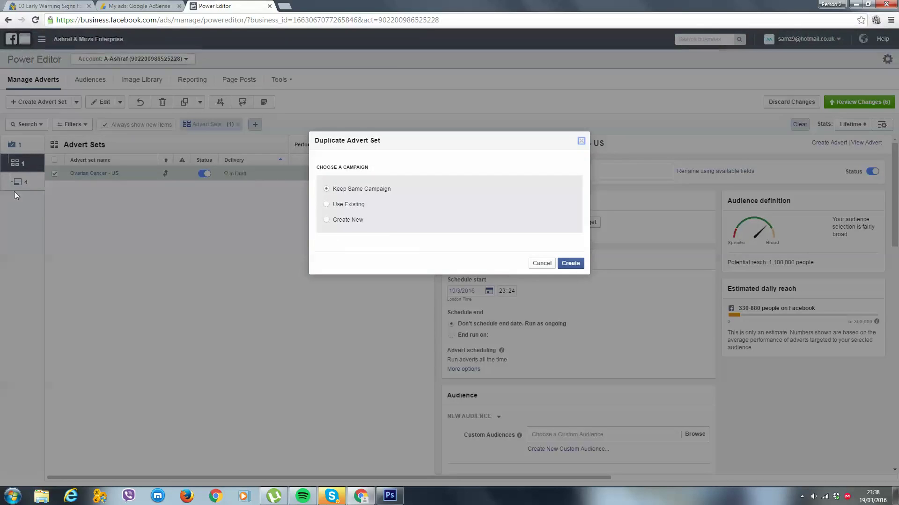
left_click(577, 265)
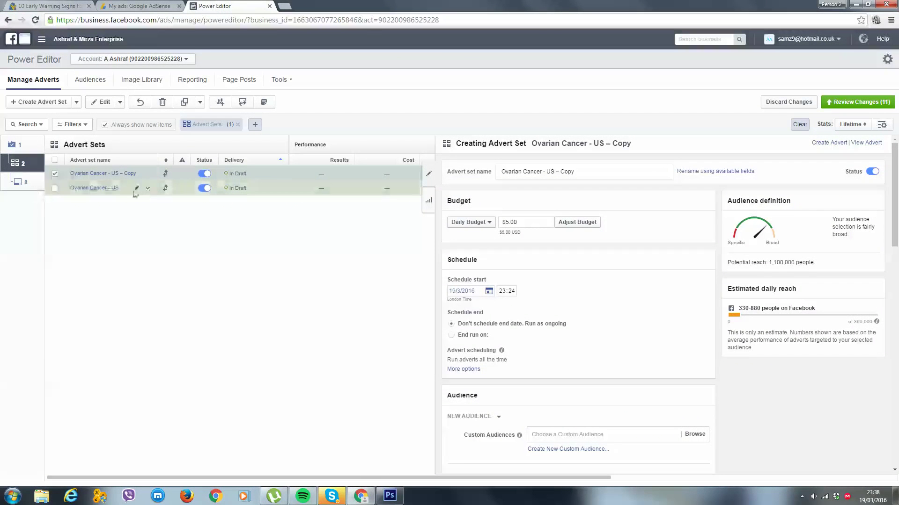
left_click_drag(575, 172, 548, 174)
type("K & CA")
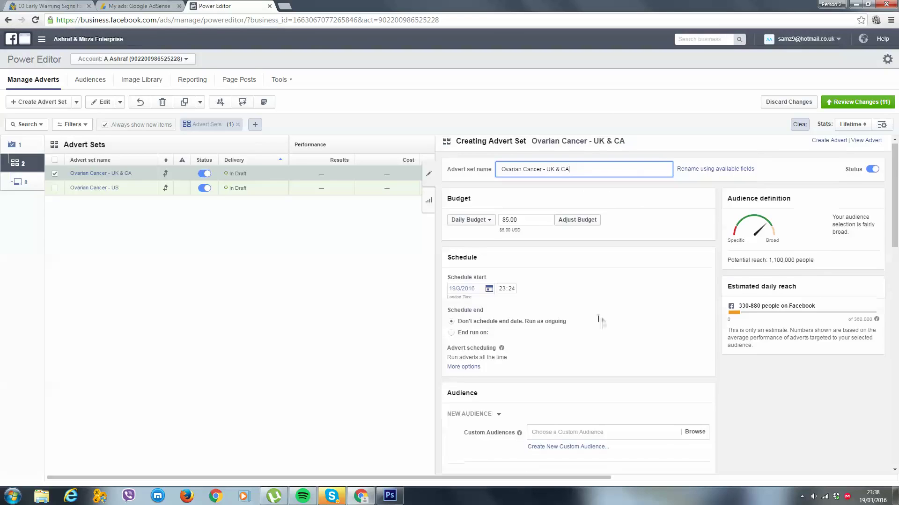
Replace the United States with the United Kingdom and Canada in the new advert set's target locations.
scroll(600, 328, "down", 7)
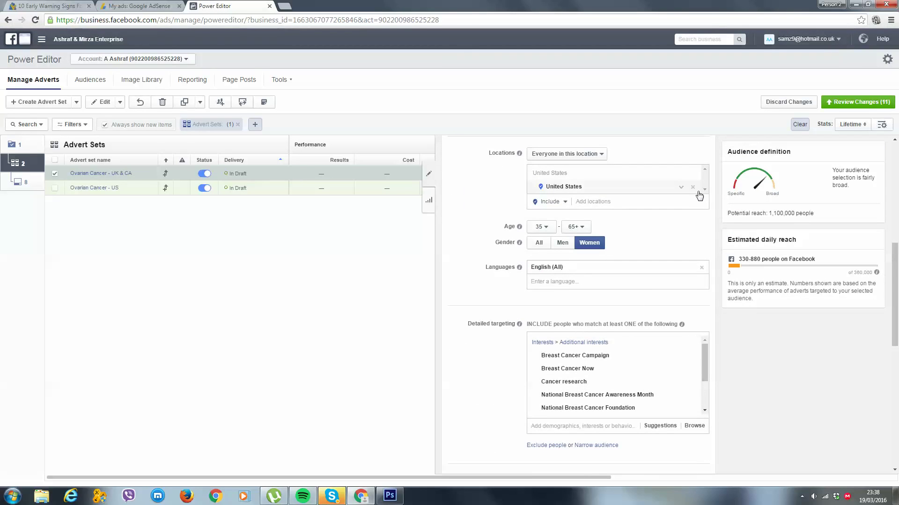
left_click(693, 188)
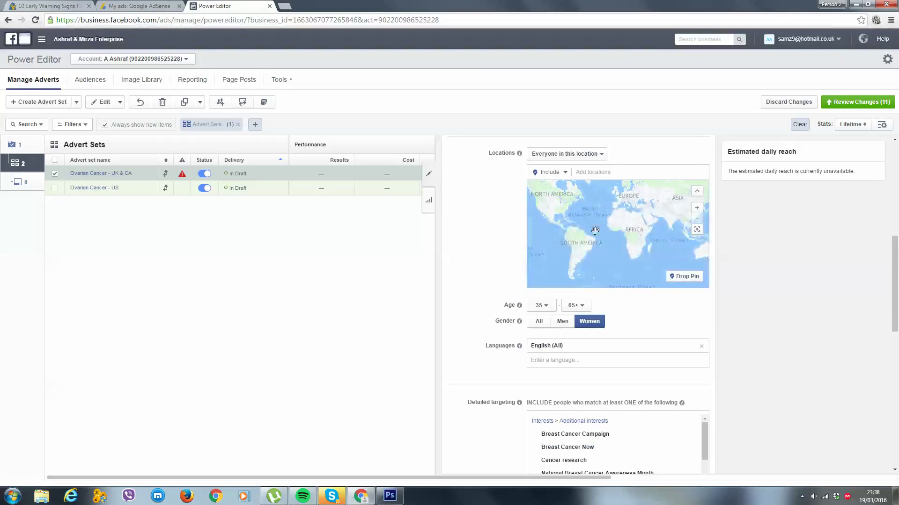
left_click(606, 172)
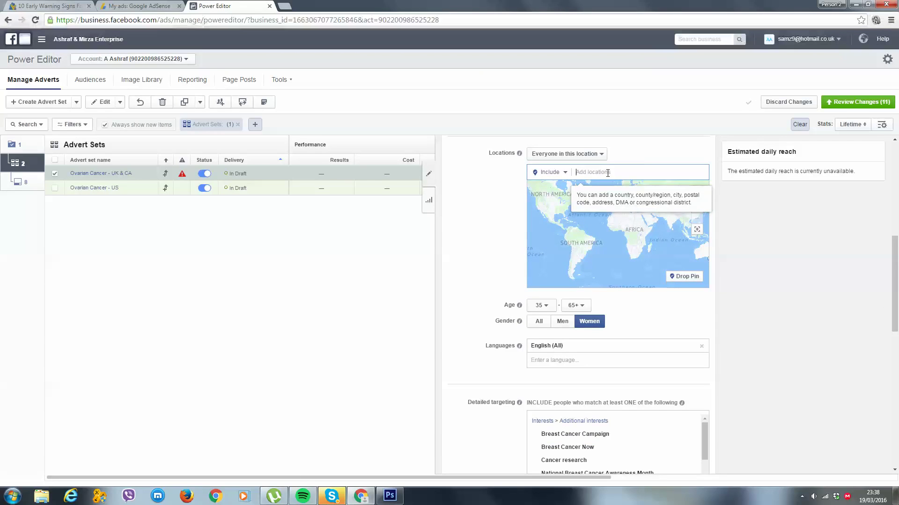
type("united kingdom")
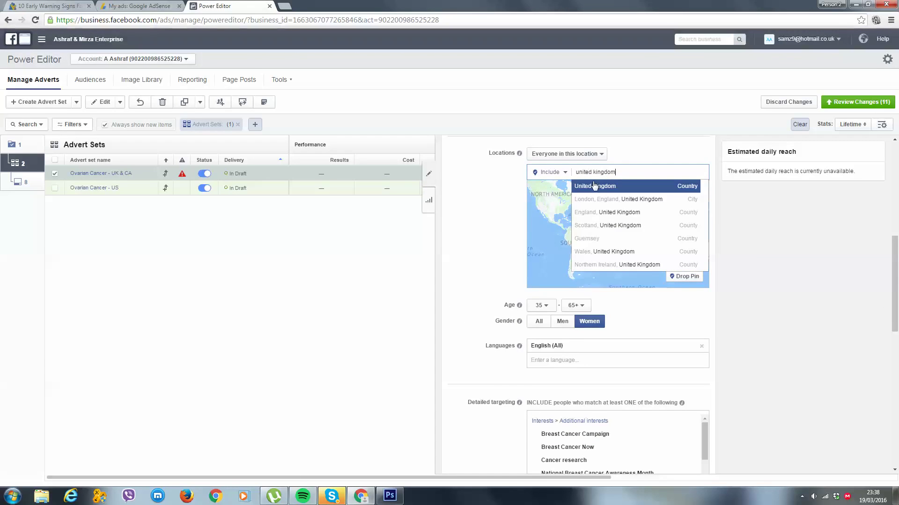
left_click(594, 187)
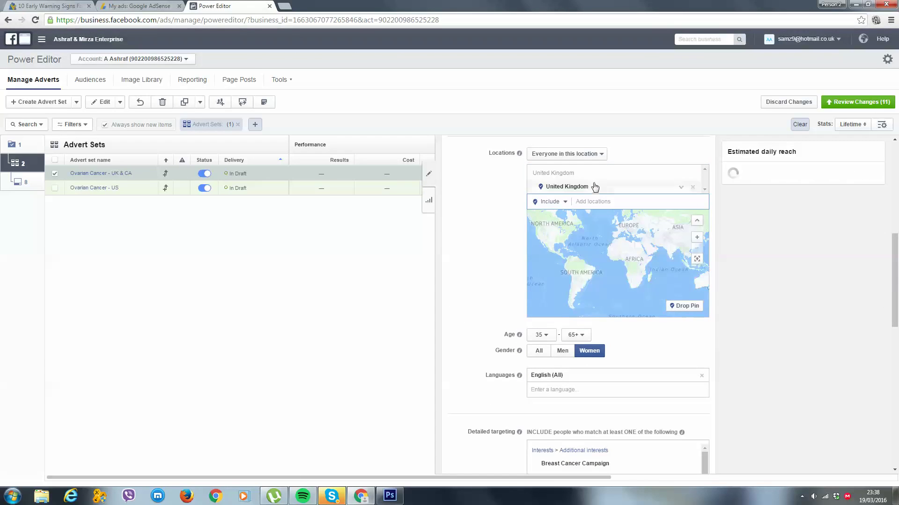
type("canada")
left_click(640, 215)
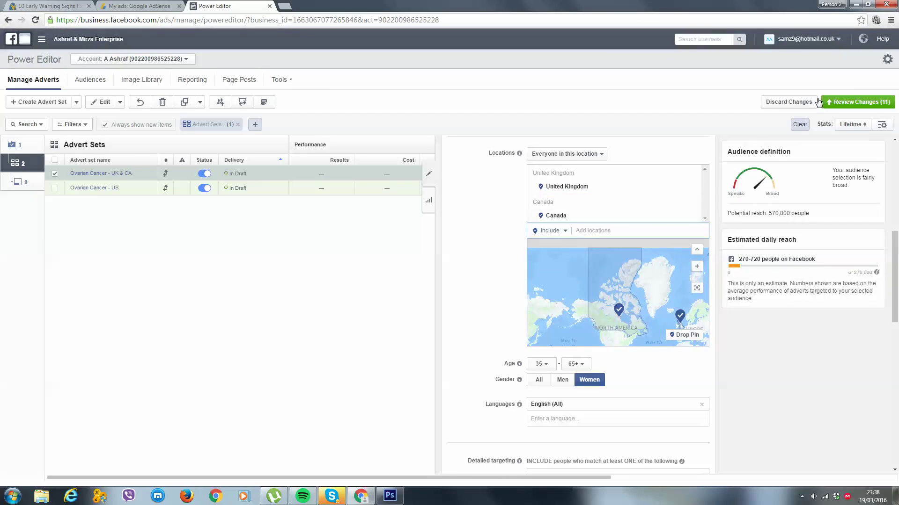
Review the pending campaign, advert set and advert changes, apply them, and close the summary.
left_click(870, 106)
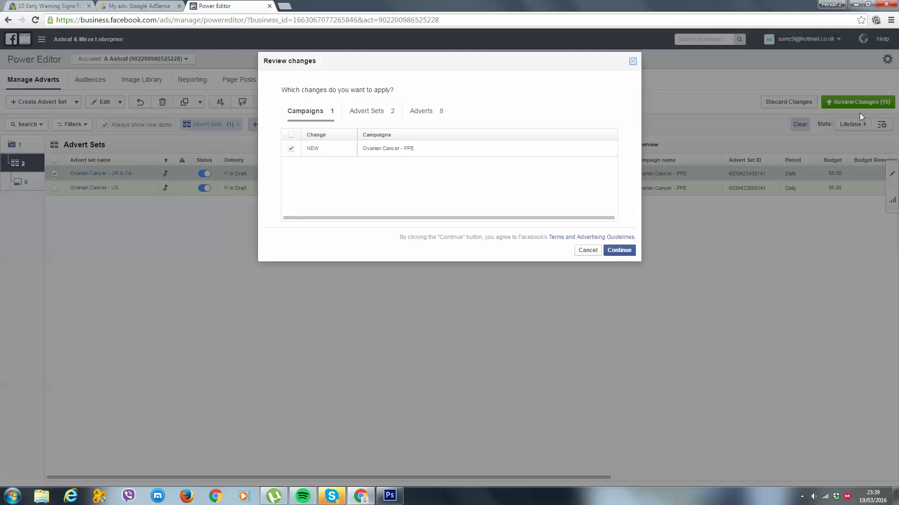
left_click(625, 251)
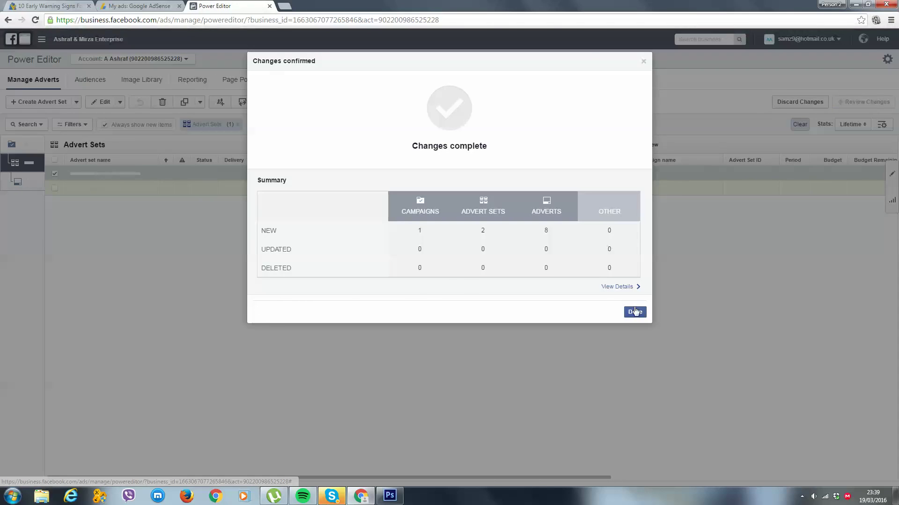
left_click(635, 311)
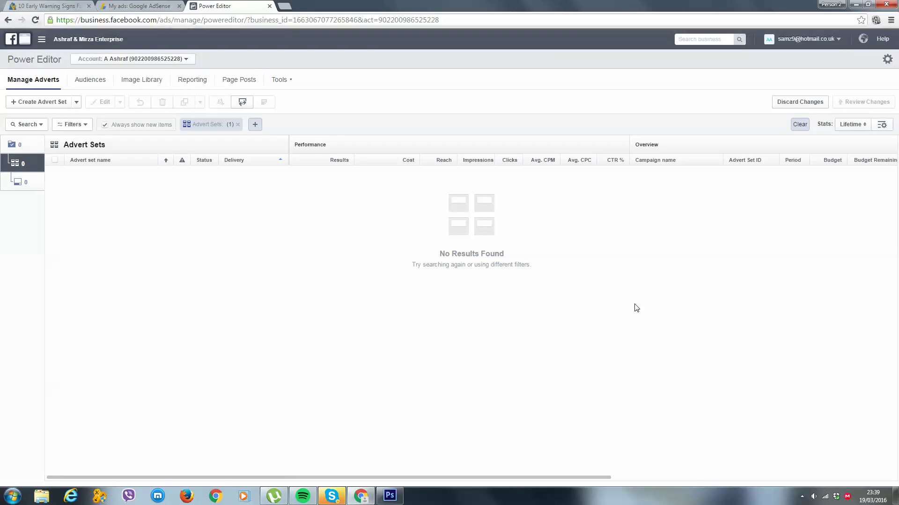